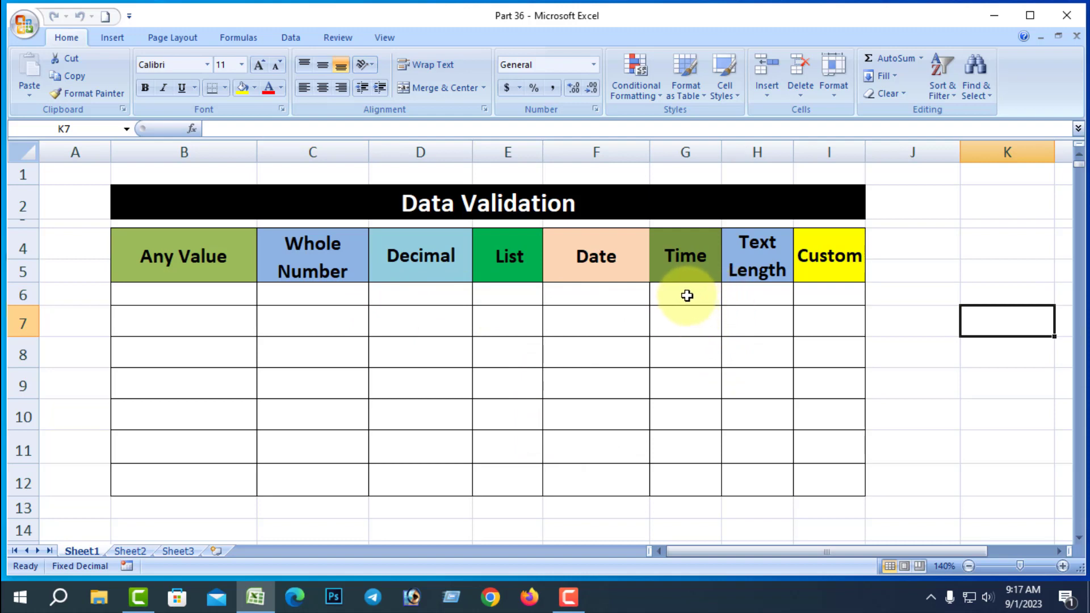
Start a data validation rule for the Time column cells G6:G12 that allows only Time values.
left_click_drag(688, 296, 699, 477)
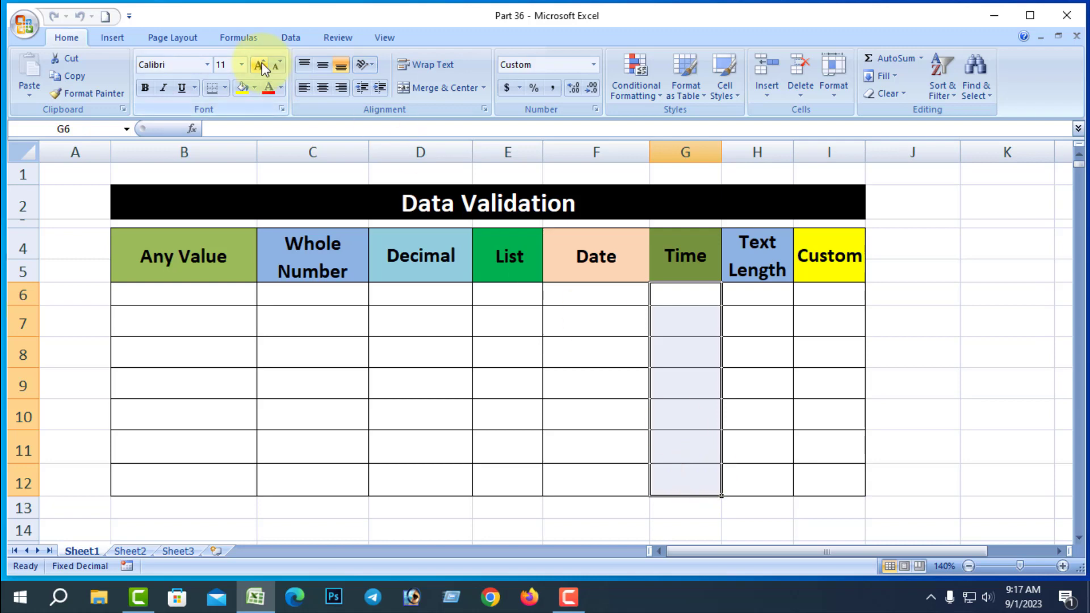
left_click(284, 37)
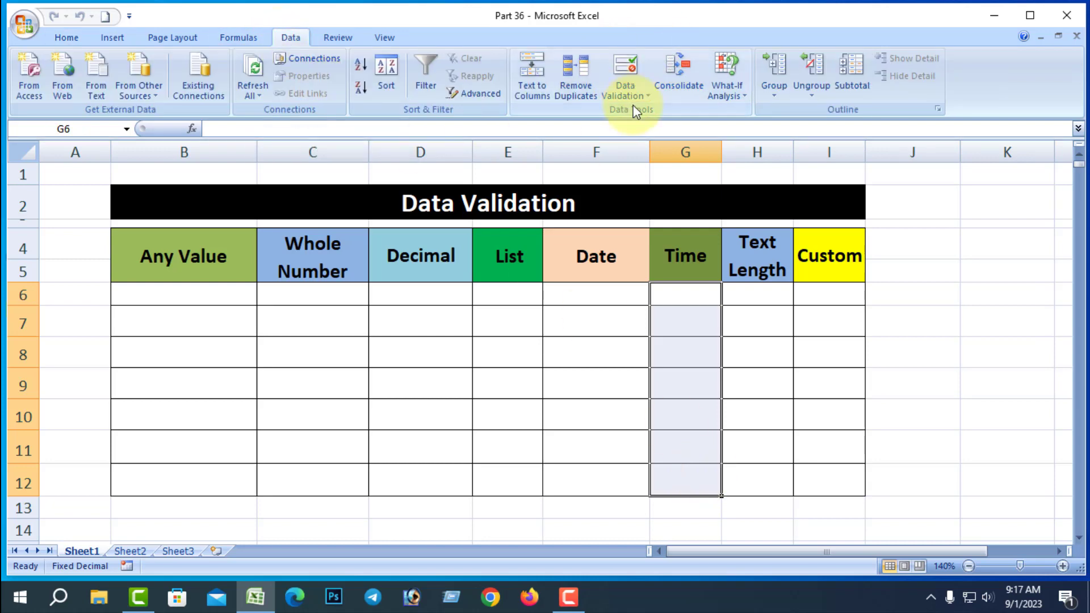
left_click(645, 97)
left_click(660, 114)
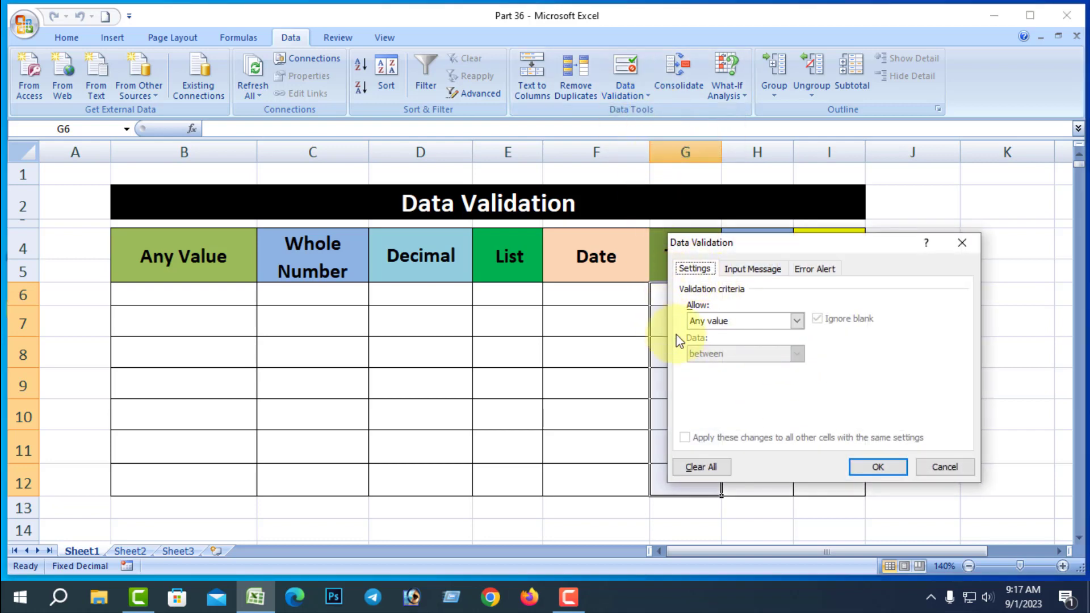
left_click(796, 322)
left_click(705, 387)
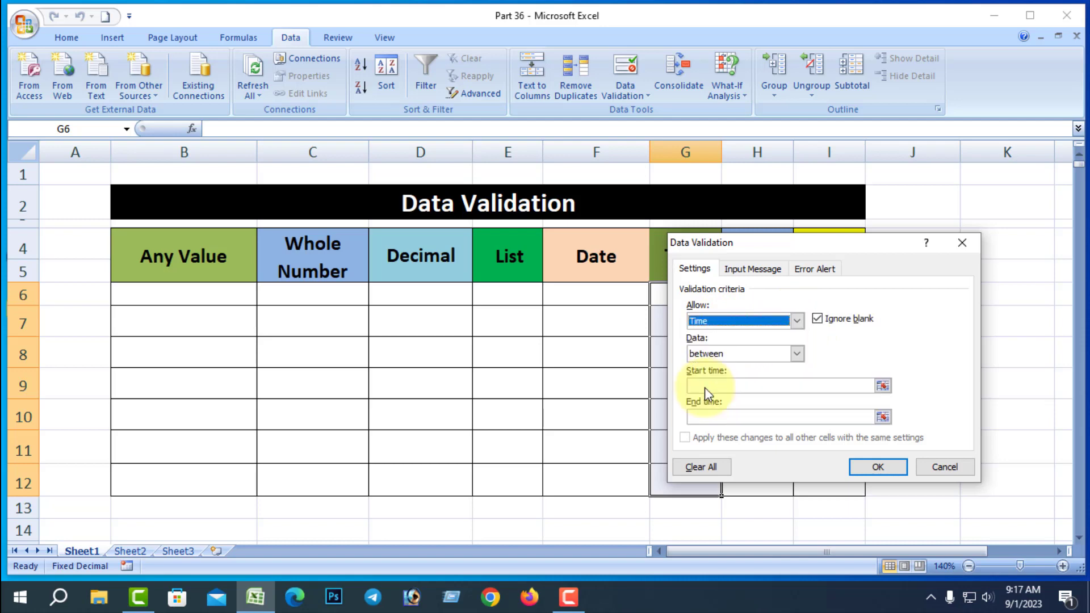
Set the rule's condition to between, with start time 9:00 AM and end time 5:00 PM.
left_click(771, 352)
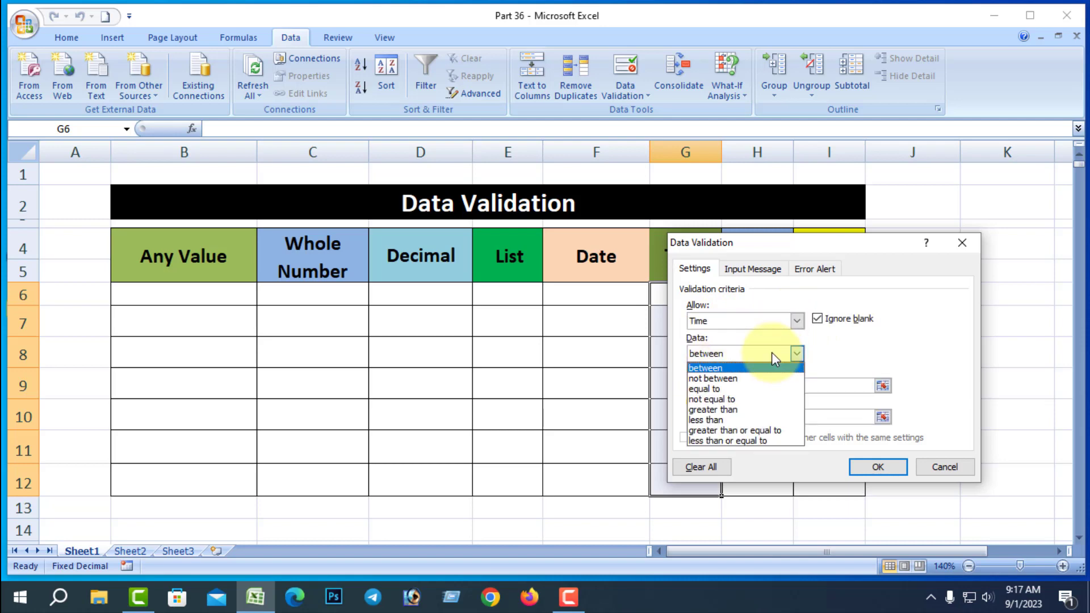
left_click(718, 368)
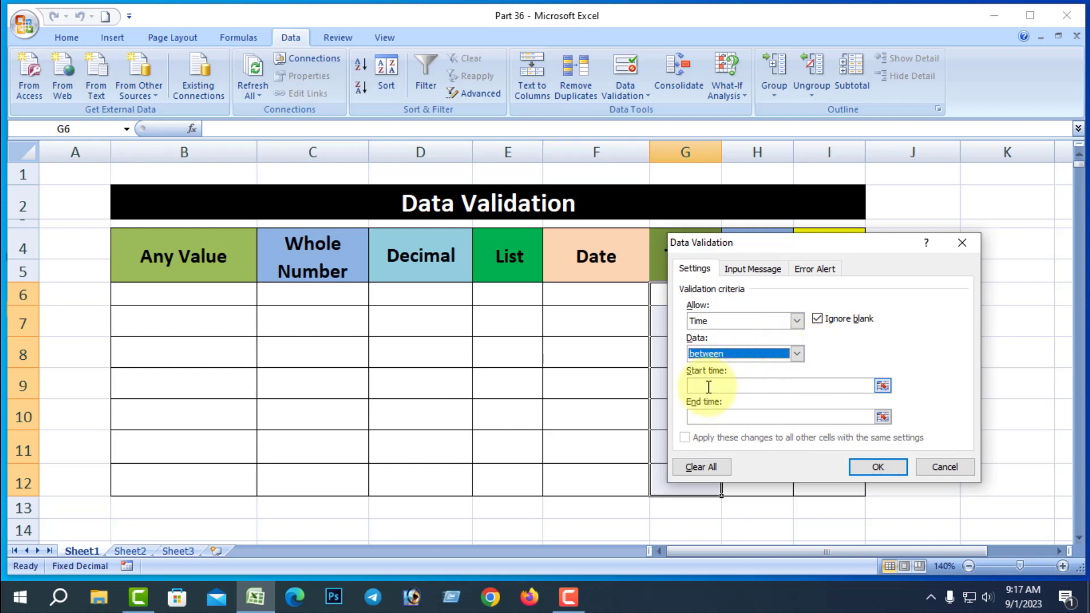
left_click(708, 386)
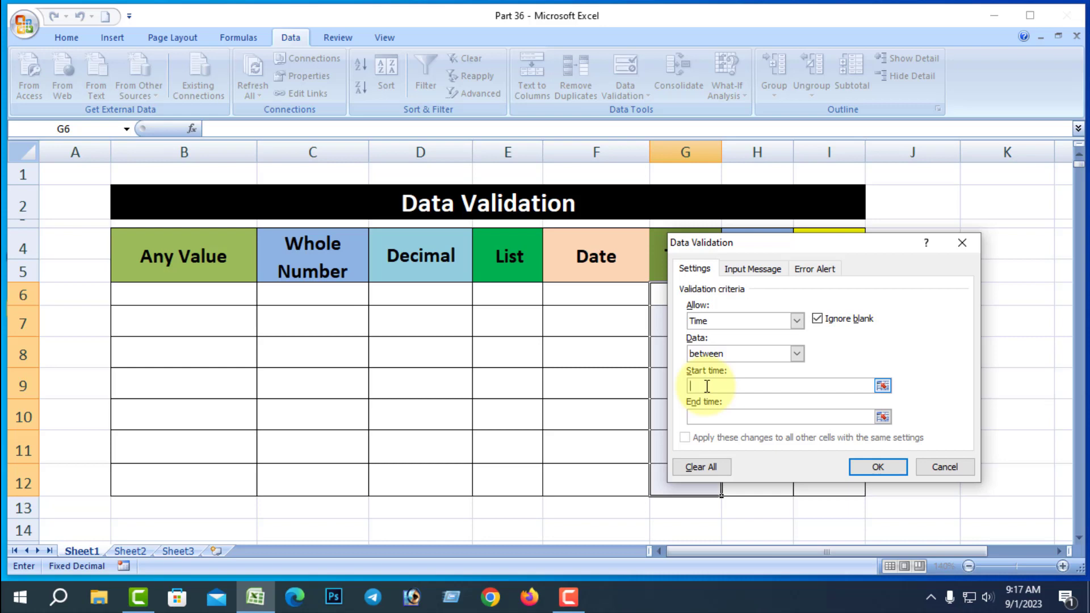
type("9:00 AM")
left_click(712, 418)
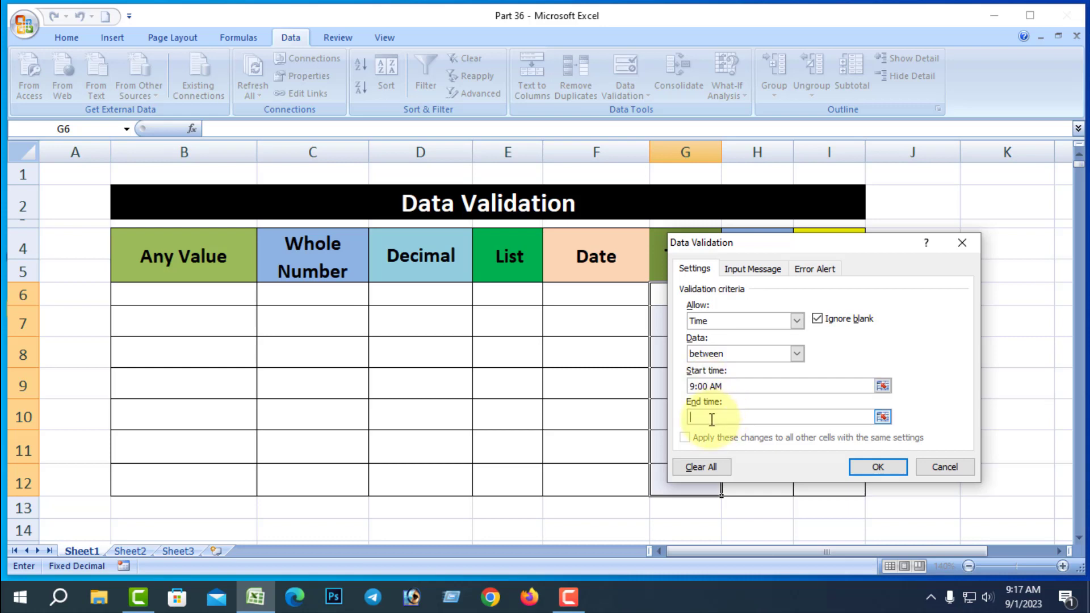
type("5:00 PM")
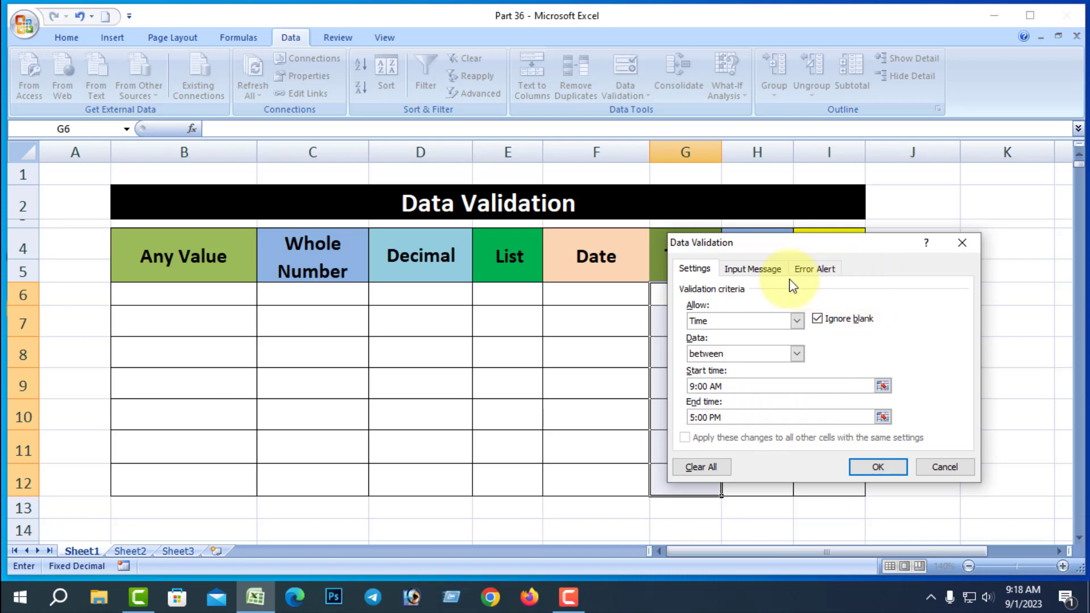
Add an input message titled "Input must be" with the text "Between 9:00AM To 5:00 PM".
left_click(751, 271)
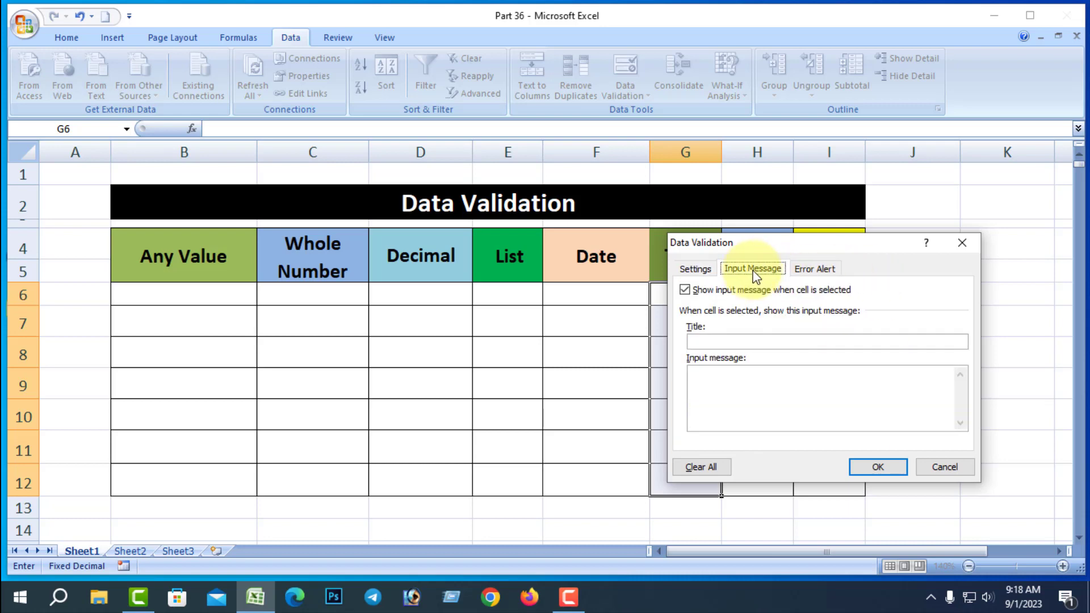
left_click(727, 343)
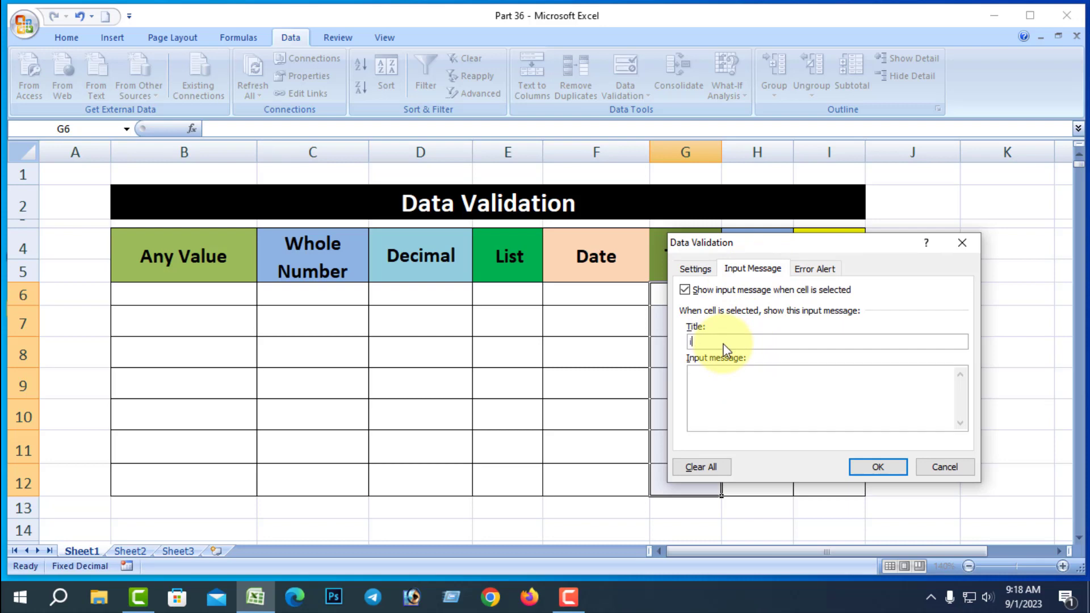
type("Input must be")
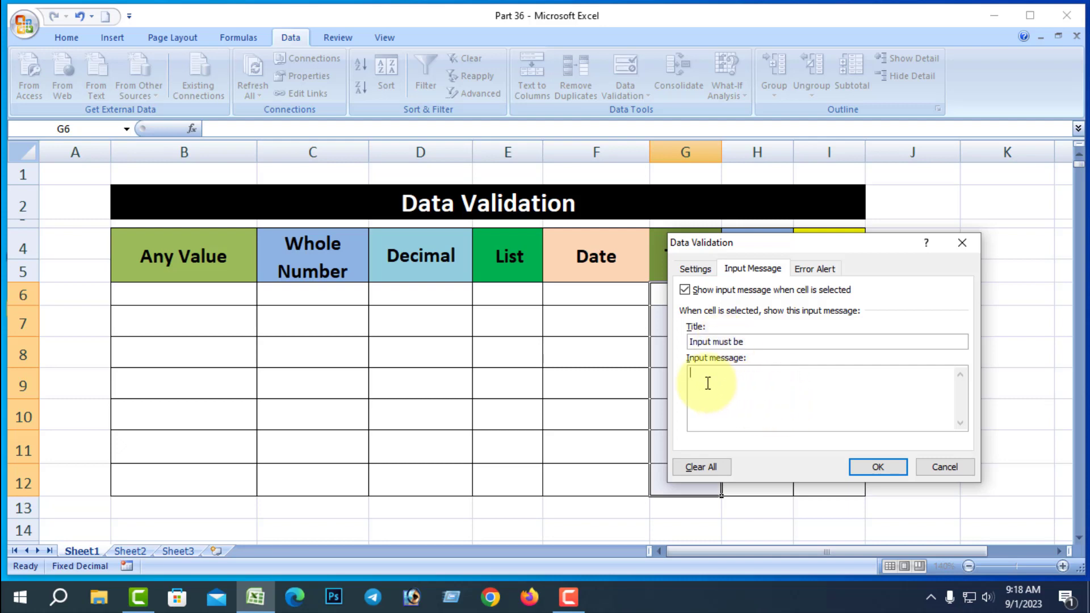
type("Between 9:00AM To")
key("BackSpace")
type("o %;))")
key("BackSpace")
key("BackSpace")
key("BackSpace")
key("BackSpace")
type("5:00 PM")
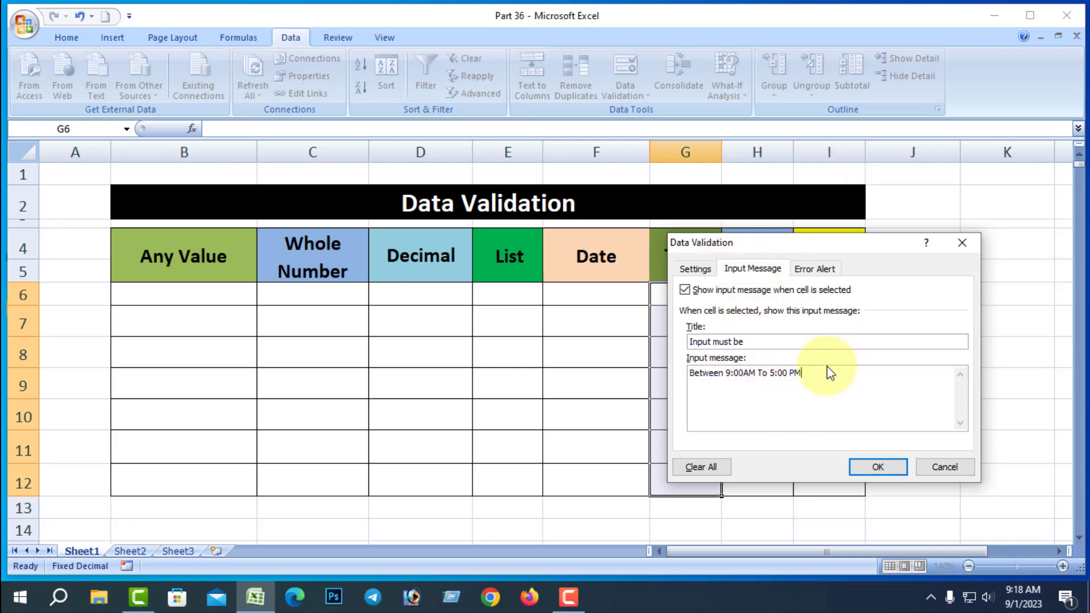
Look through the error alert styles for invalid data and choose Warning.
left_click(818, 268)
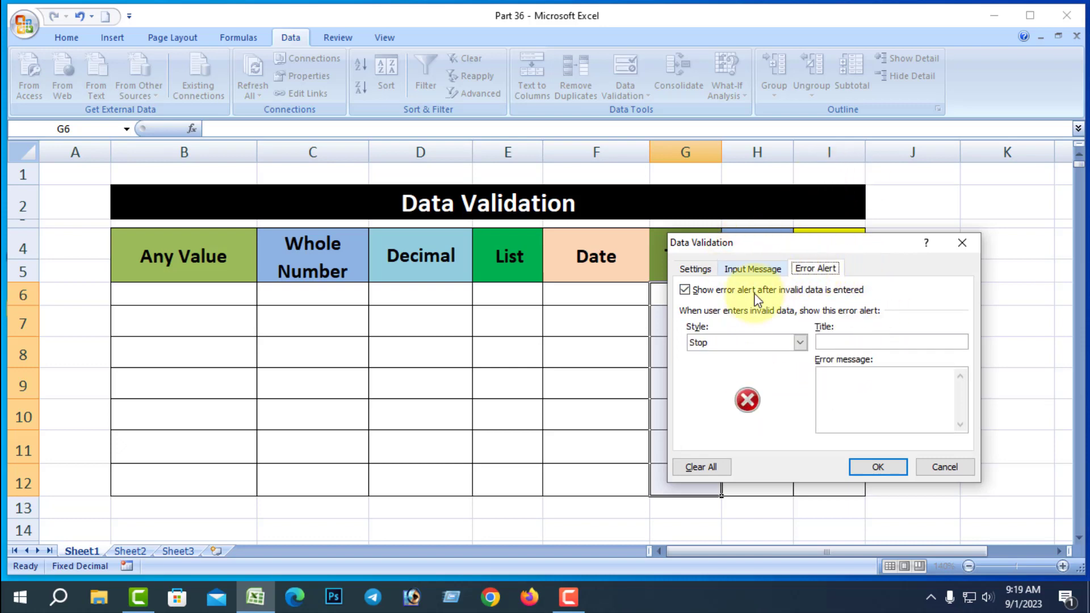
left_click(800, 343)
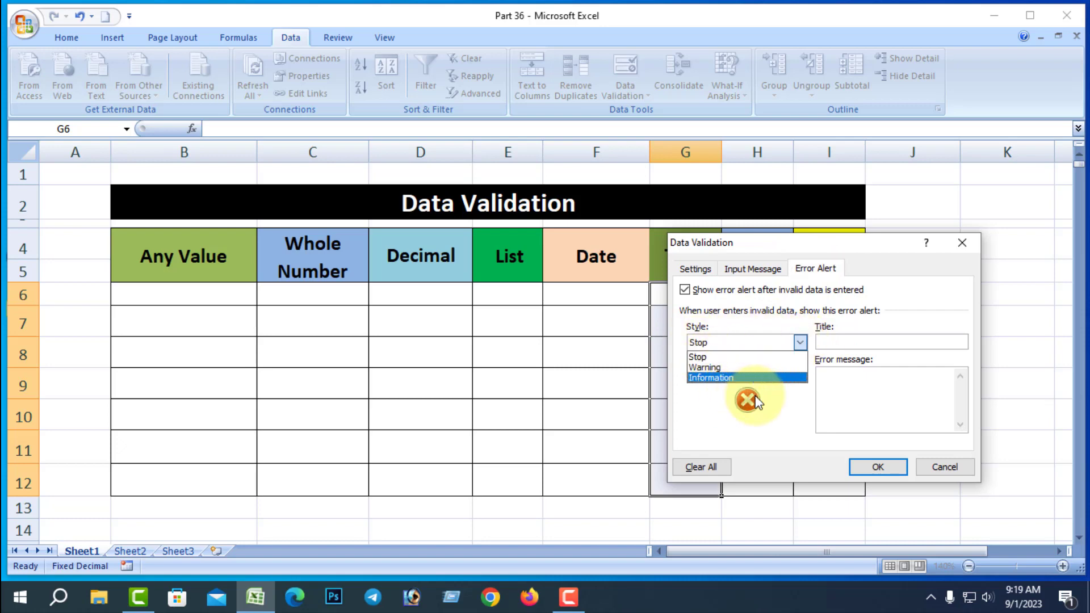
left_click(731, 368)
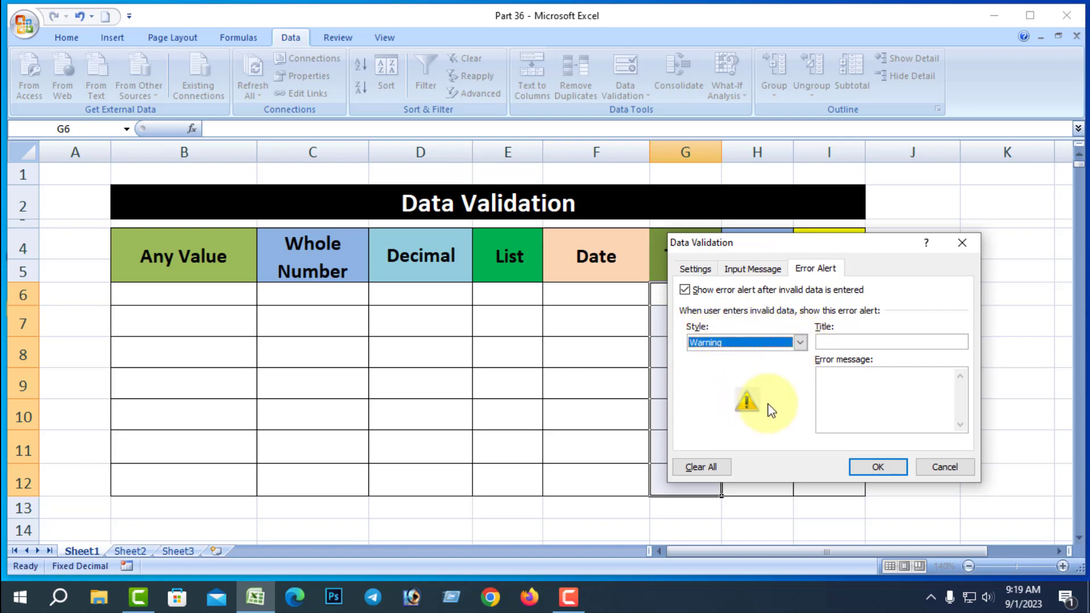
left_click(746, 342)
left_click(726, 375)
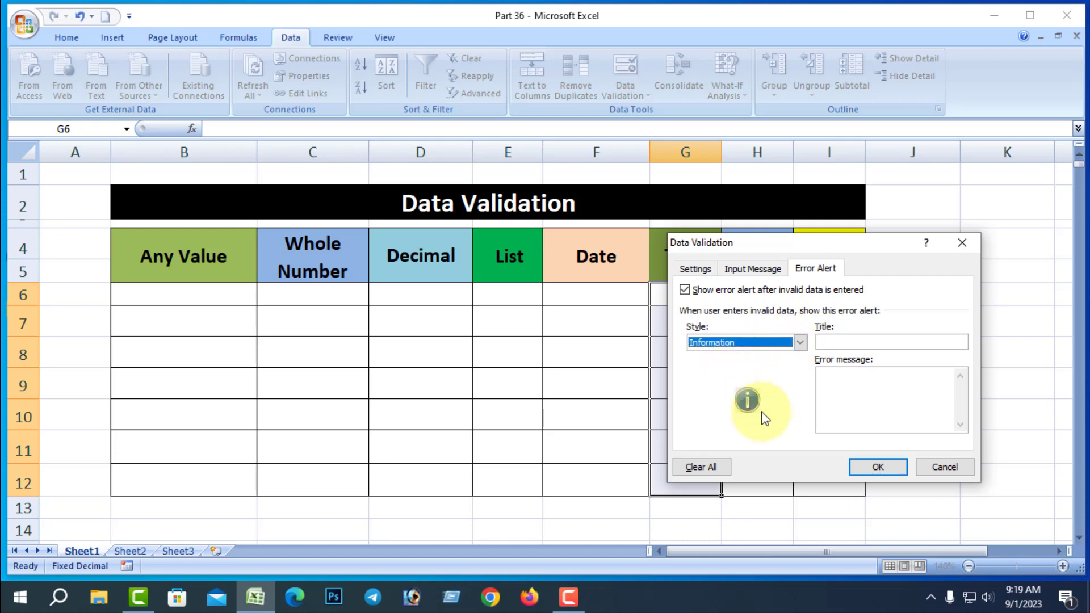
left_click(801, 342)
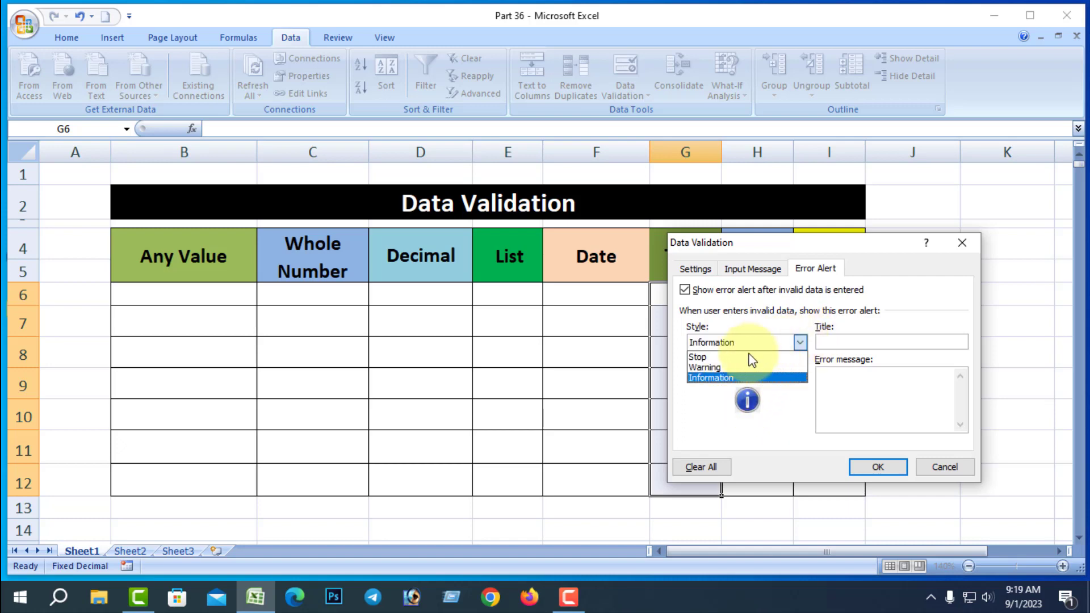
left_click(718, 367)
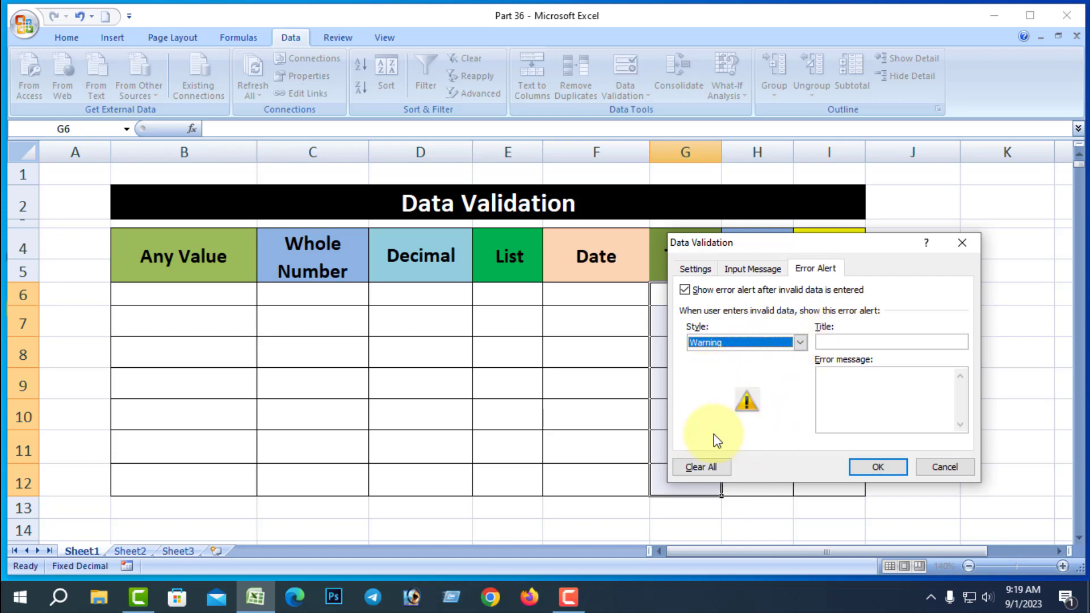
Title the error alert "Error", set its message to "Please Input Correct Time", and apply the validation rule.
left_click(834, 342)
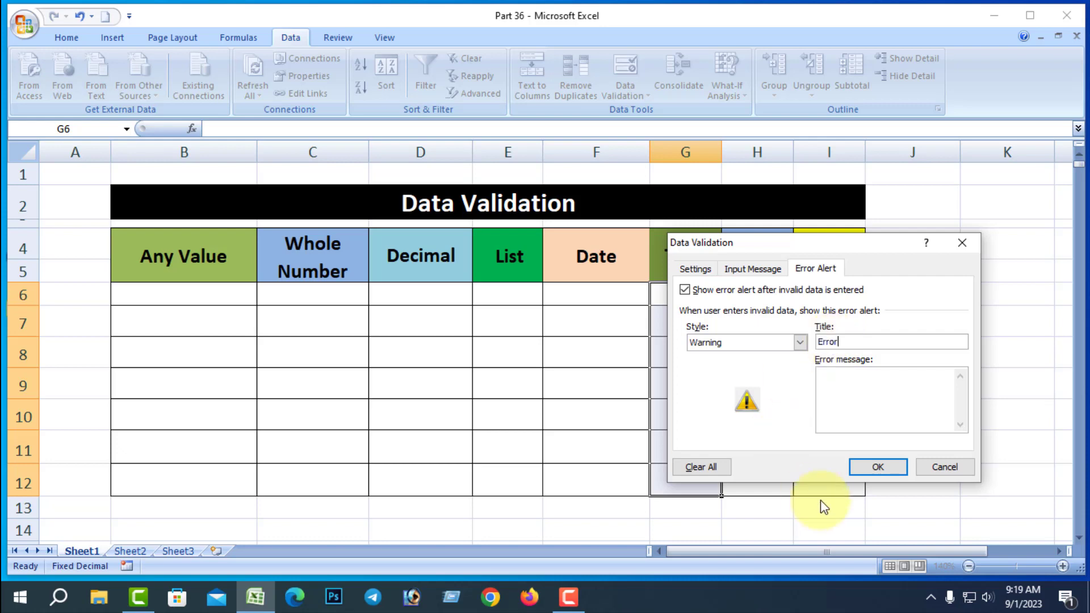
left_click(838, 383)
type("Pleas")
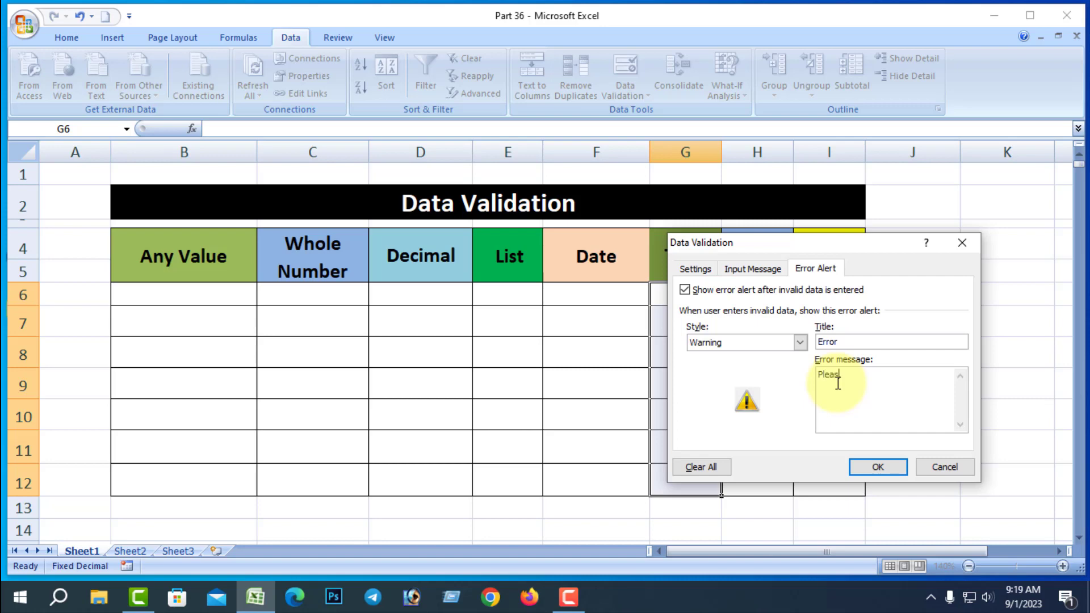
type("e Input Correct Time")
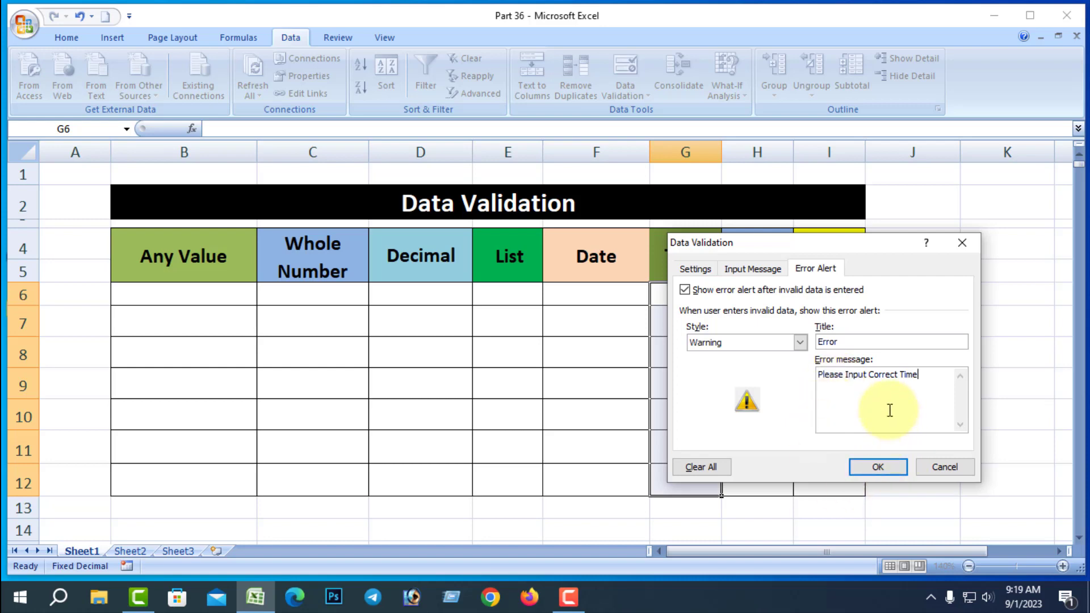
left_click(878, 468)
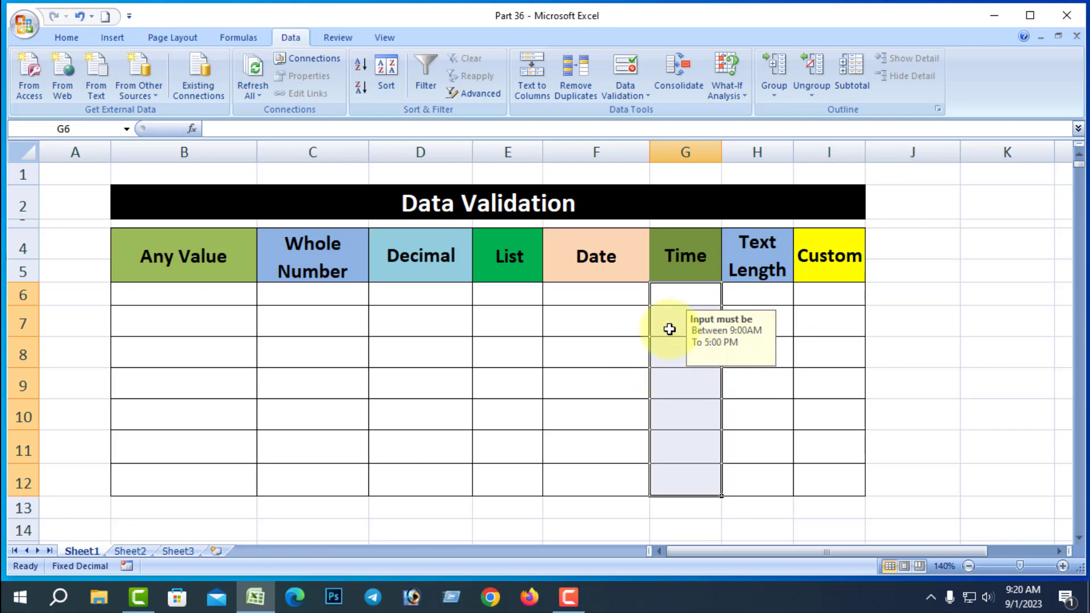
Test the rule by entering the out-of-range time 8:00 in G6 and choose to continue with that entry.
left_click(675, 296)
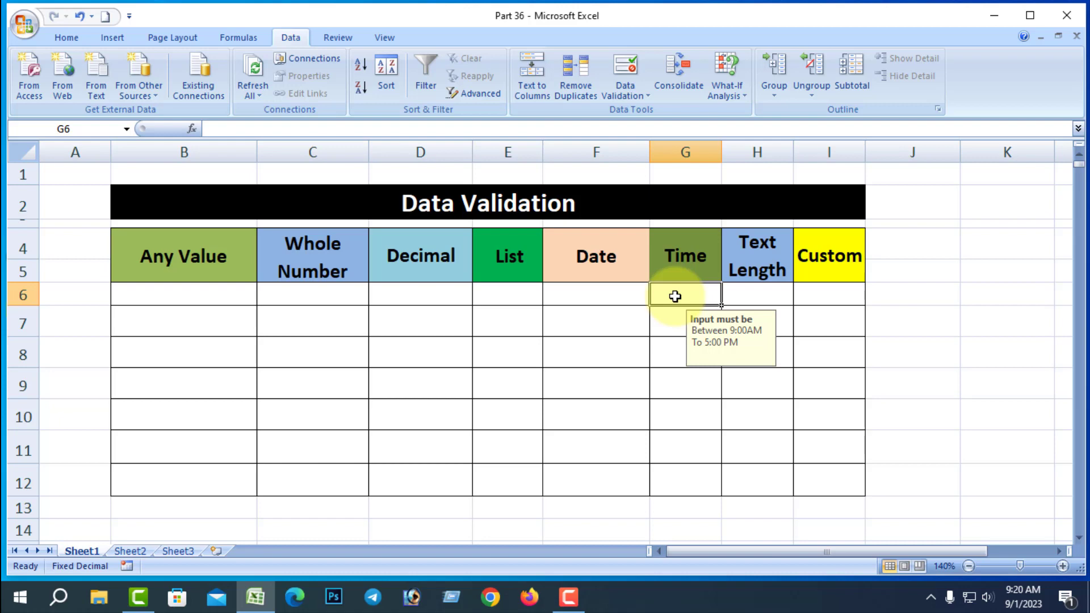
type("8")
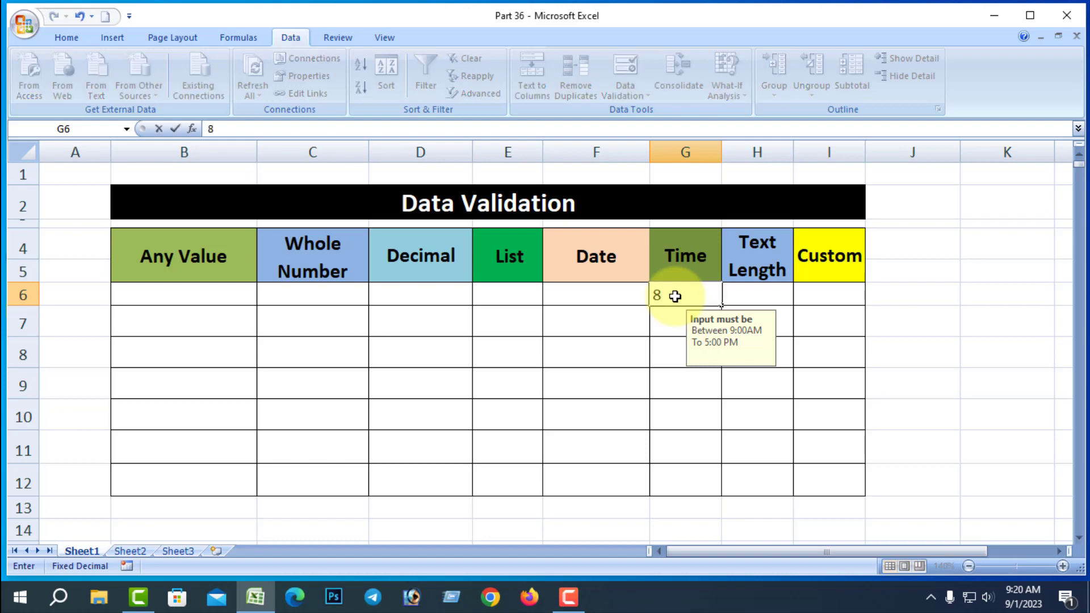
type(":00")
key("Return")
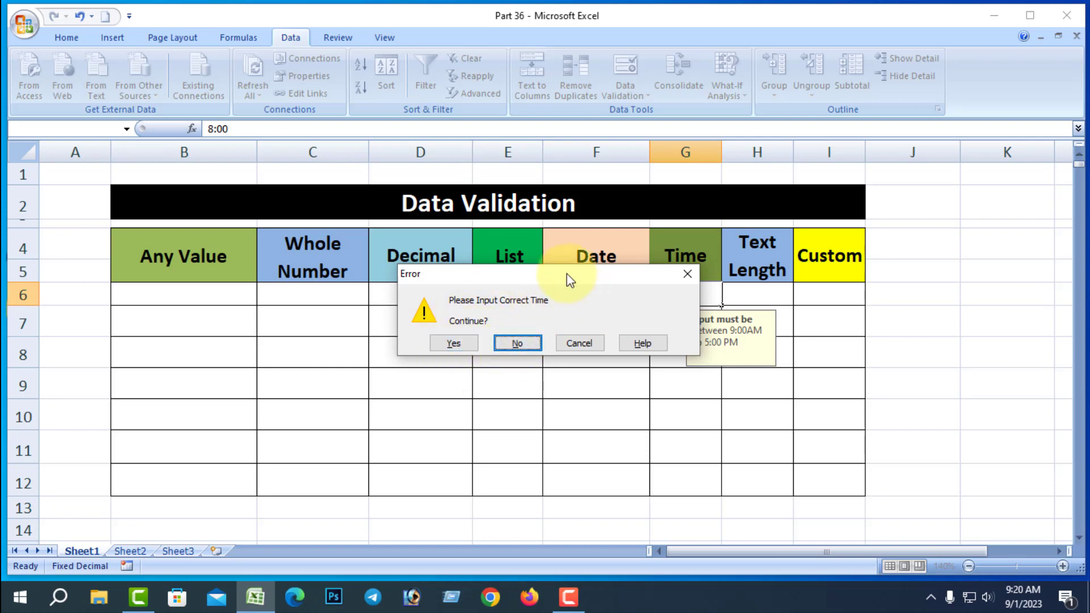
left_click_drag(566, 274, 387, 327)
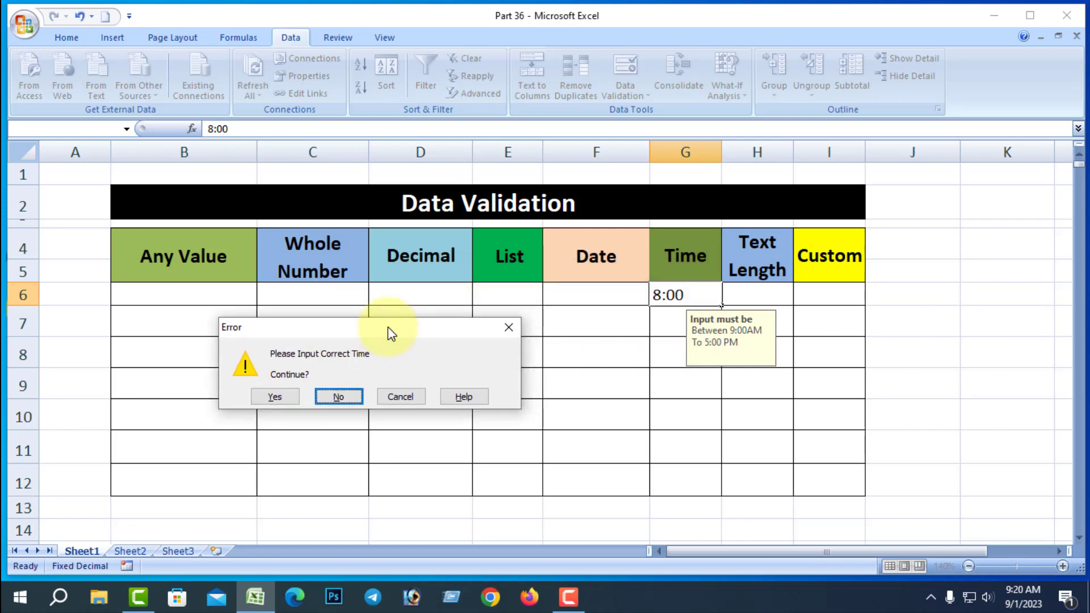
left_click(276, 397)
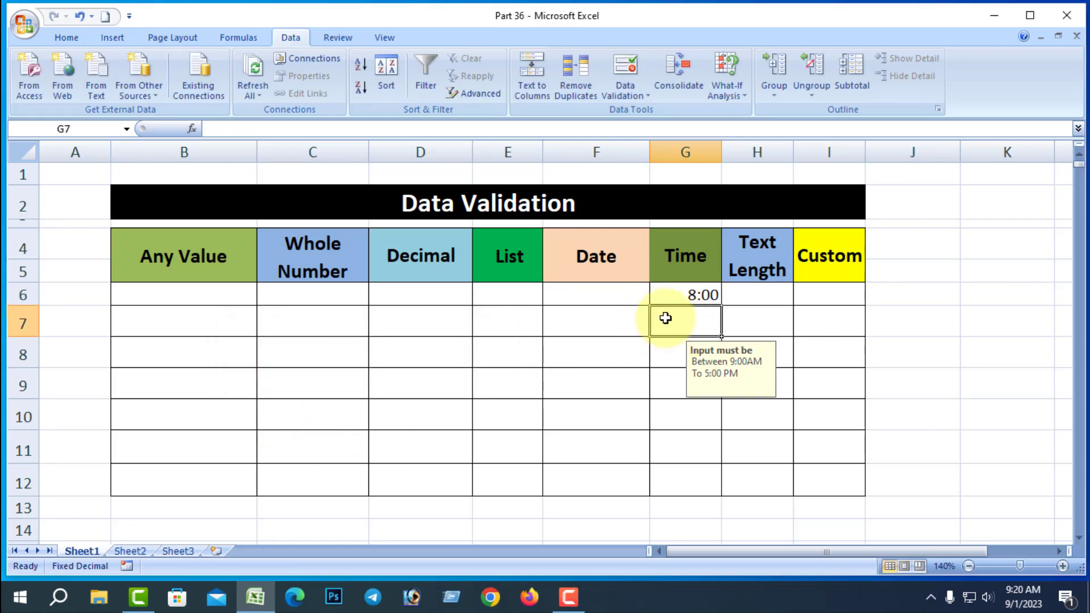
Enter 9:00 in G7 and open the cell to check its full time value, leaving it as entered.
type("9")
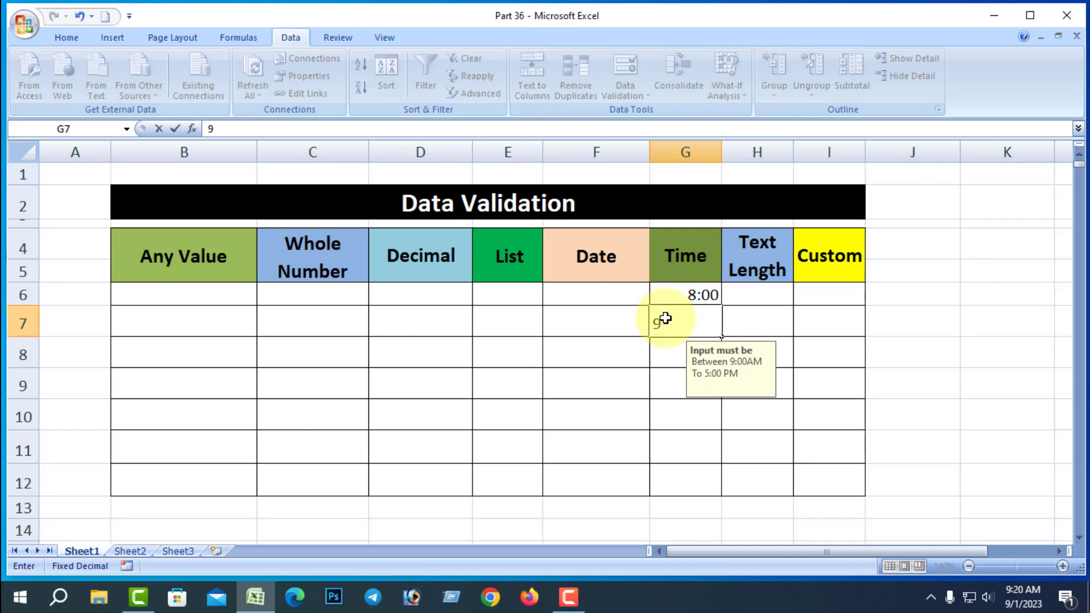
type(":00")
key("Return")
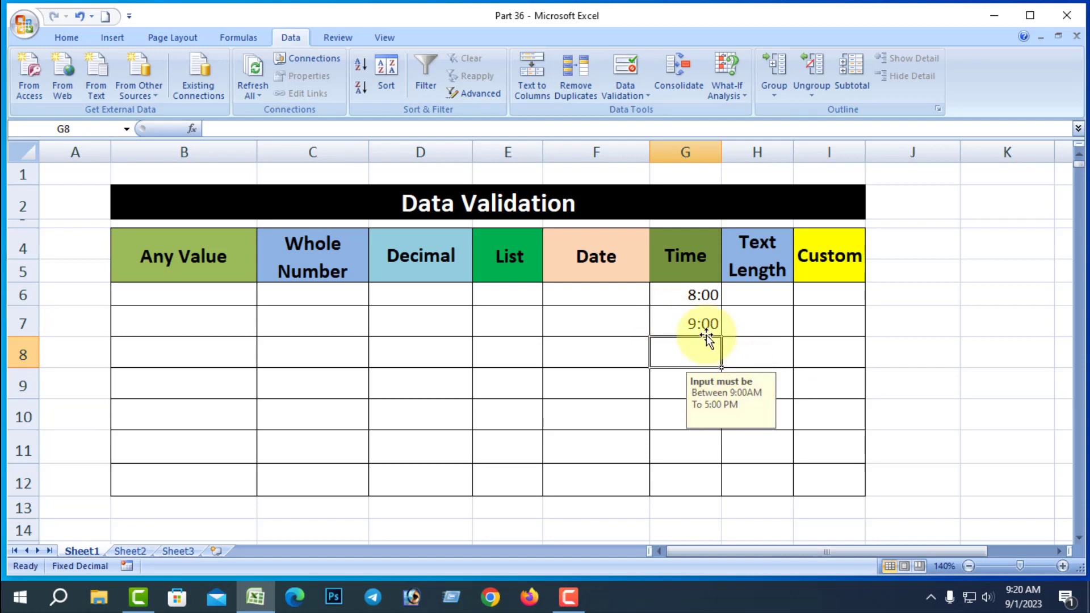
left_click(697, 324)
double_click(697, 324)
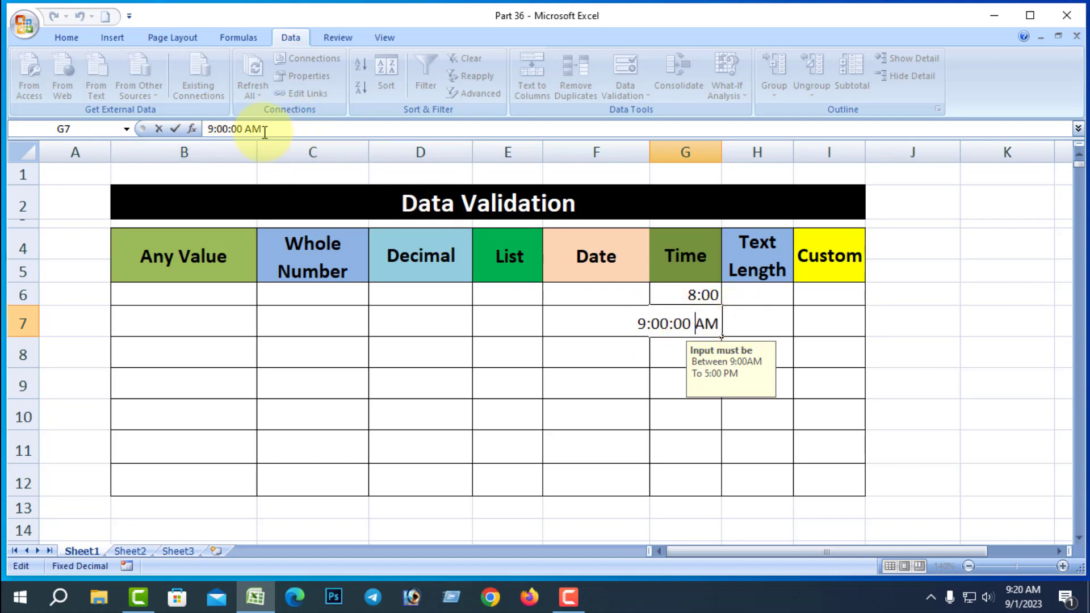
left_click(690, 423)
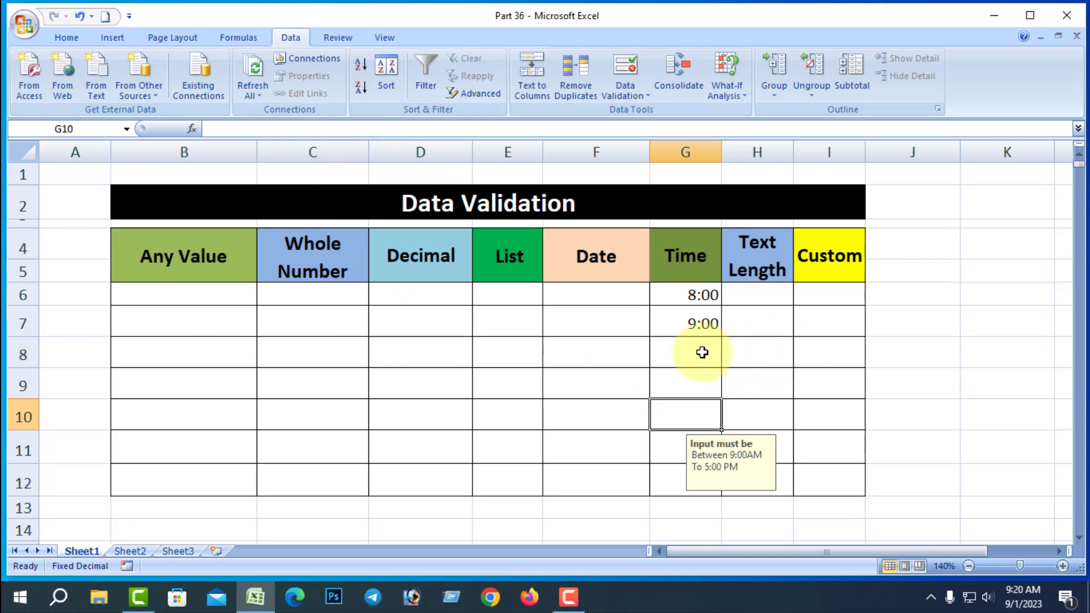
Test the rule by entering 5:00 in G8 and decline to continue with that entry.
left_click(702, 353)
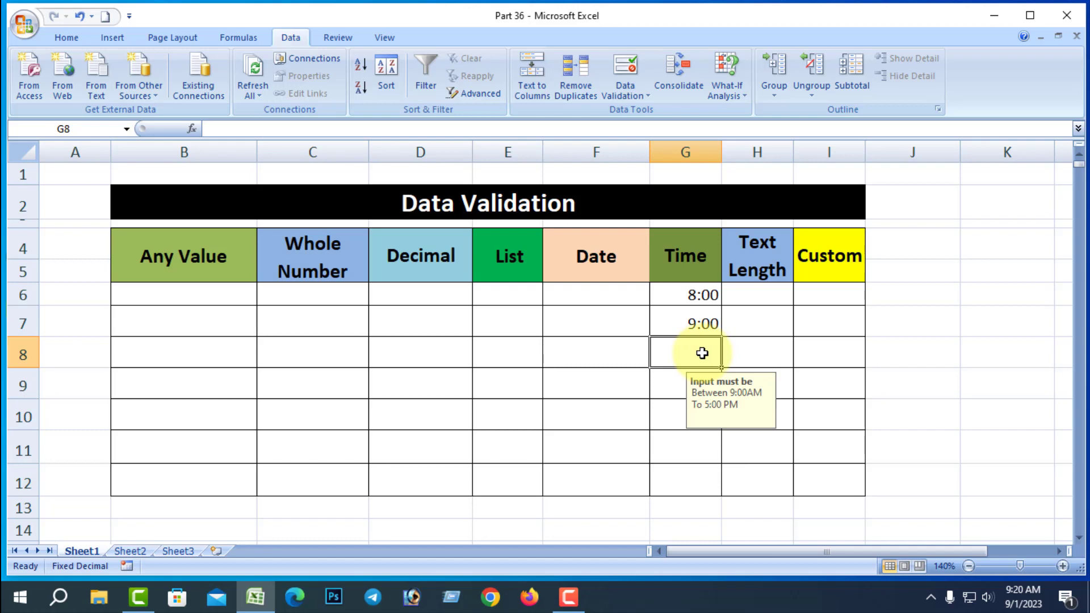
type("5")
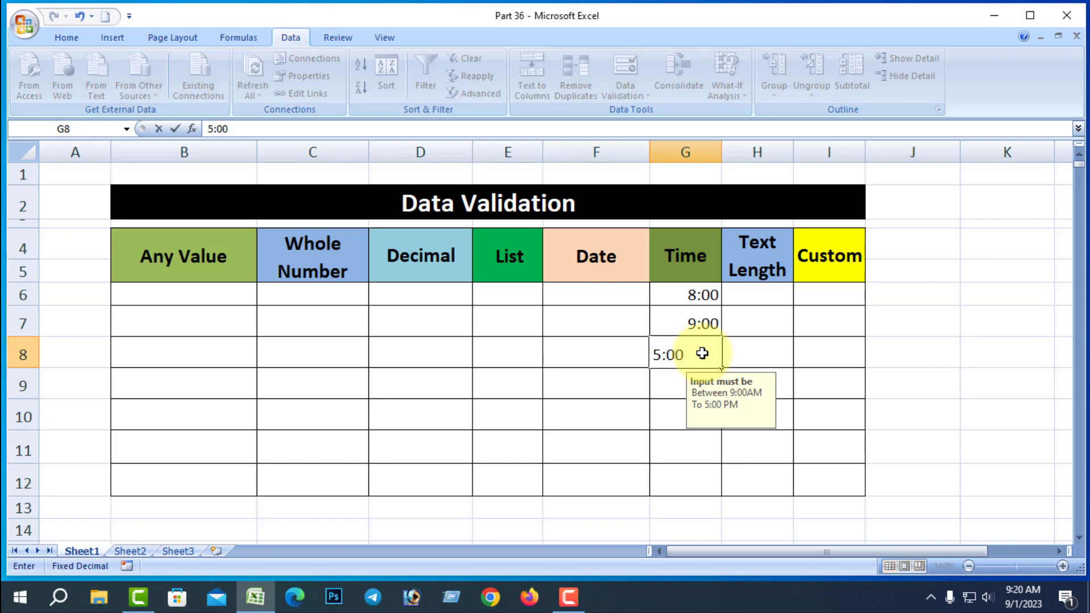
type(":00")
key("Return")
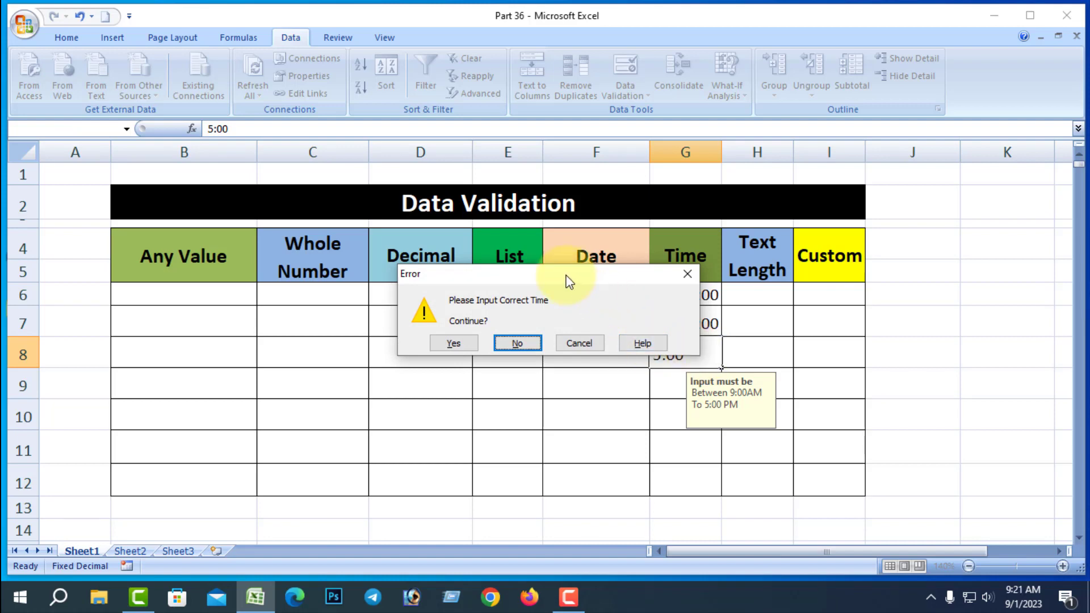
left_click_drag(568, 278, 444, 331)
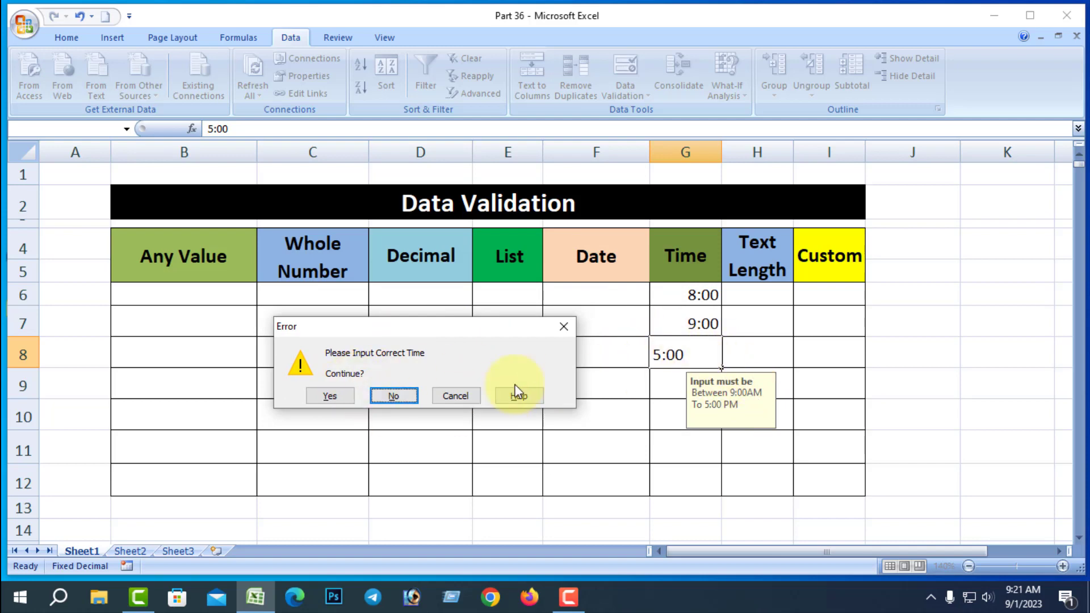
left_click(396, 396)
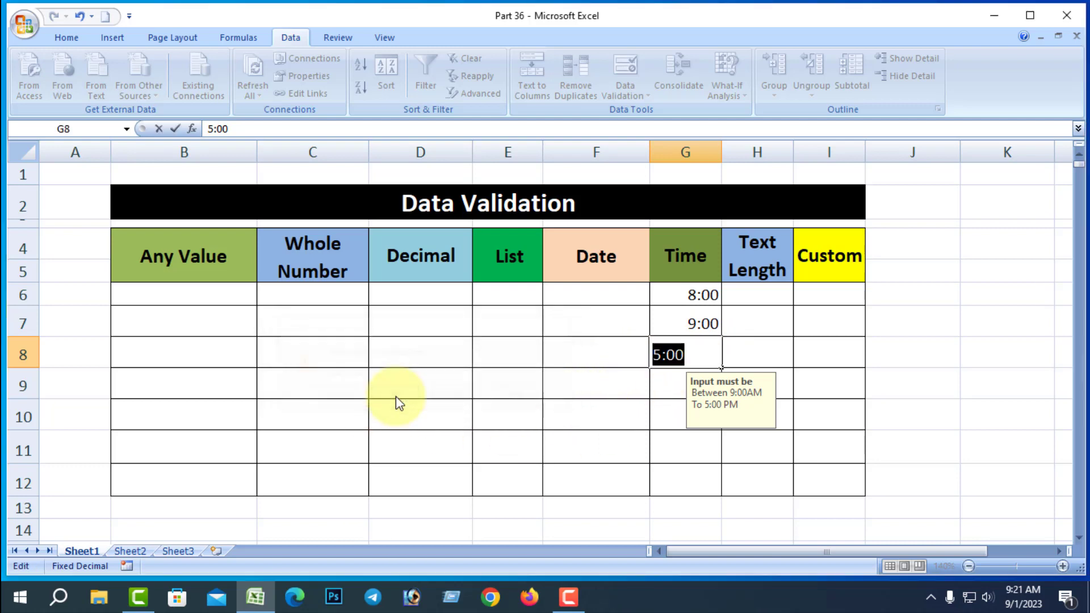
Correct the entry in G8 to 5:00 PM and check the cell's full time value.
left_click(687, 358)
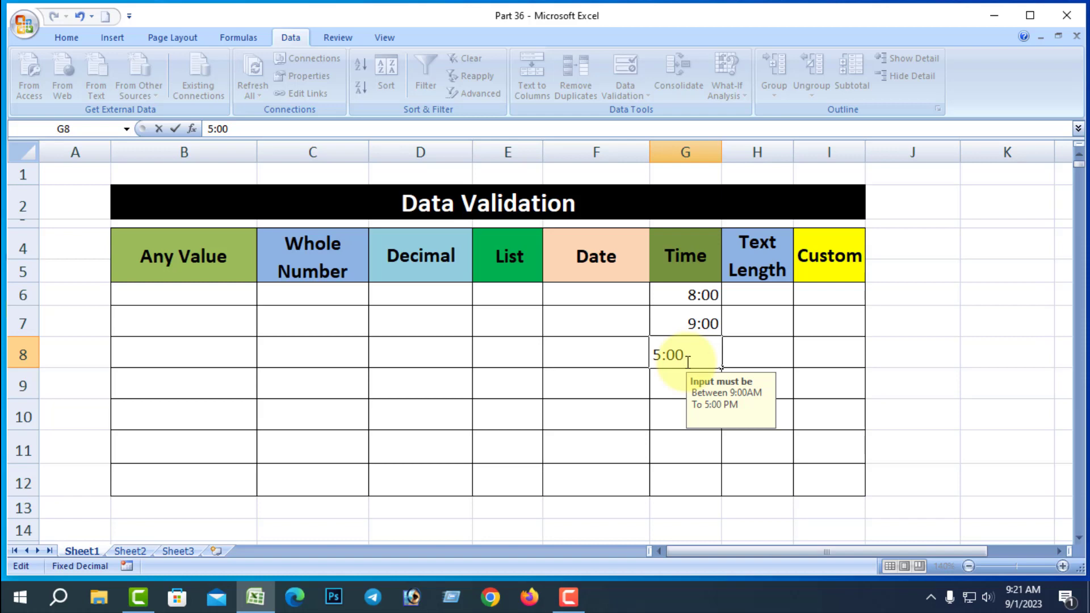
type("PM")
key("Return")
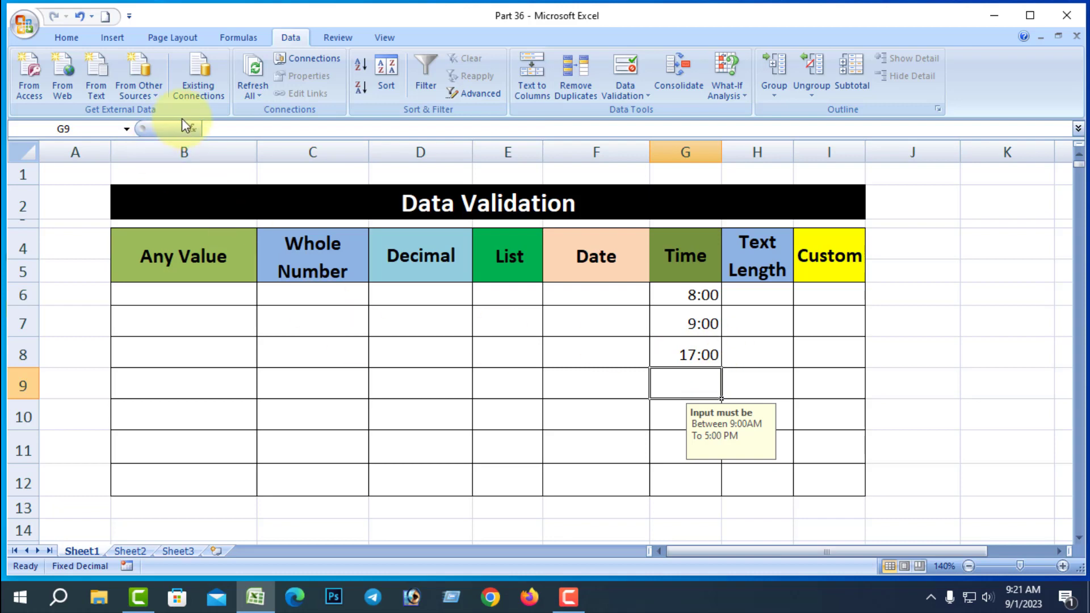
left_click(689, 352)
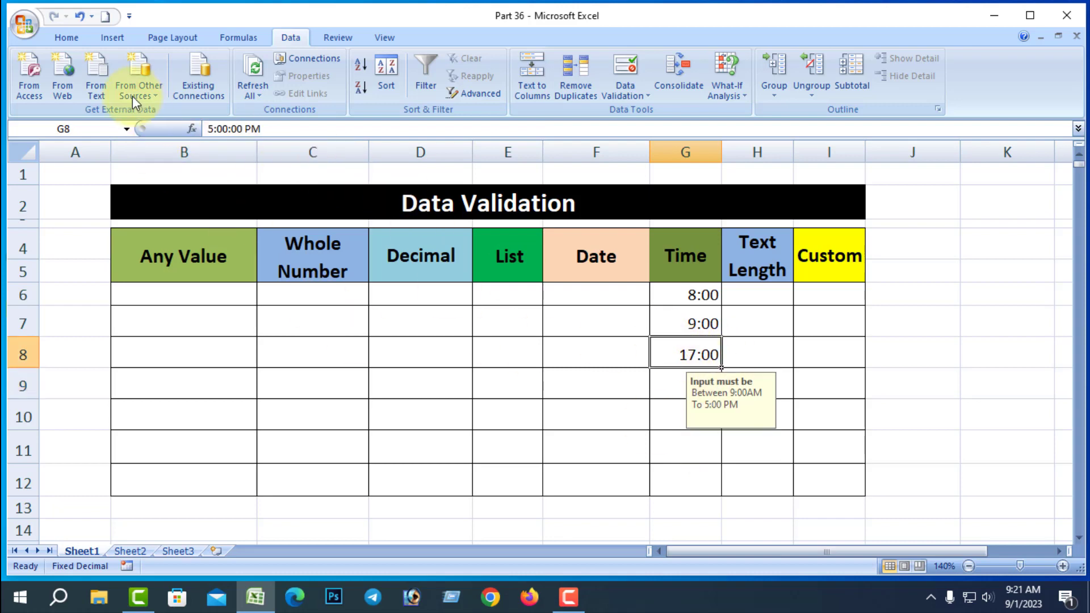
left_click(739, 346)
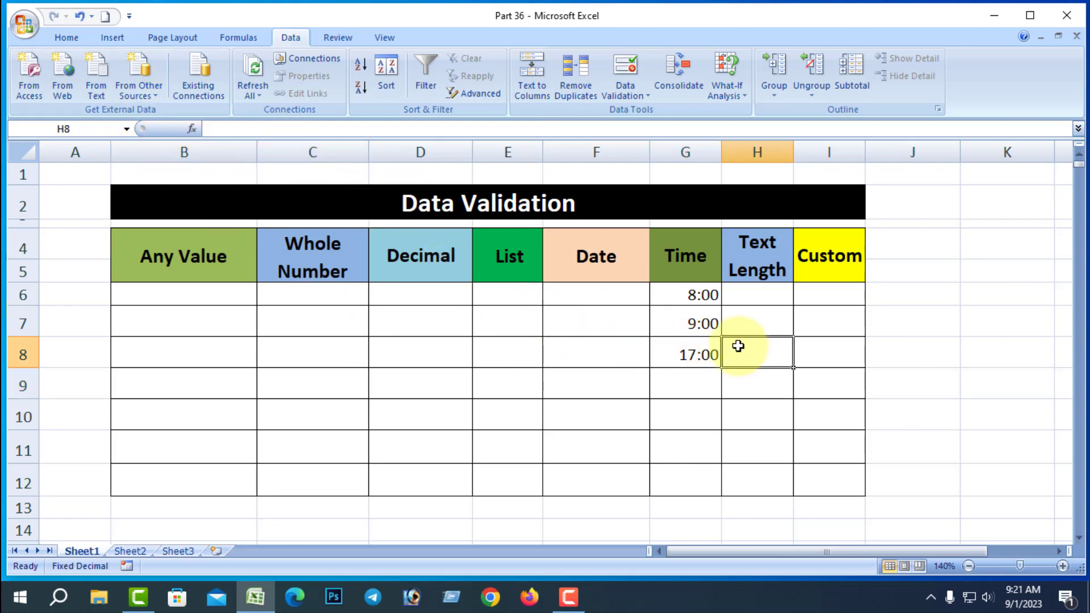
Enter the out-of-range time 6:00 in G9 and choose to continue with it despite the warning.
left_click(697, 380)
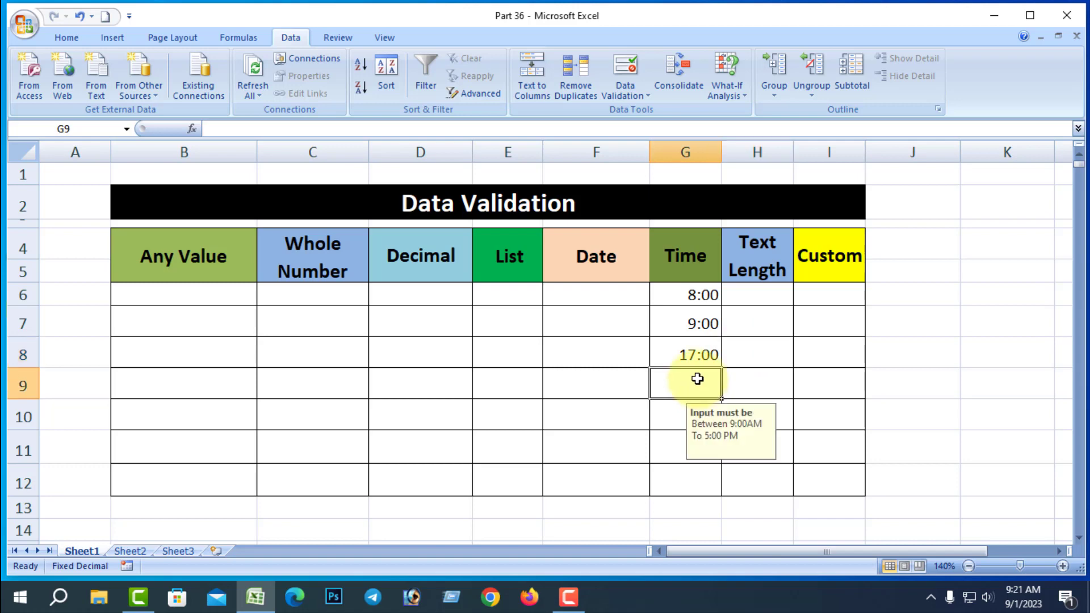
type("6")
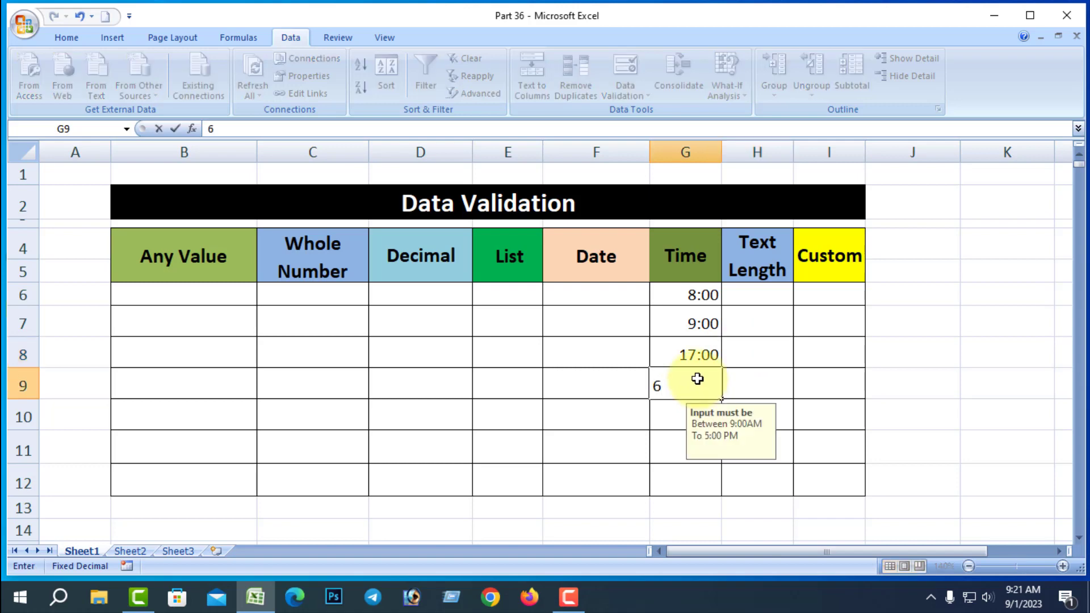
type(":00")
key("Return")
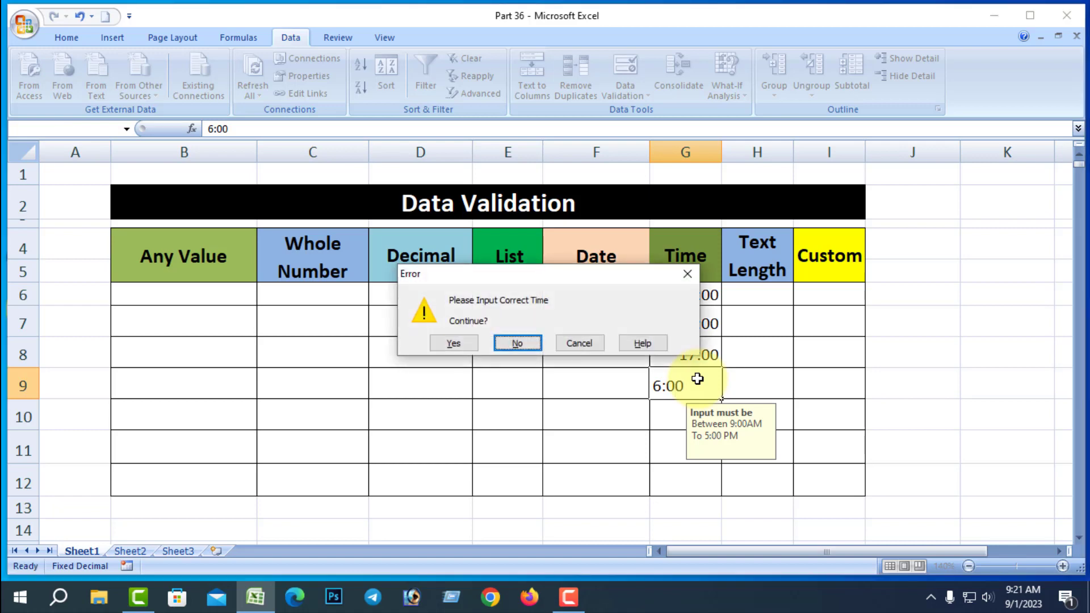
left_click_drag(521, 276, 388, 309)
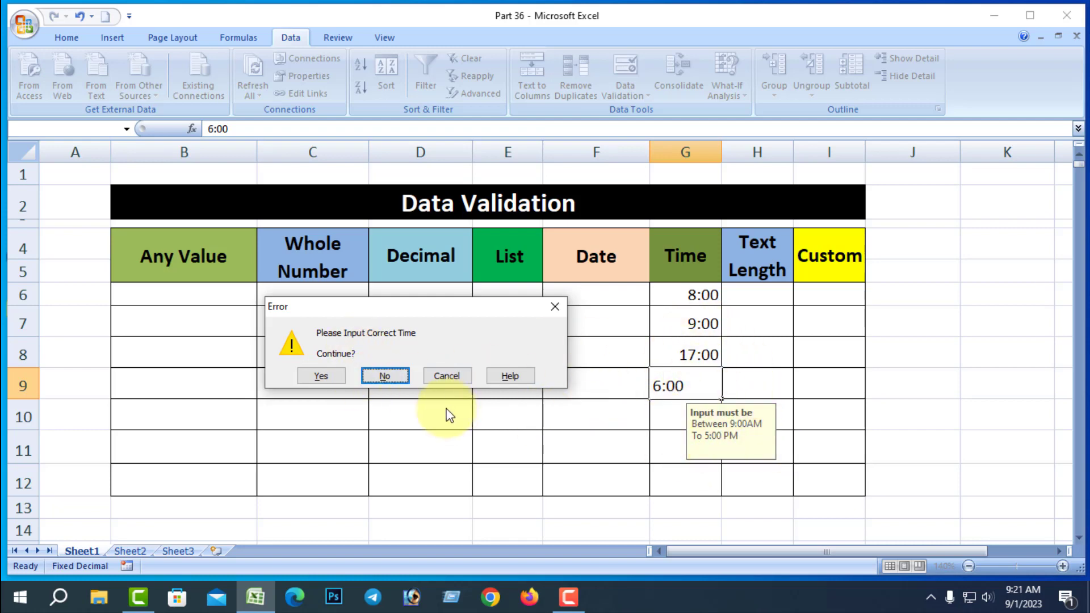
left_click(321, 377)
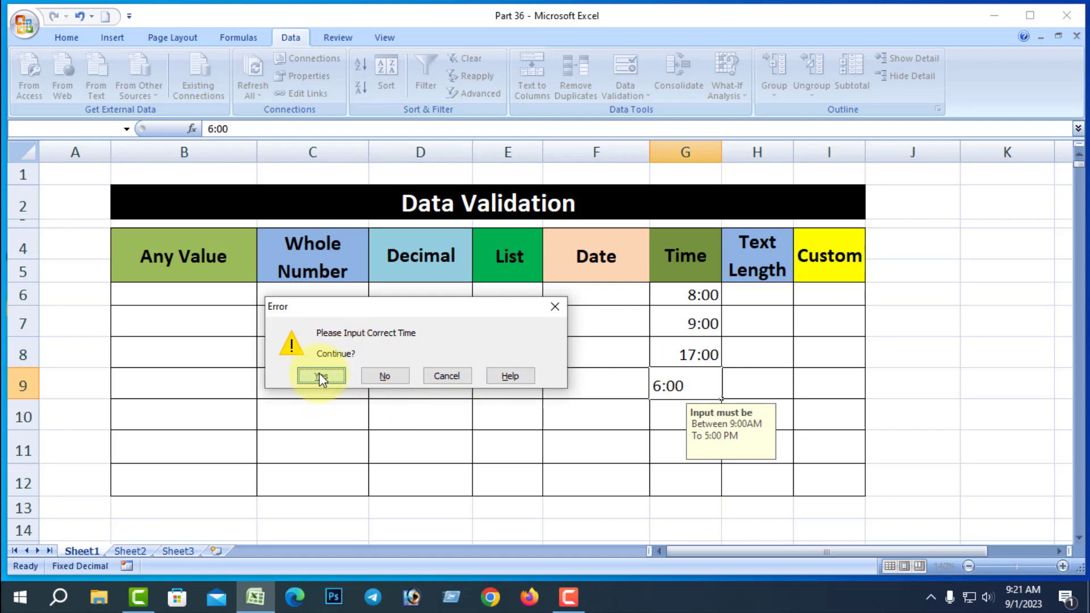
Open G9 to check its full time value, dismissing the warning and leaving the entry as it is.
left_click(661, 385)
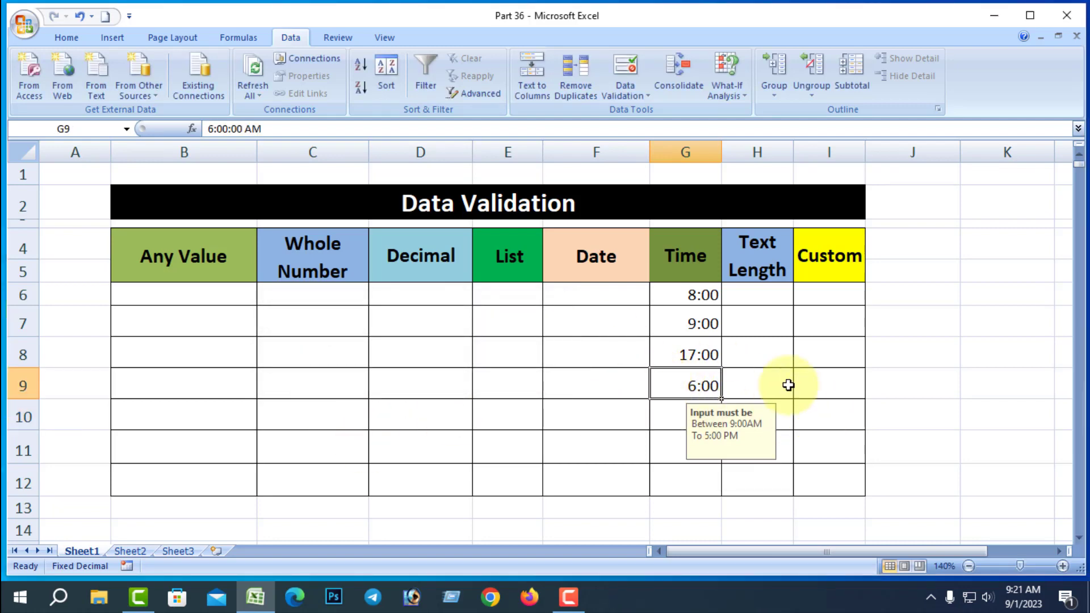
double_click(690, 385)
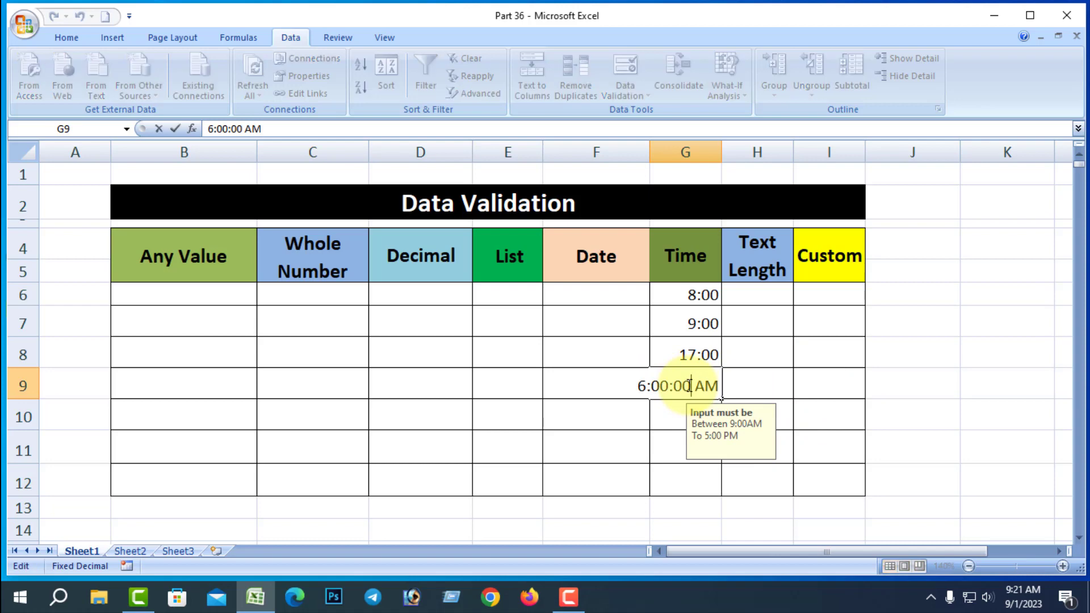
left_click(782, 385)
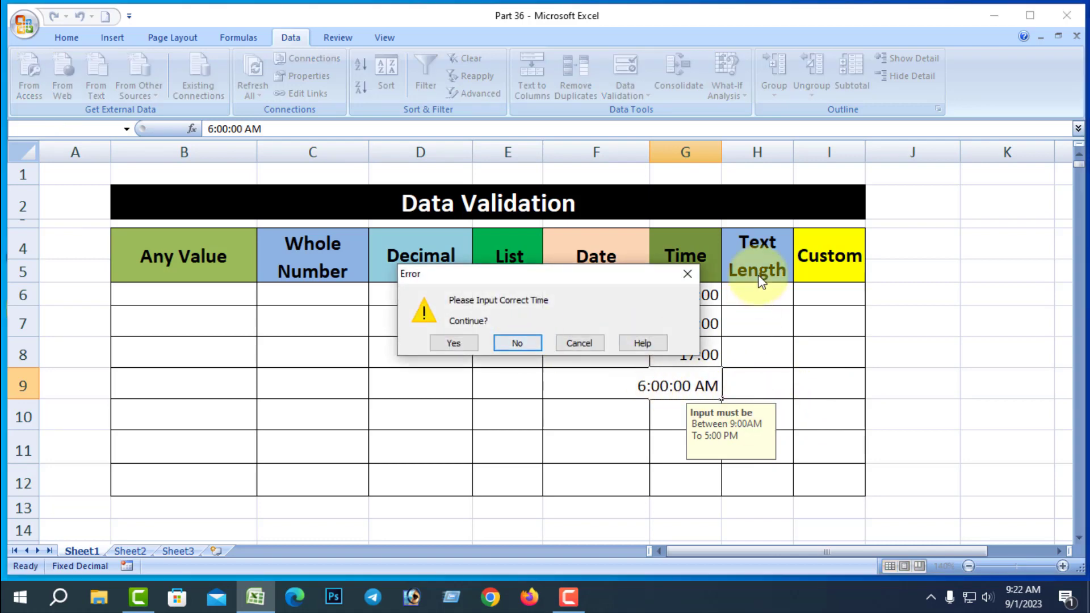
left_click(687, 274)
left_click(575, 484)
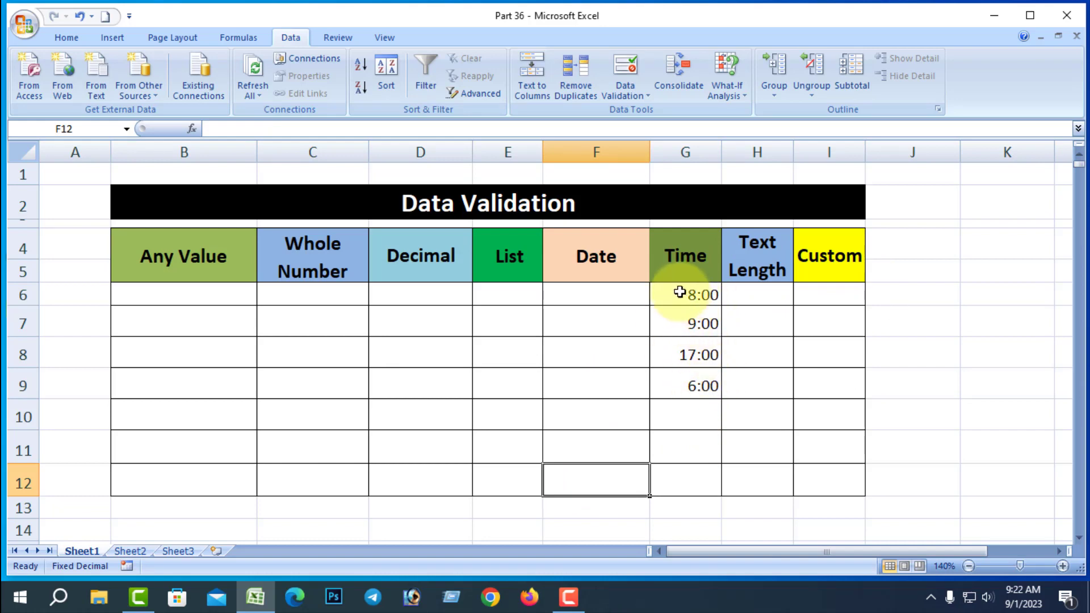
Circle the invalid data in the Time column range G6:G12.
left_click_drag(683, 294, 689, 474)
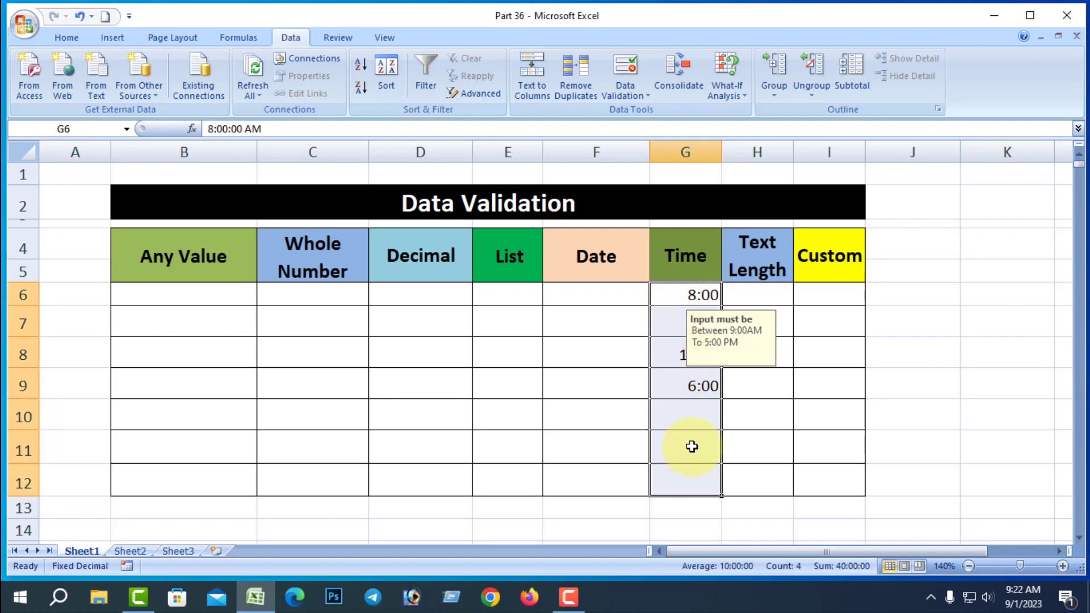
left_click(642, 96)
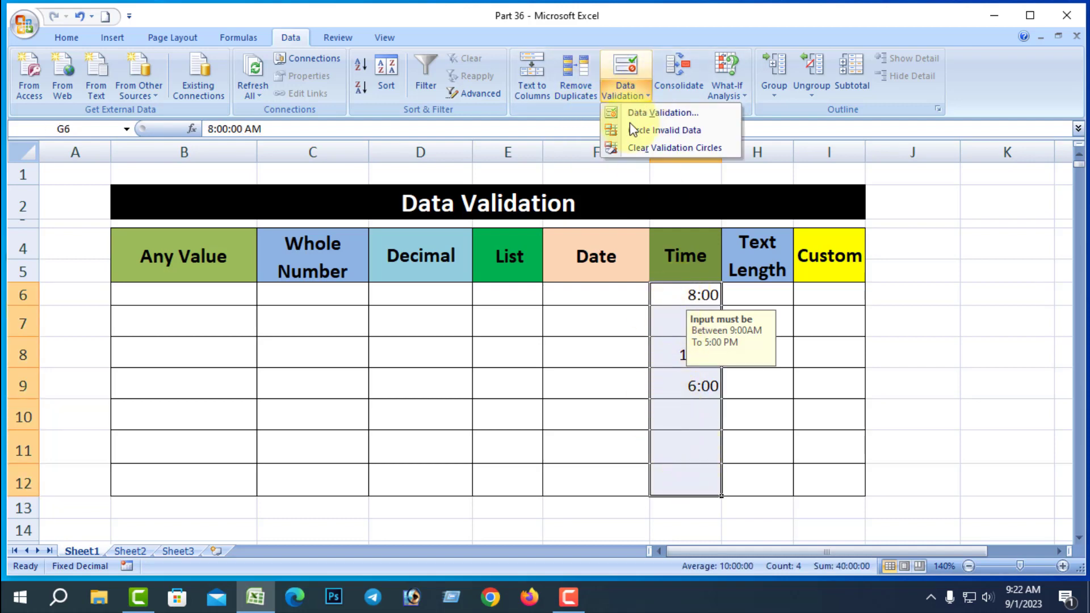
left_click(674, 131)
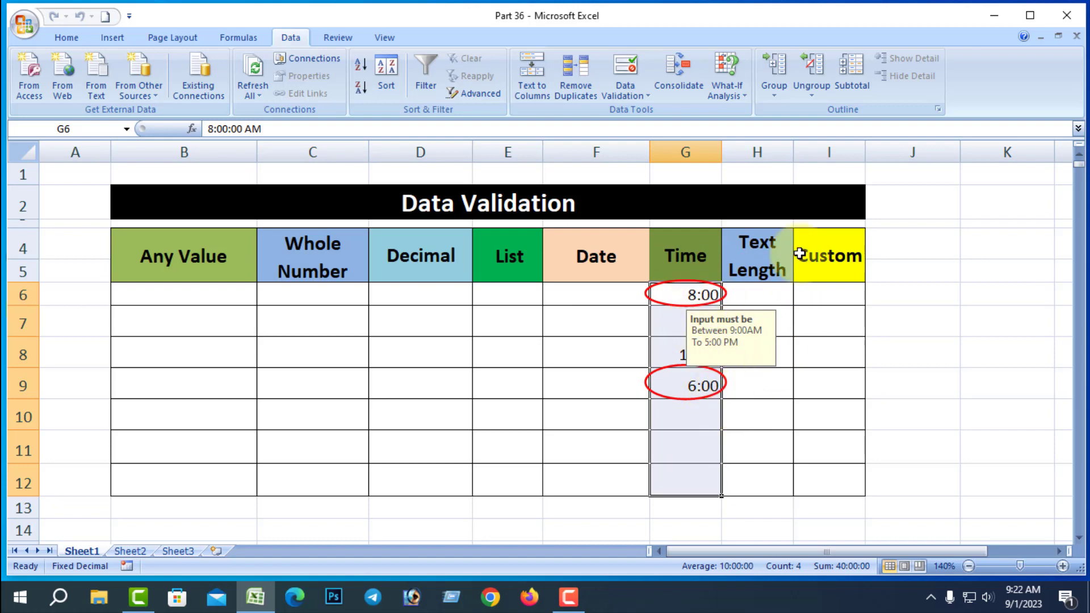
Clear the validation circles from the Time column.
left_click(645, 98)
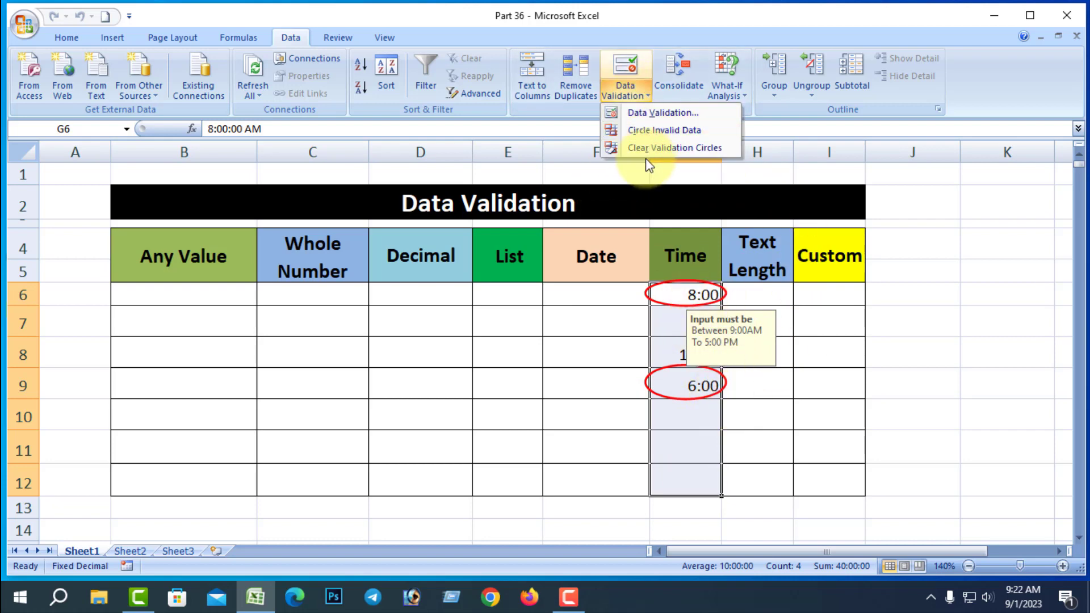
left_click(697, 147)
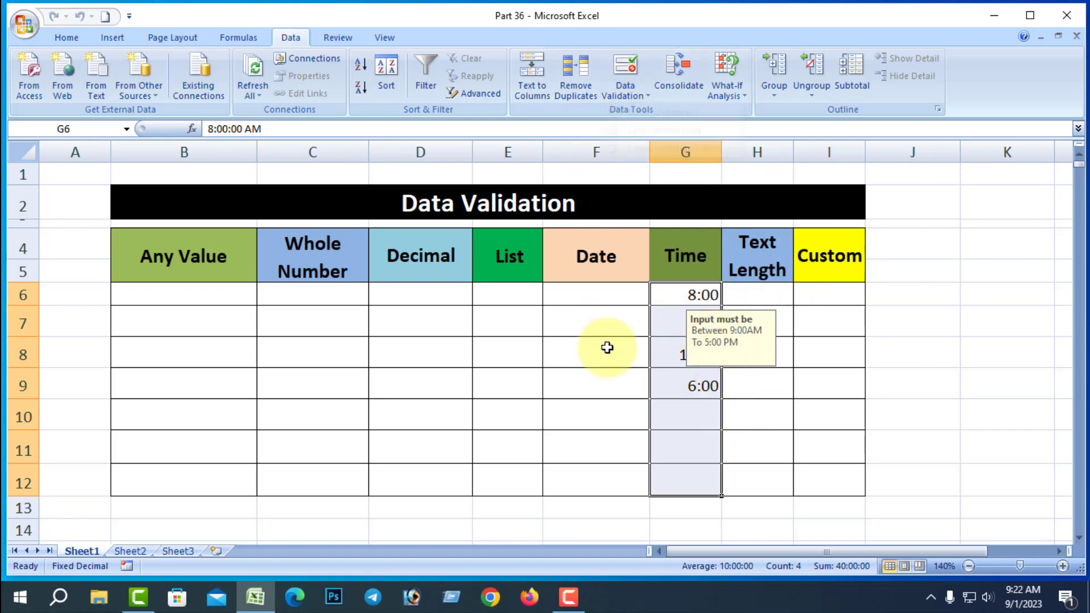
left_click(796, 446)
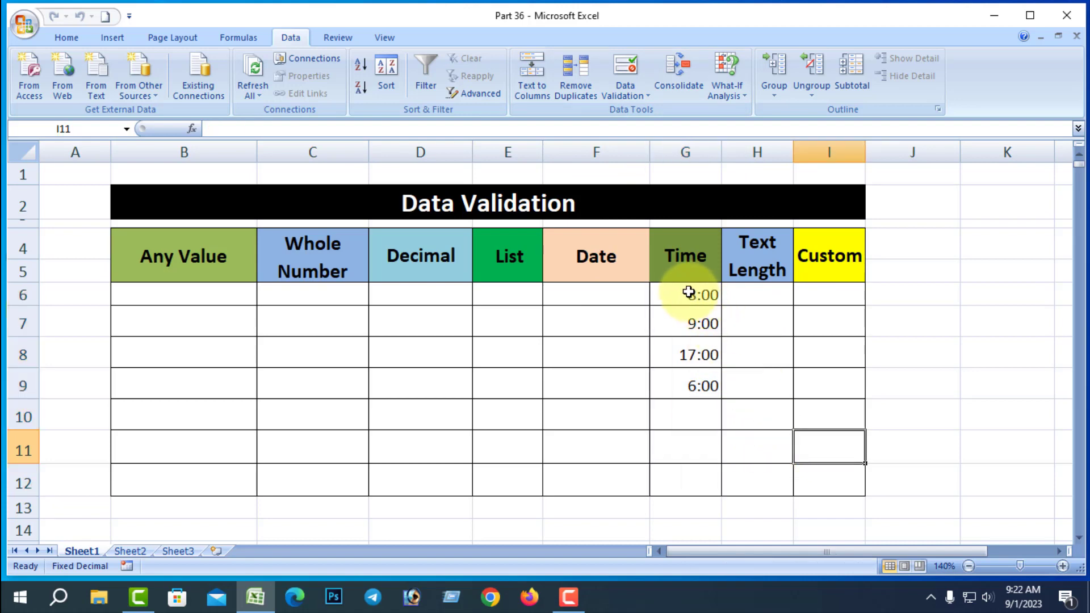
Clear all data validation settings from the Time cells G6:G12 and apply the change.
left_click_drag(688, 289, 693, 470)
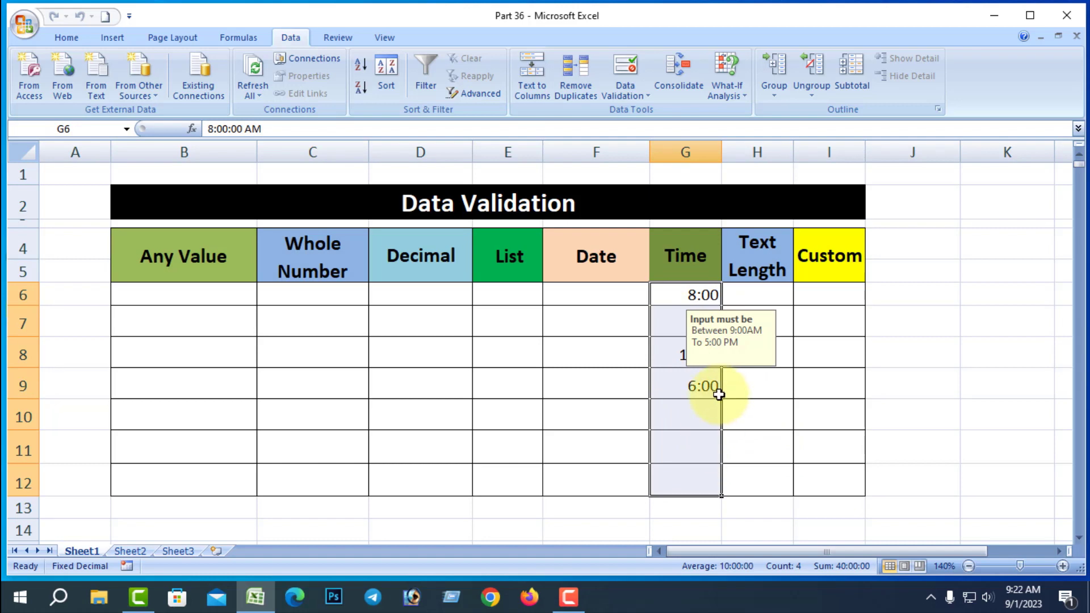
left_click(647, 94)
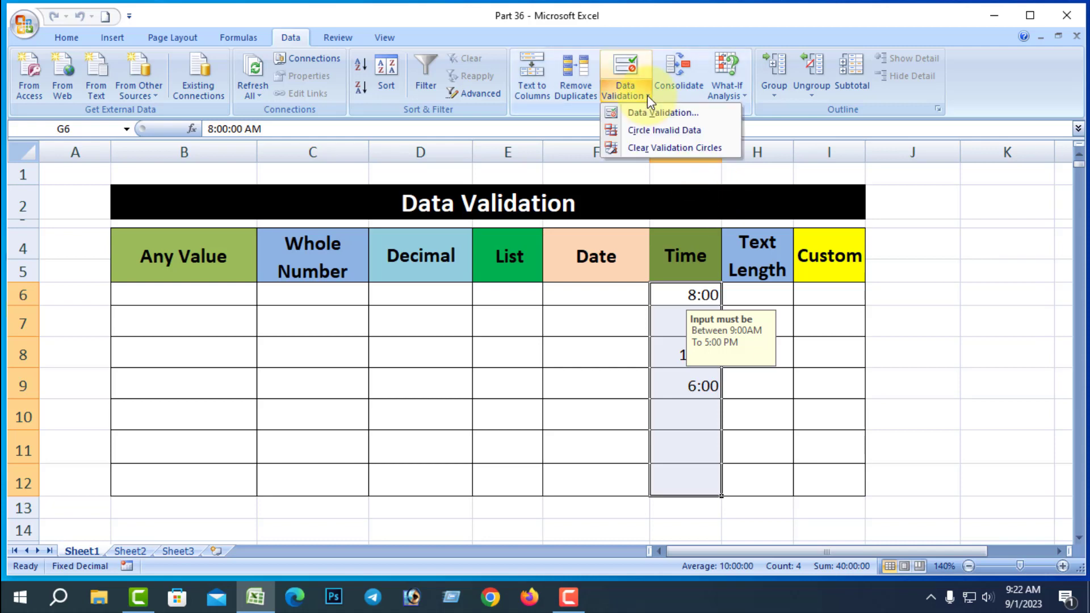
left_click(649, 114)
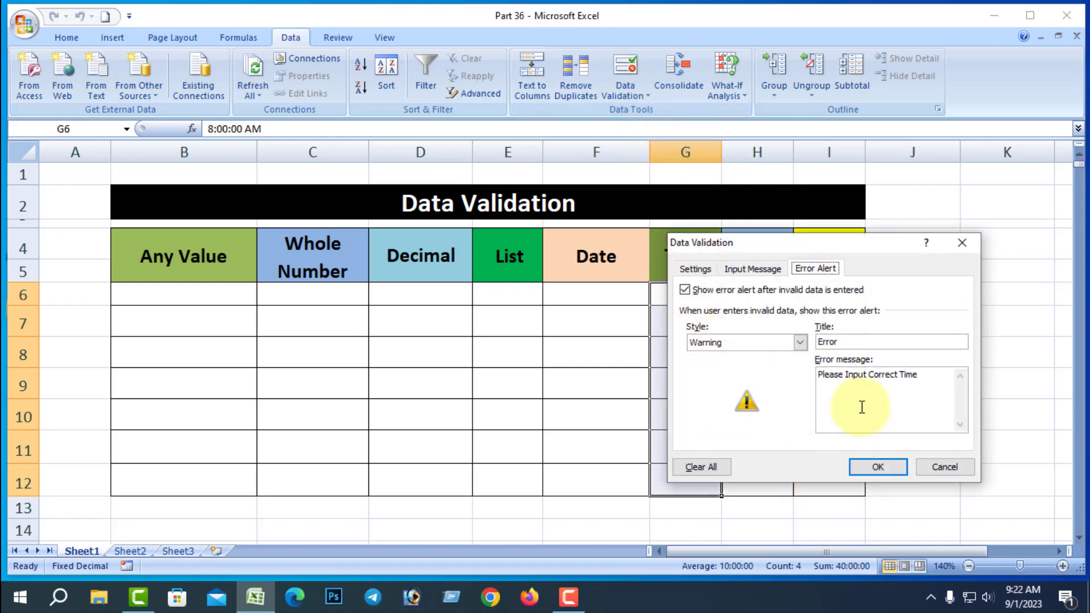
left_click(696, 469)
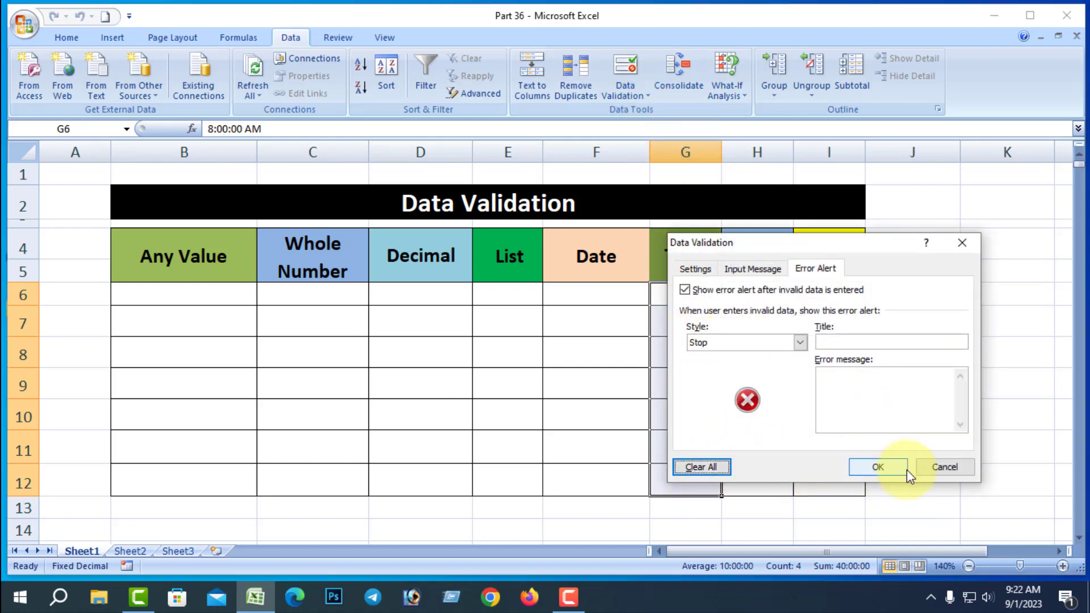
left_click(889, 467)
left_click(819, 439)
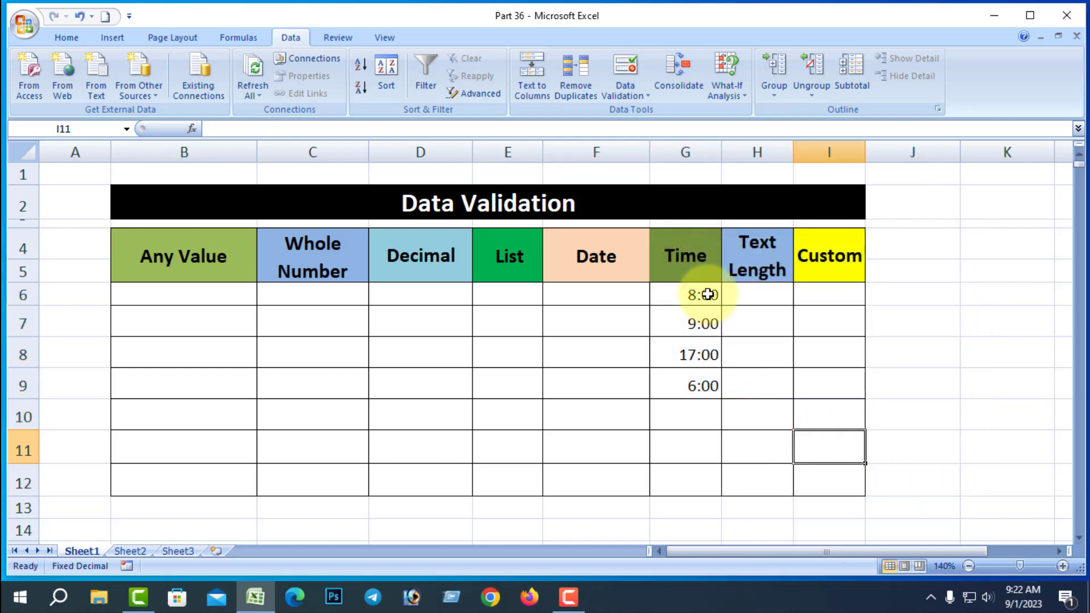
Delete the times in G6:G12 and check that the emptied cells no longer show an input message.
left_click_drag(706, 290, 699, 482)
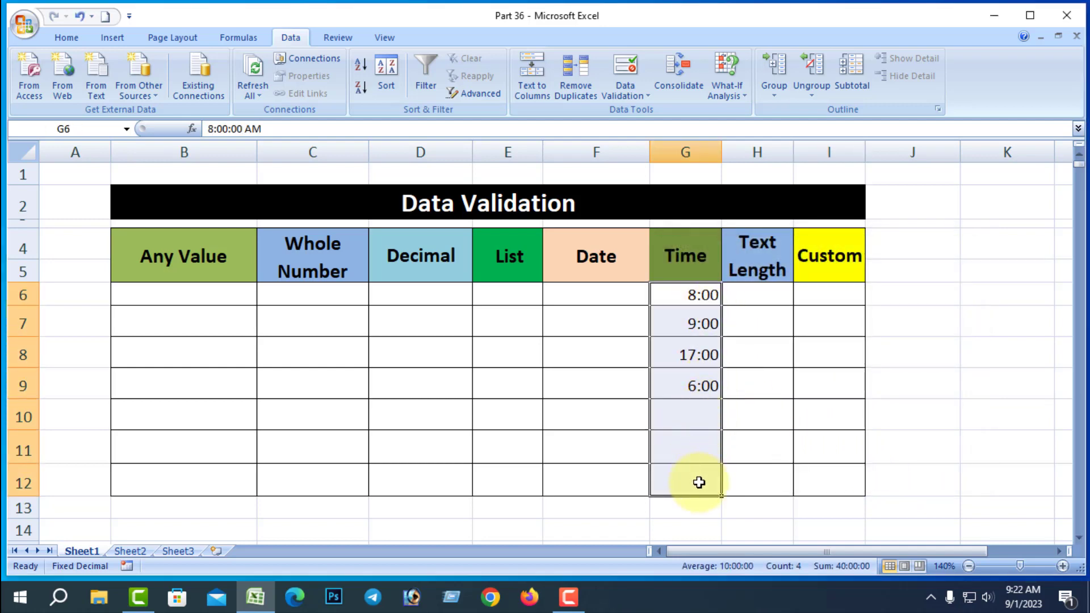
key("Delete")
left_click(785, 439)
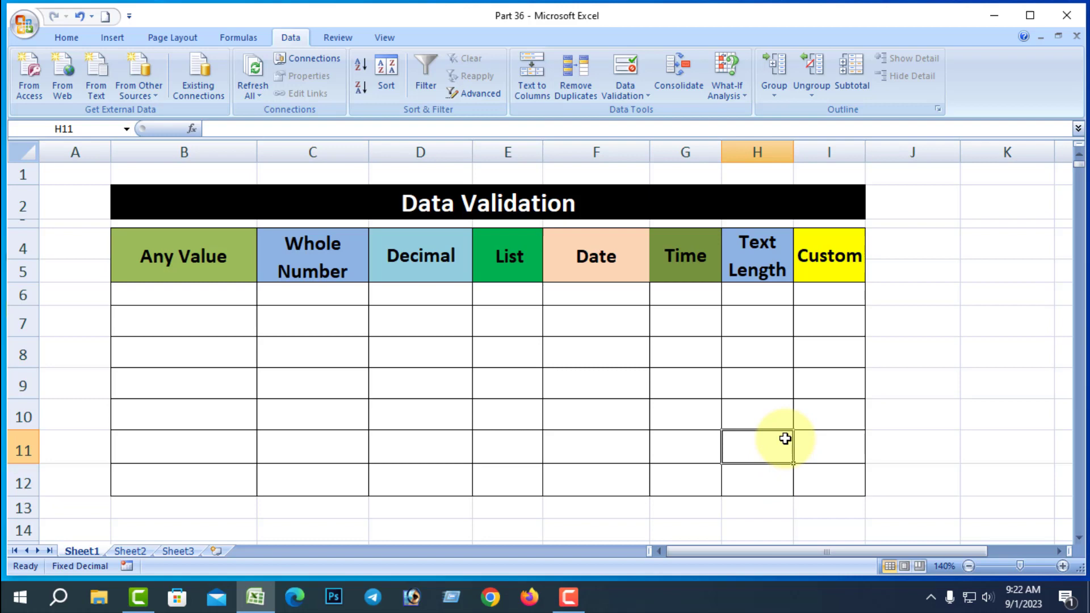
left_click(673, 290)
left_click(681, 415)
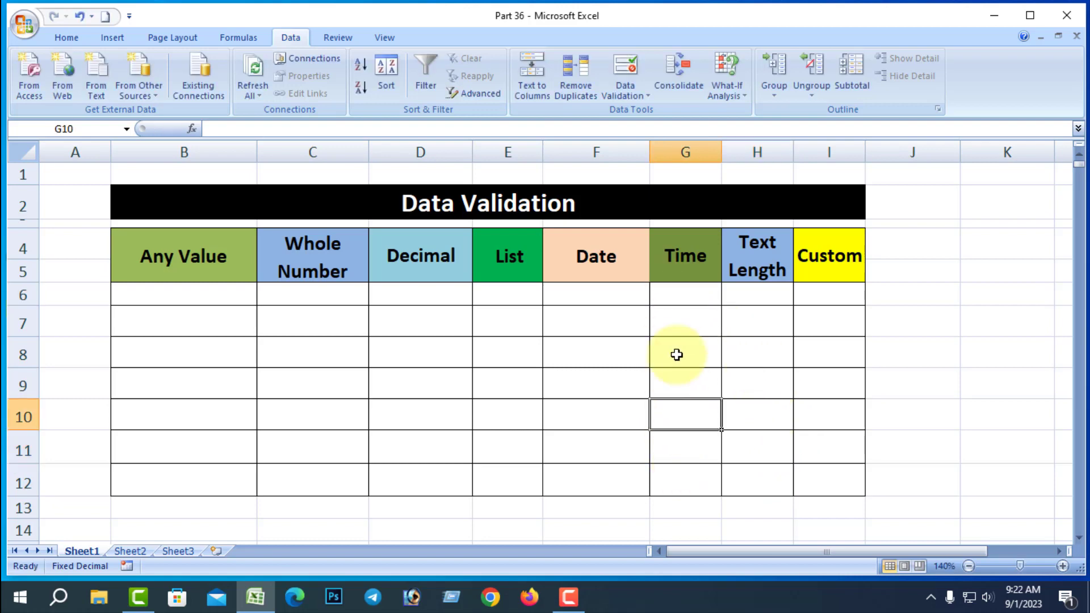
Apply a Time validation rule to G6:G12 that allows only times not between 9:00 AM and 5:00 PM.
left_click_drag(666, 295, 688, 476)
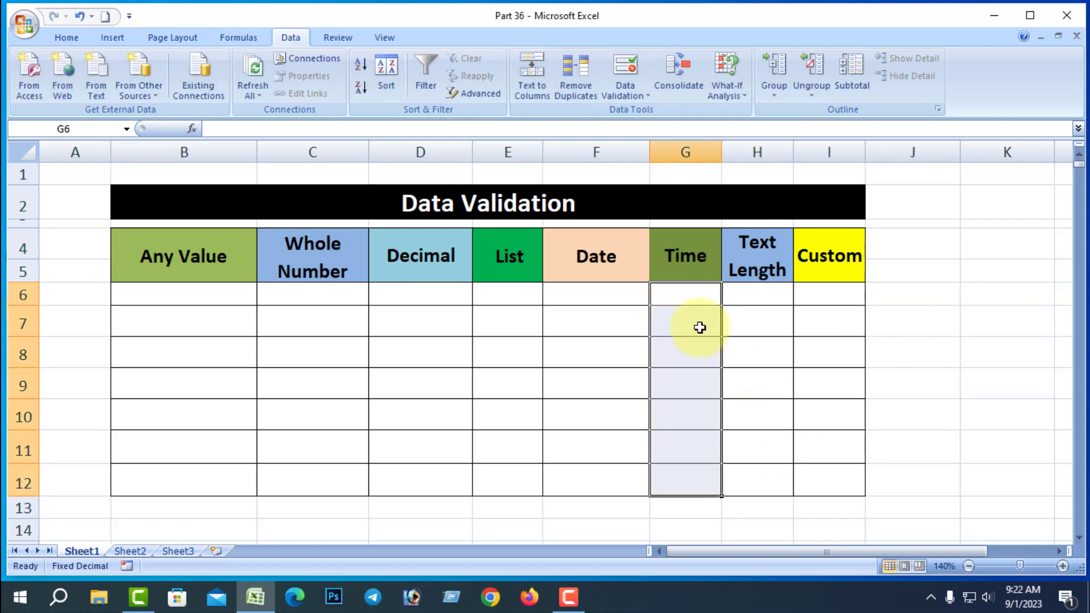
left_click(643, 95)
left_click(659, 112)
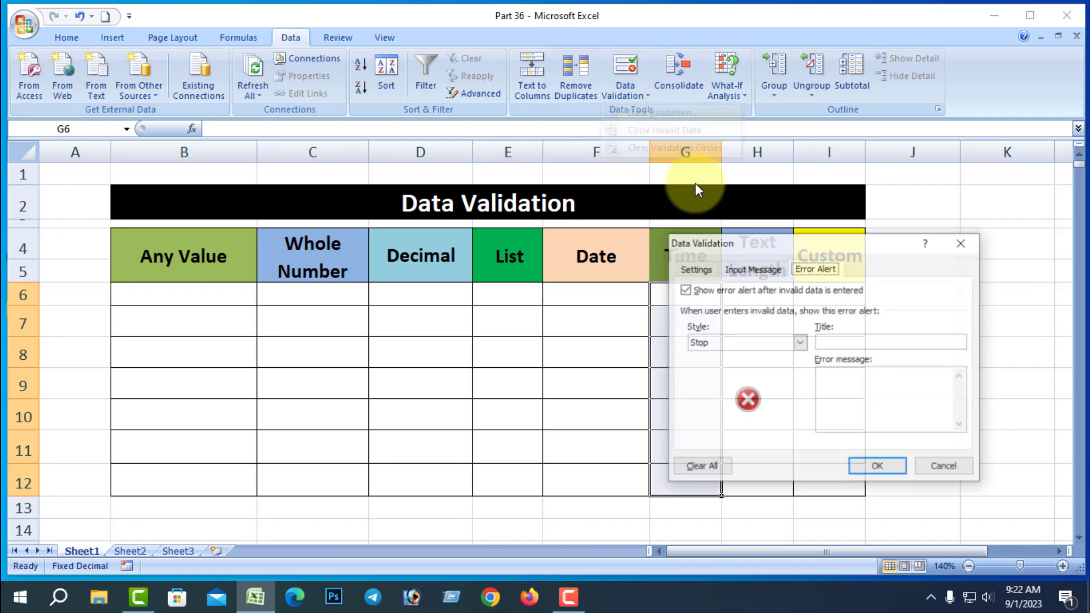
left_click(693, 268)
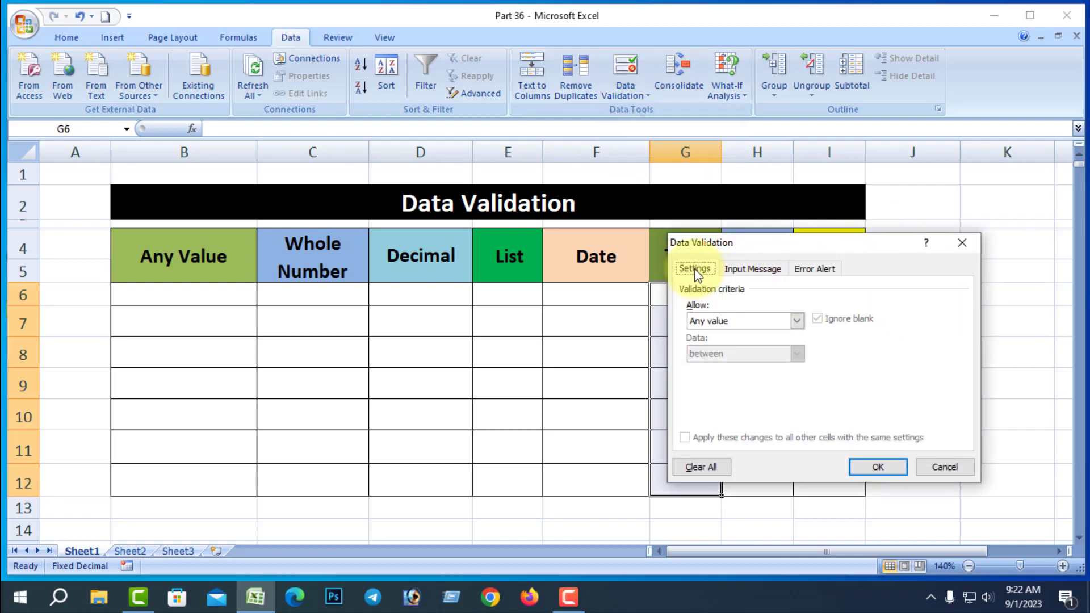
left_click(798, 321)
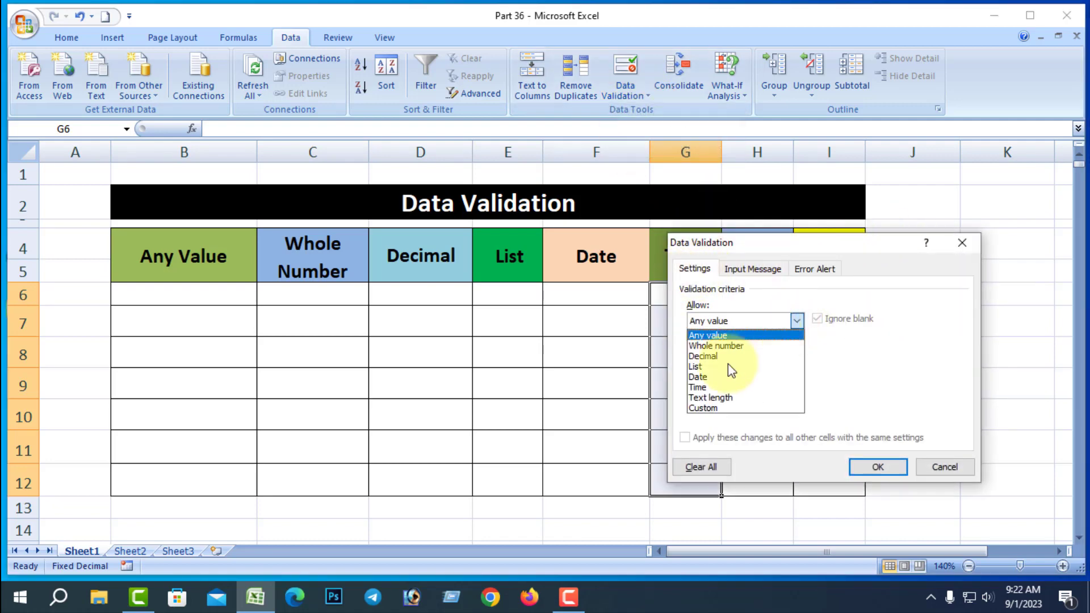
left_click(703, 387)
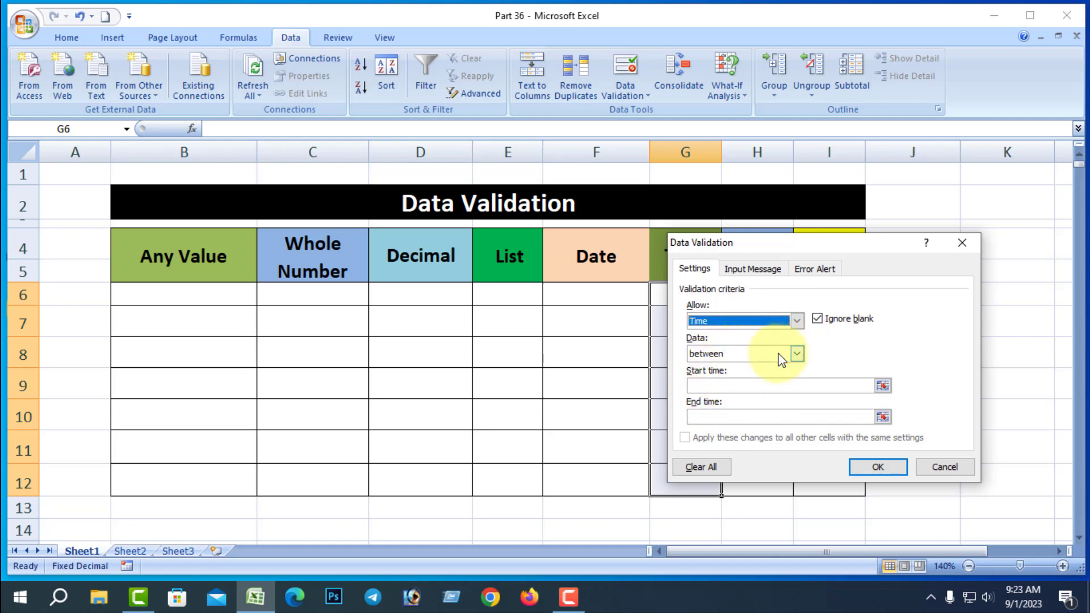
left_click(781, 359)
left_click(722, 379)
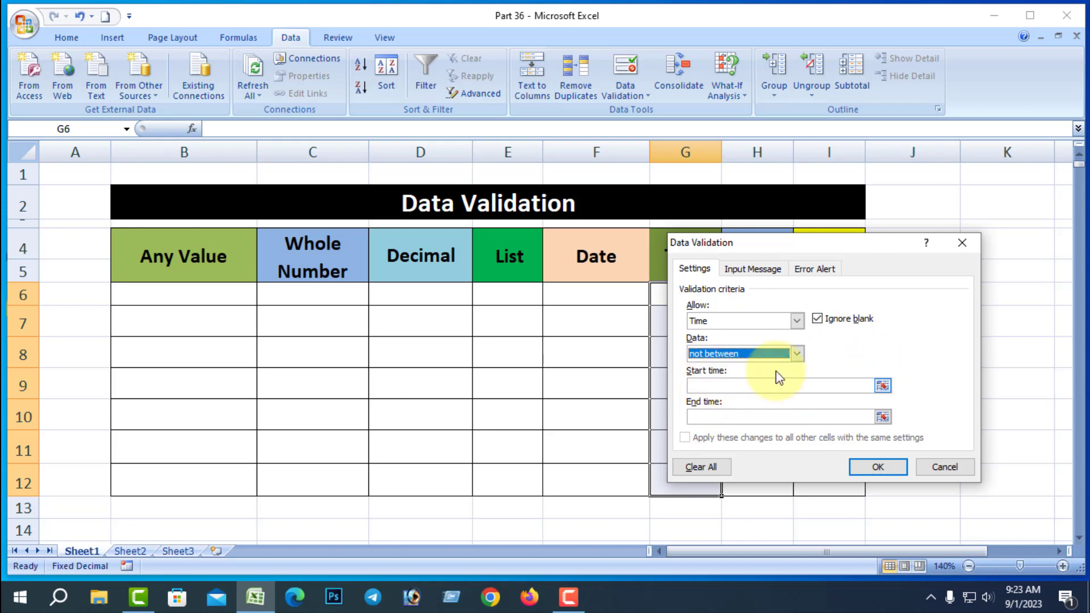
left_click(722, 385)
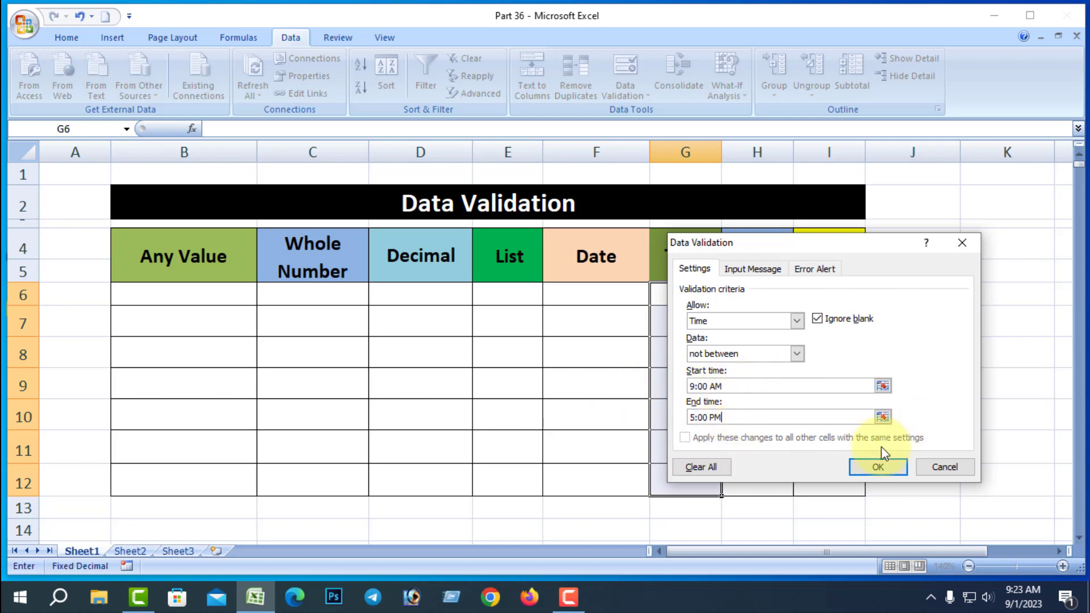
left_click(879, 469)
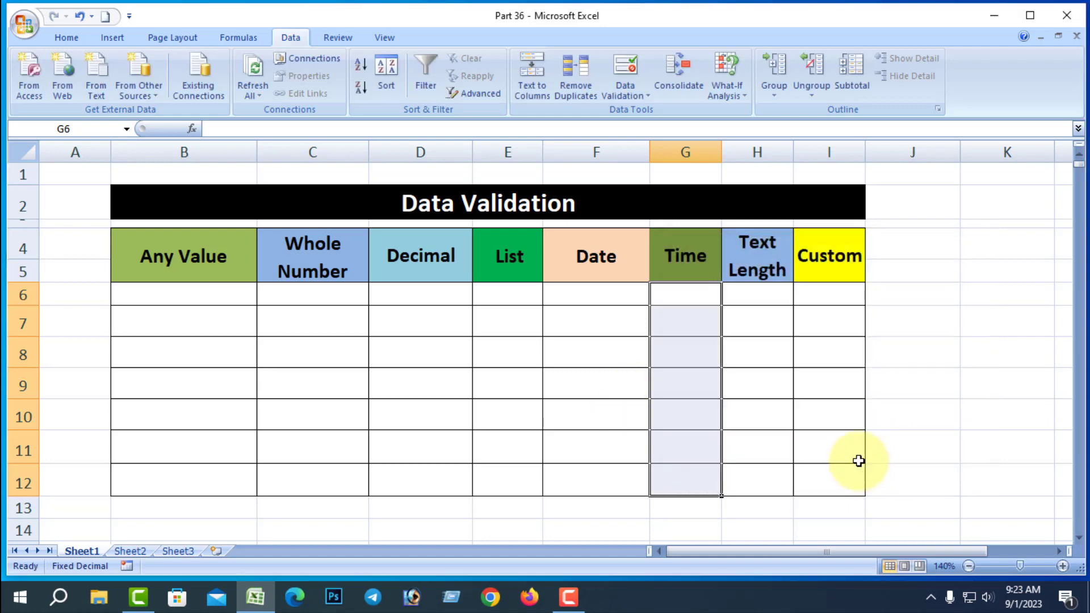
Test the rule in G7 by trying 9:00, then retry the entry with 8:00.
left_click(691, 316)
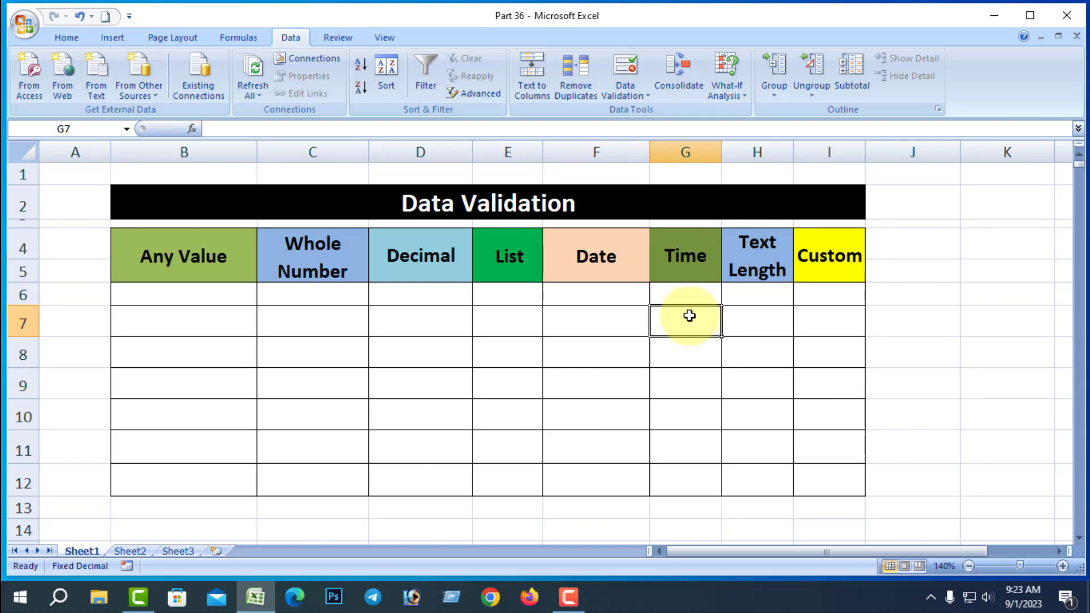
type("9:00")
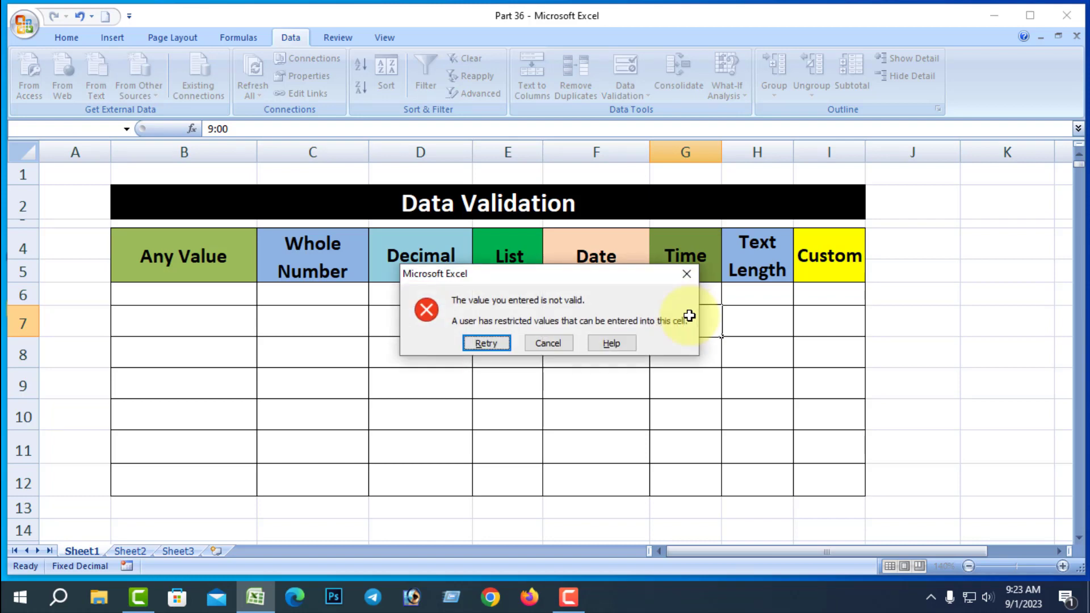
left_click(486, 342)
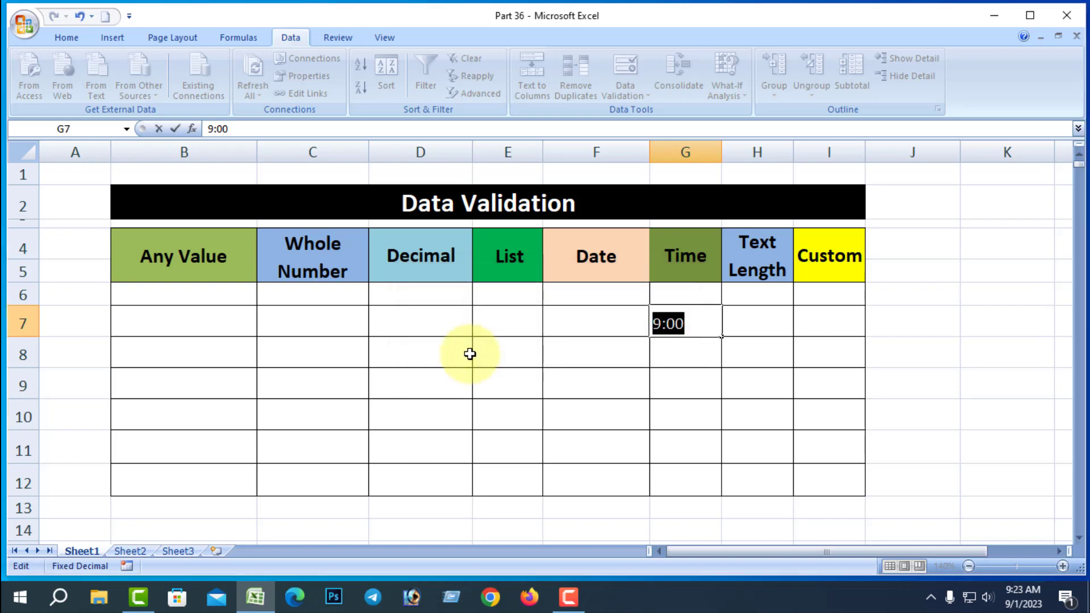
left_click(662, 323)
left_click_drag(661, 324, 654, 324)
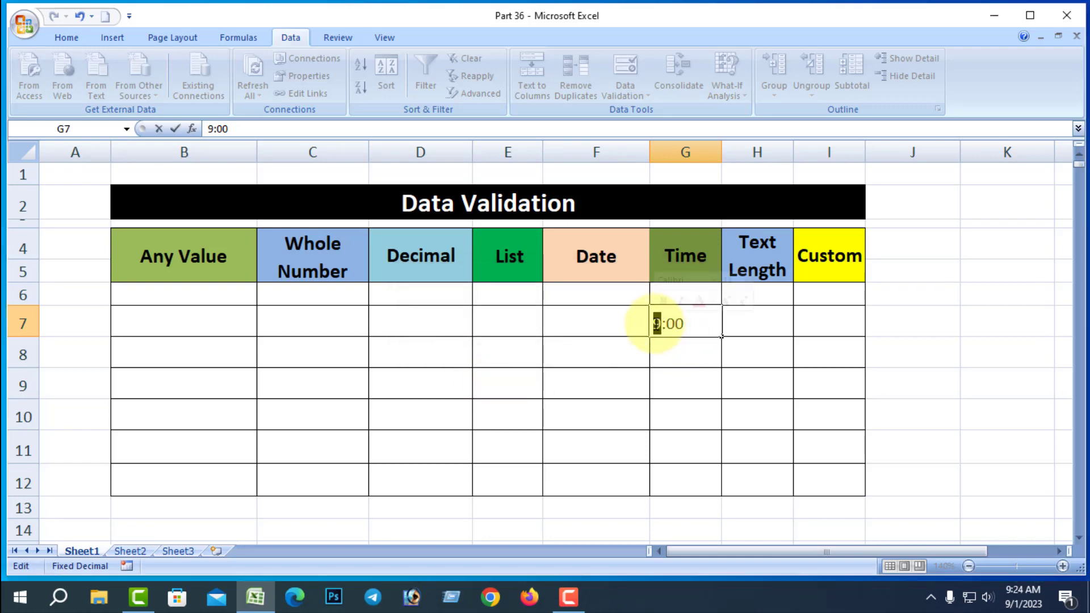
type("8")
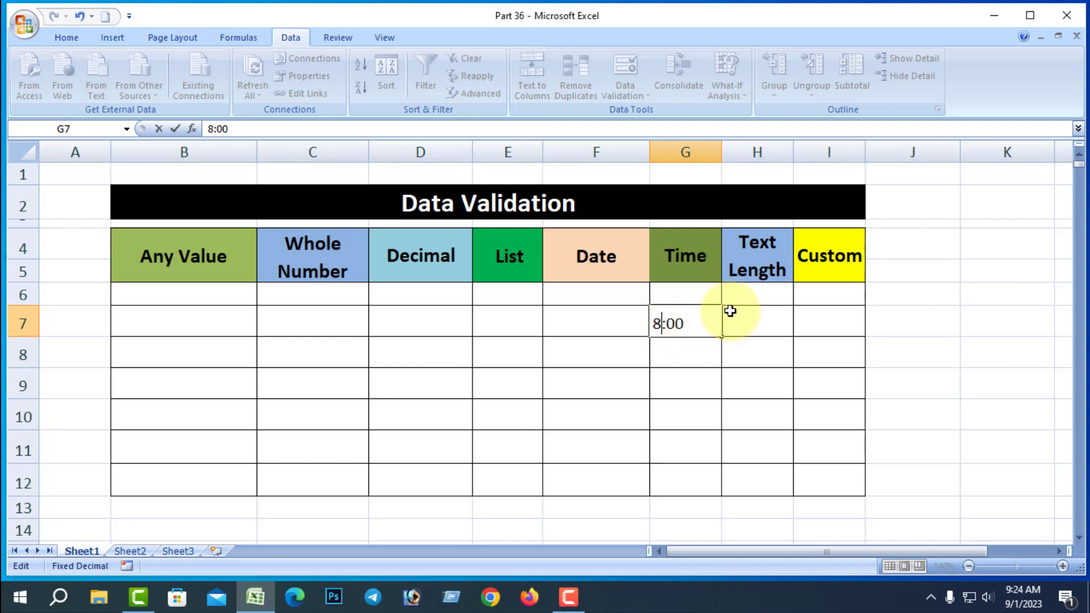
key("Return")
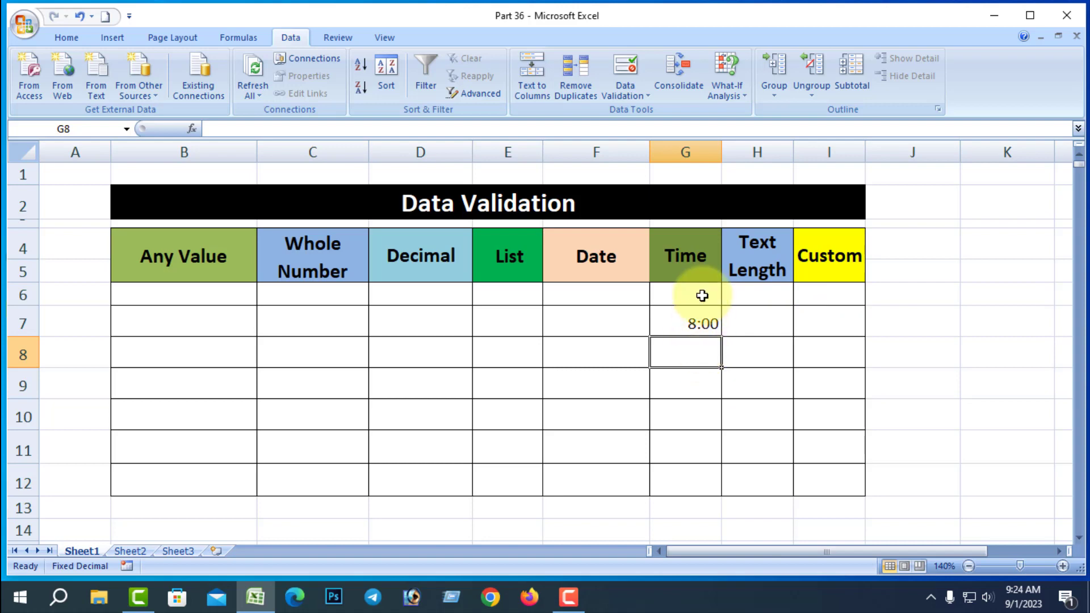
Delete the test time from cell G7 in the Time column.
left_click_drag(701, 295, 694, 466)
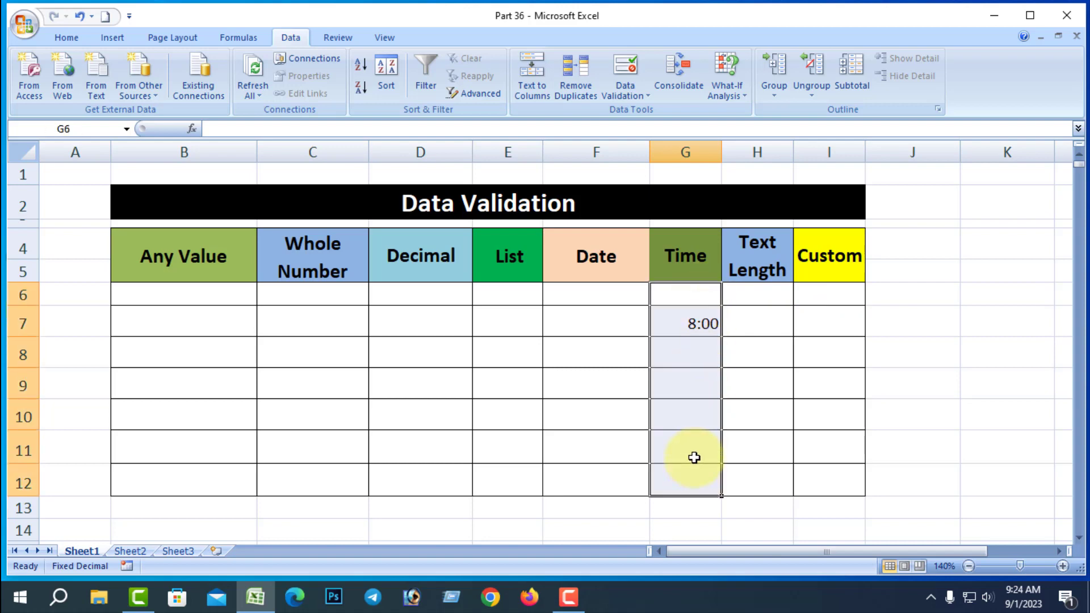
left_click(693, 323)
key("BackSpace")
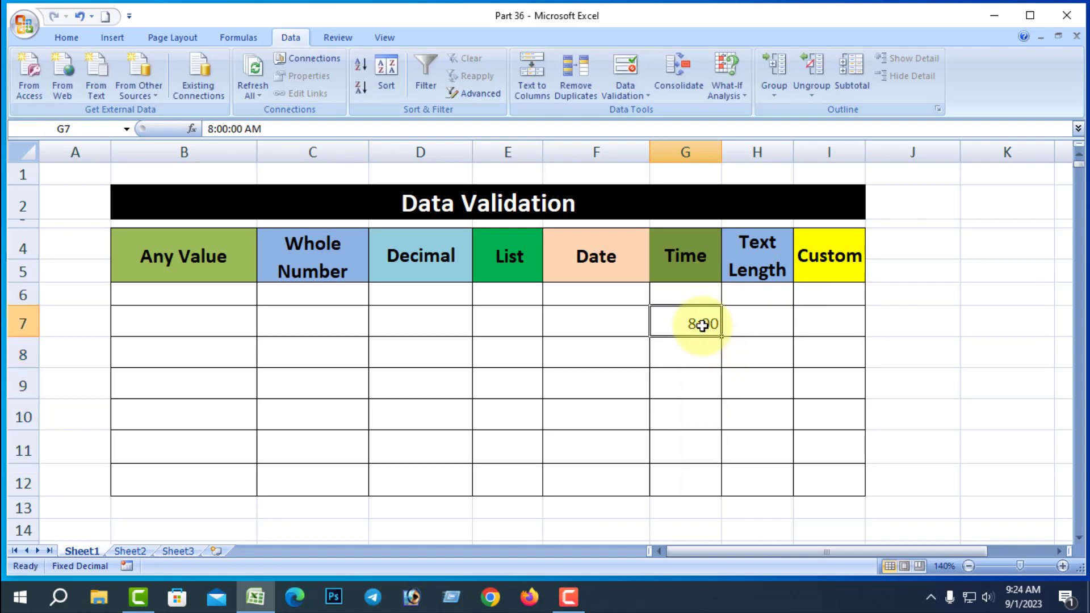
left_click(837, 370)
Change the time validation condition for G6:G12 to "equal to" and apply it.
left_click_drag(706, 297, 672, 480)
left_click(640, 95)
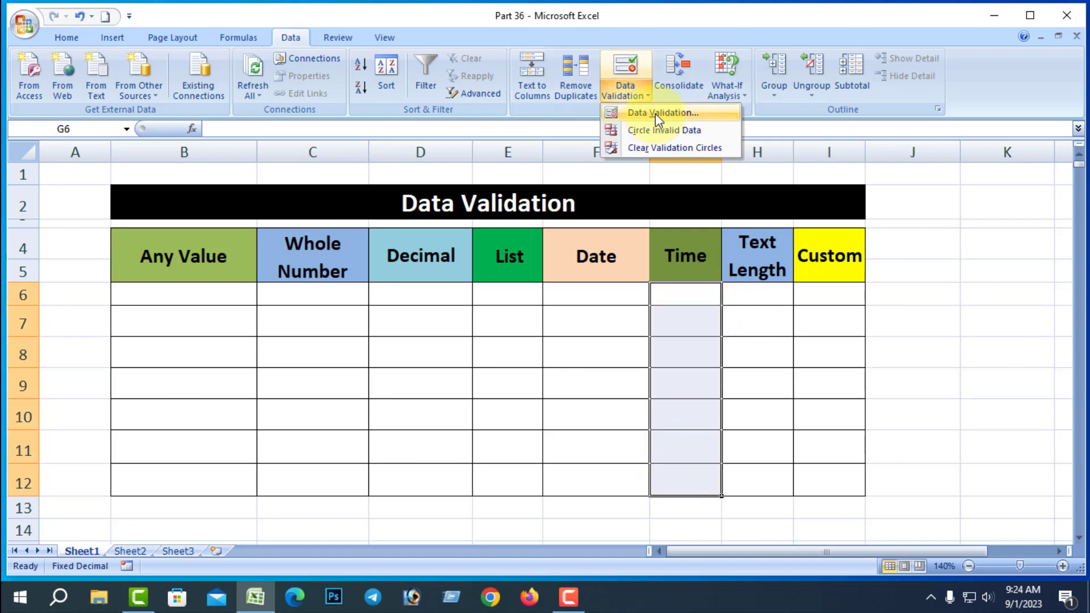
left_click(655, 113)
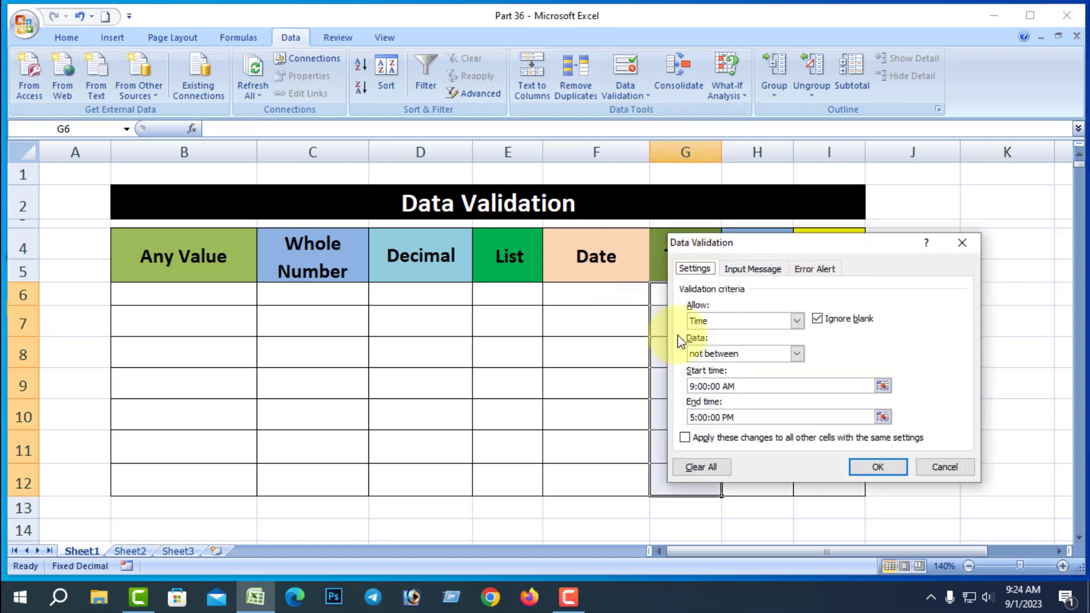
left_click(798, 355)
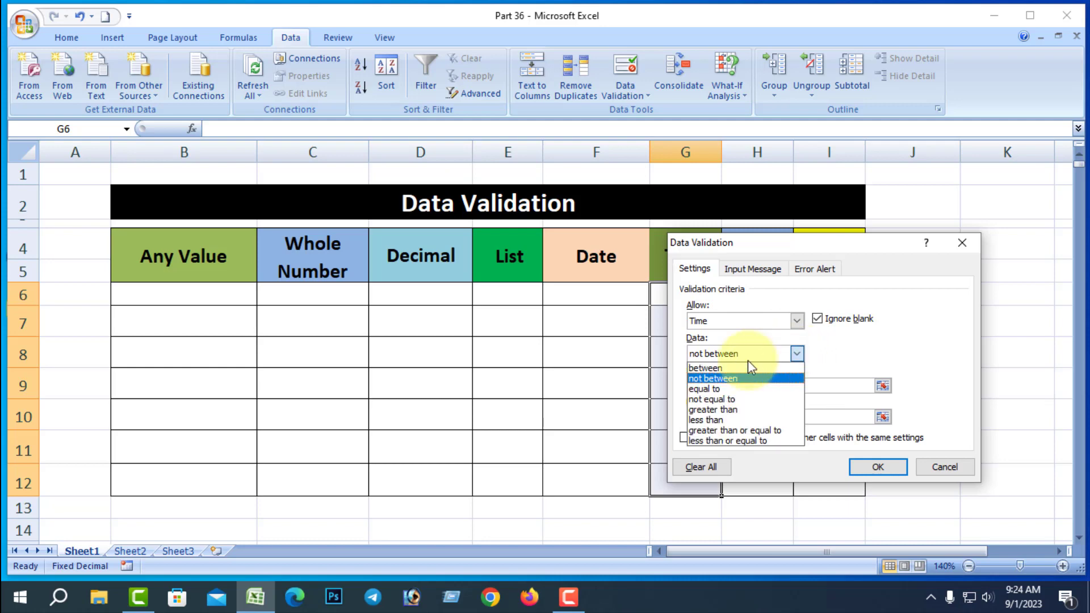
left_click(710, 389)
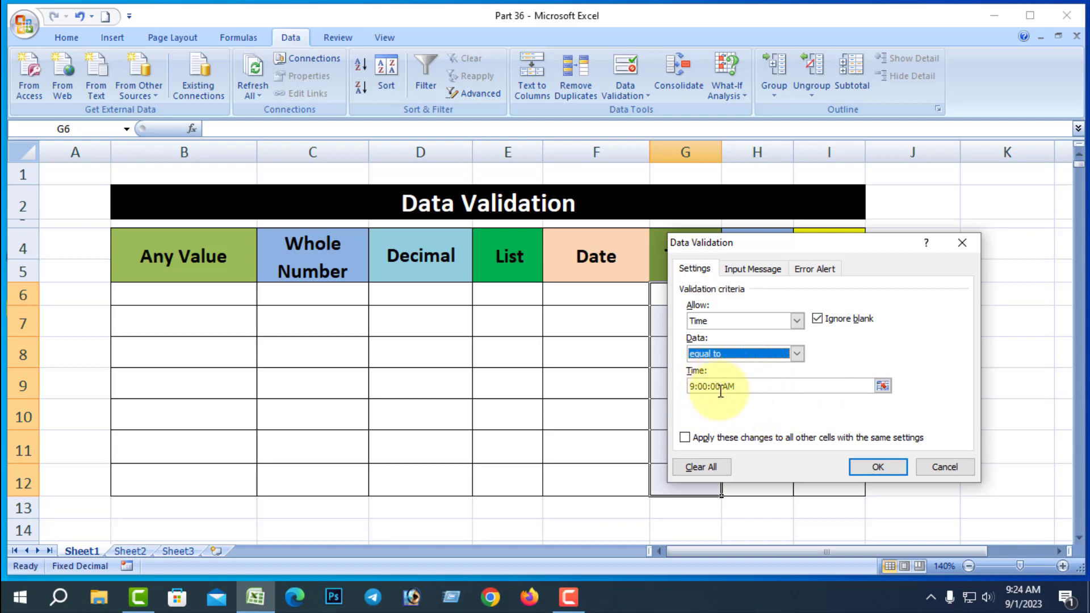
left_click(889, 469)
Test the rule by entering 9:00 in G7 and trying 10:00 in G8, cancelling the second entry.
left_click(681, 324)
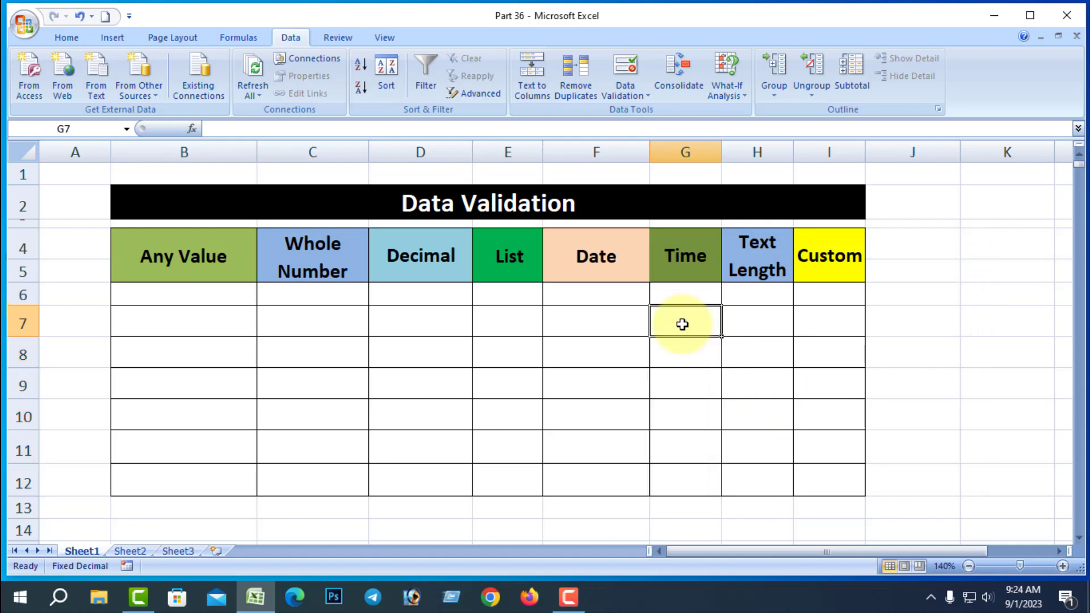
type("9:00")
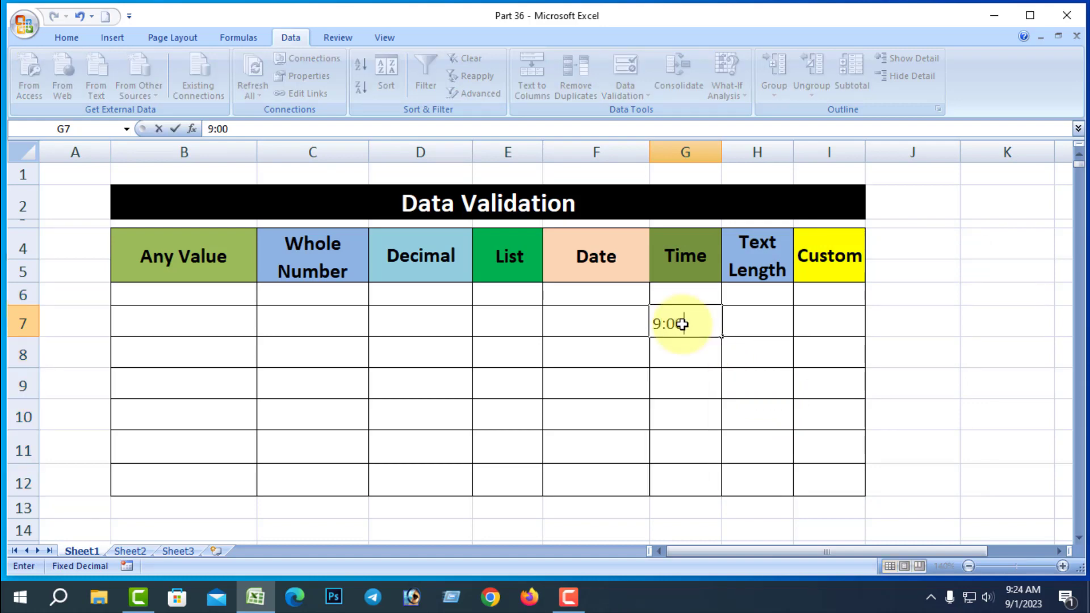
key("Return")
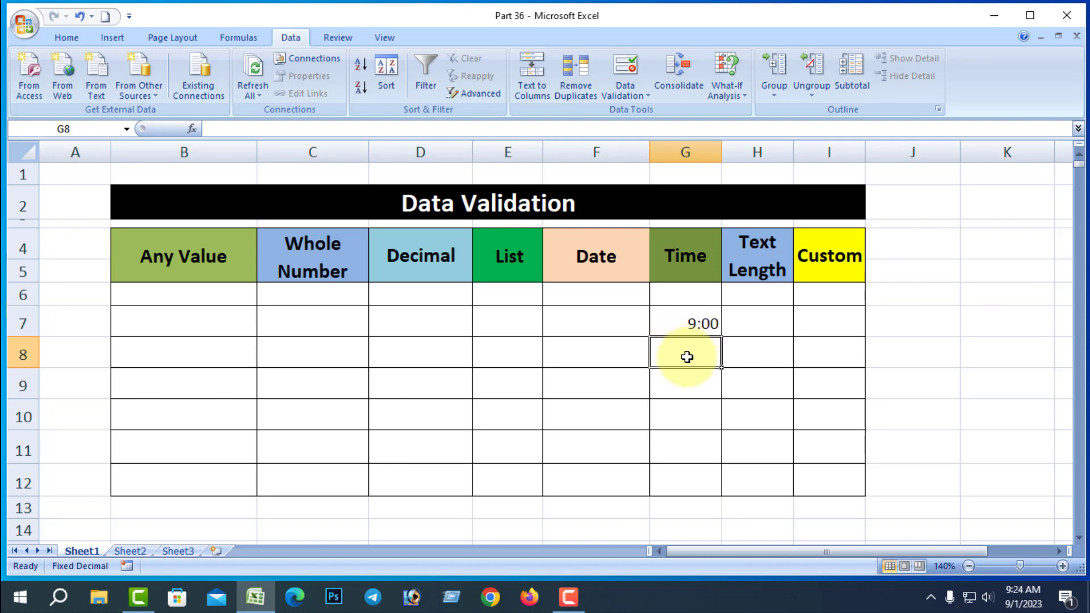
type("10:00")
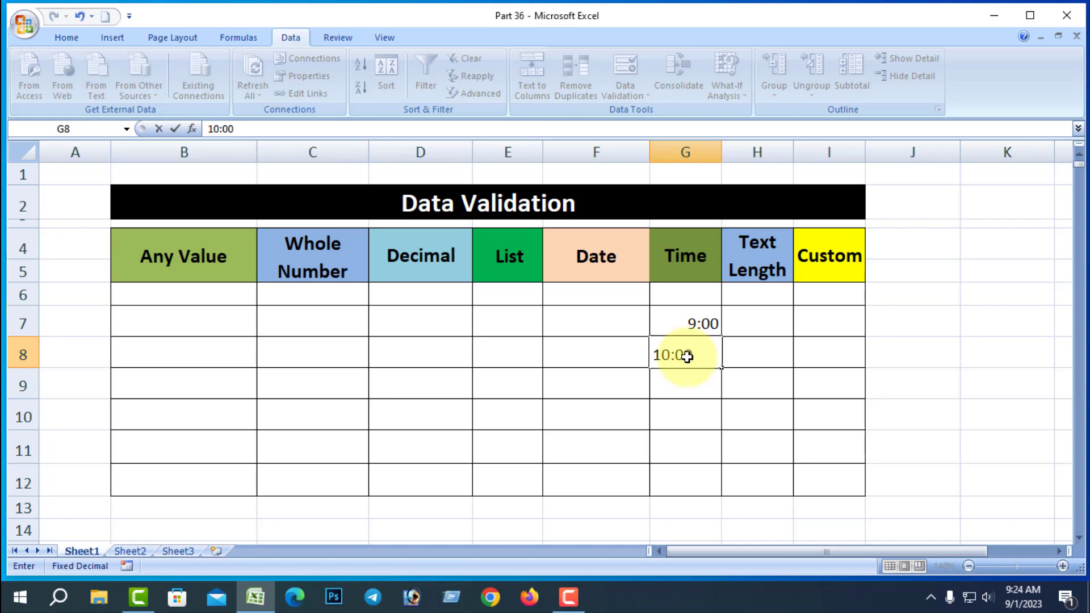
key("Return")
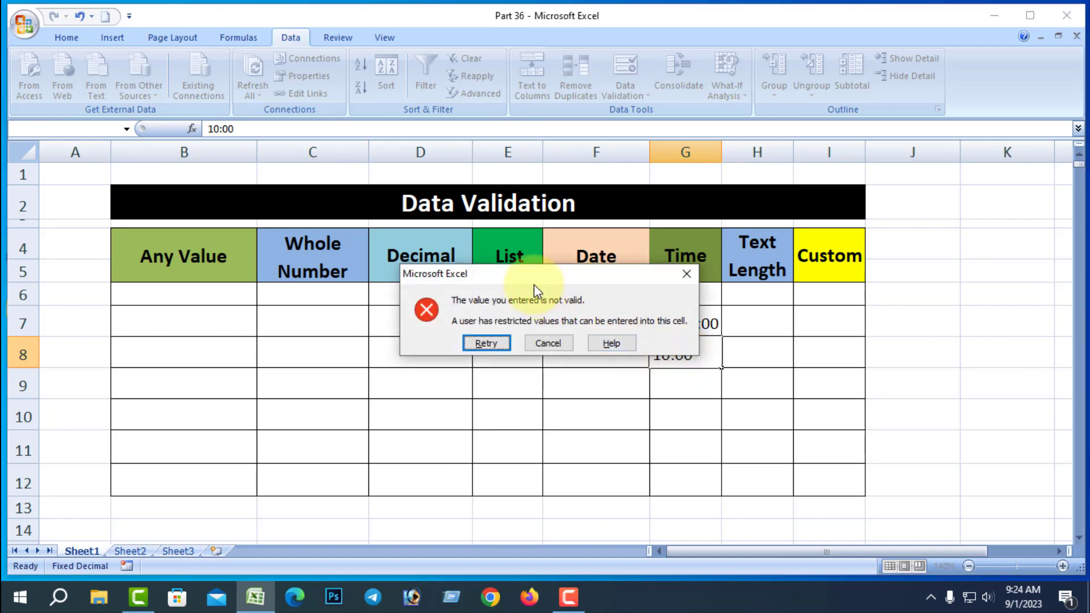
left_click_drag(526, 278, 408, 324)
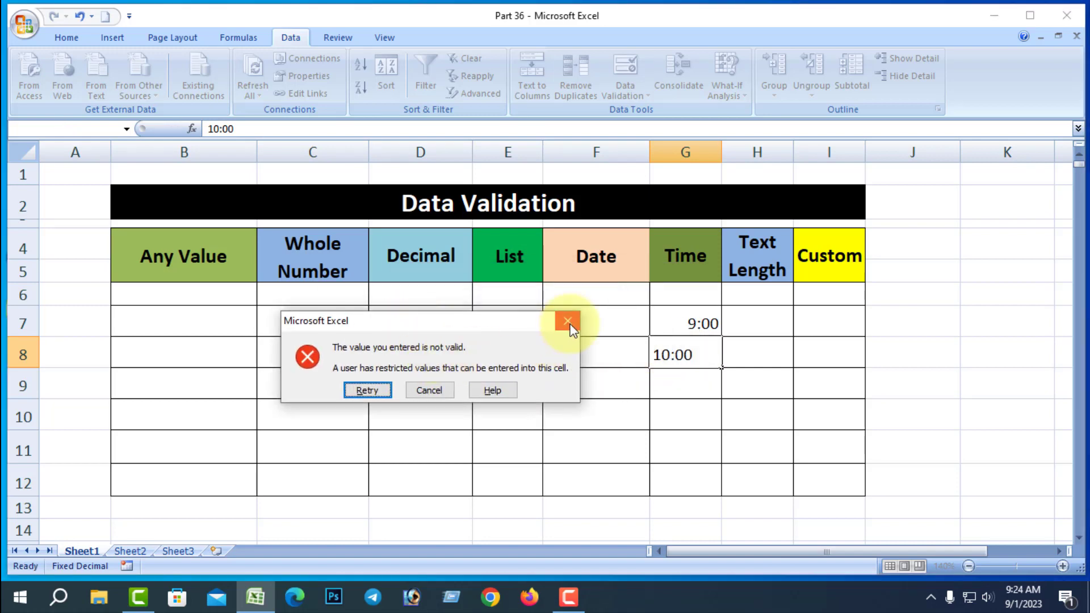
left_click(429, 390)
Clear the test entry from G7 after the equal-to check.
left_click(699, 321)
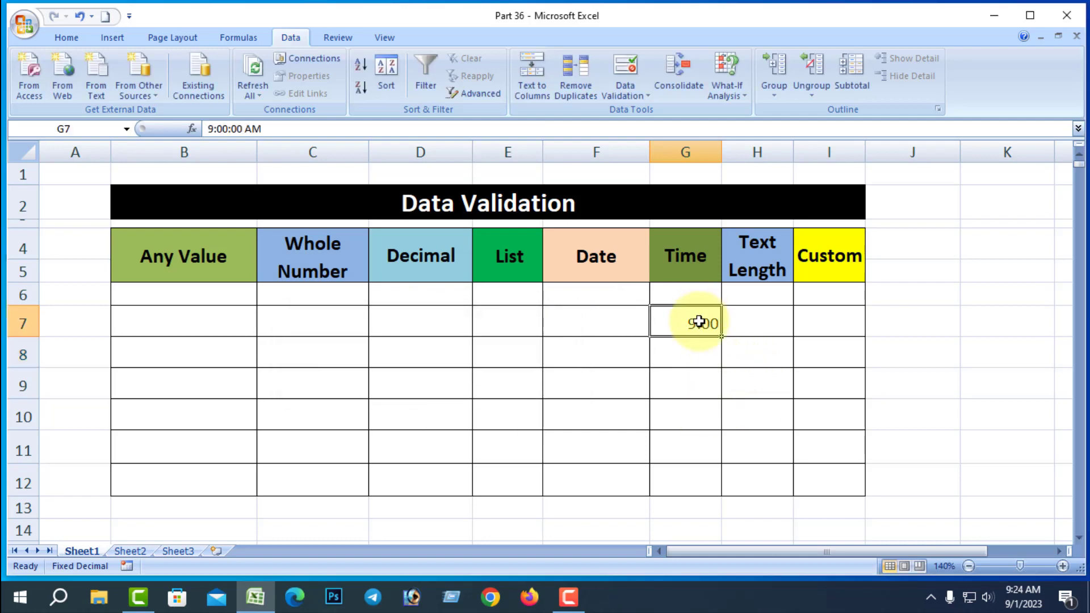
key("Delete")
left_click(713, 372)
Change the time validation condition for G6:G12 to "not equal to" and apply it.
left_click_drag(694, 299, 699, 477)
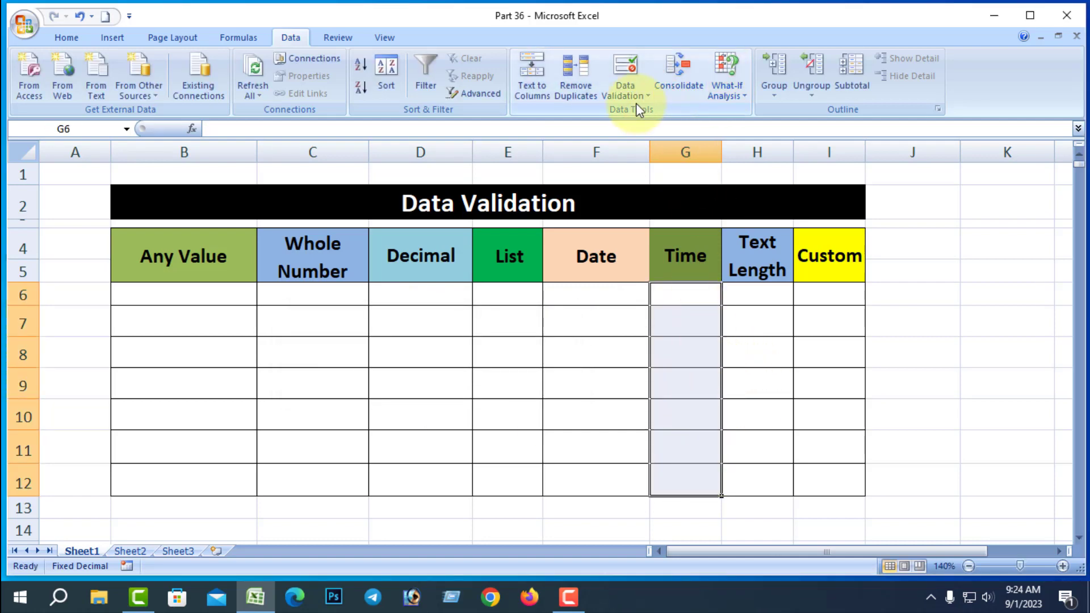
left_click(645, 90)
left_click(659, 110)
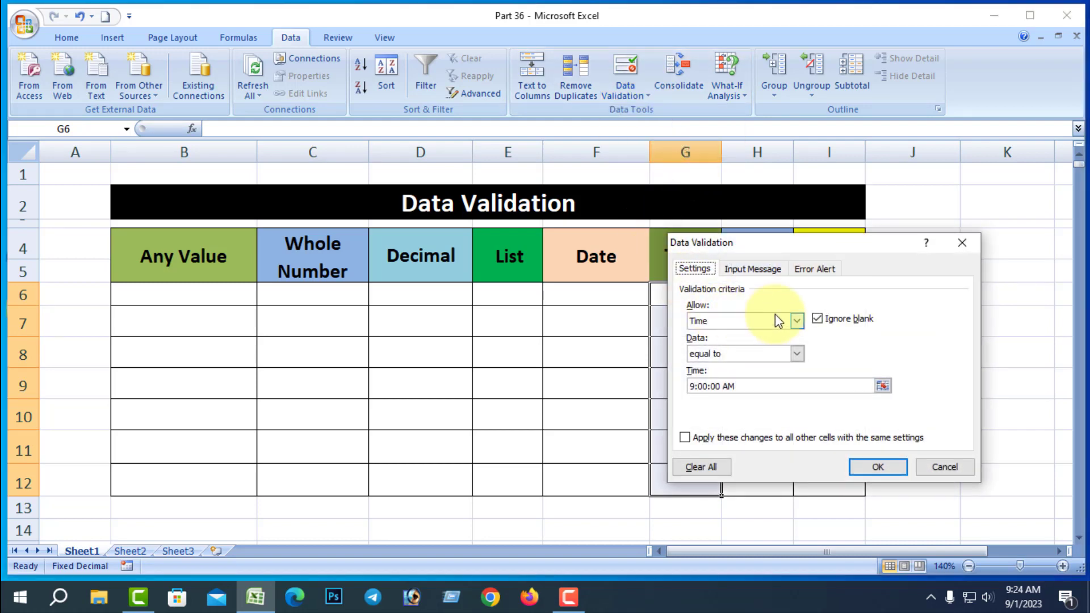
left_click(795, 356)
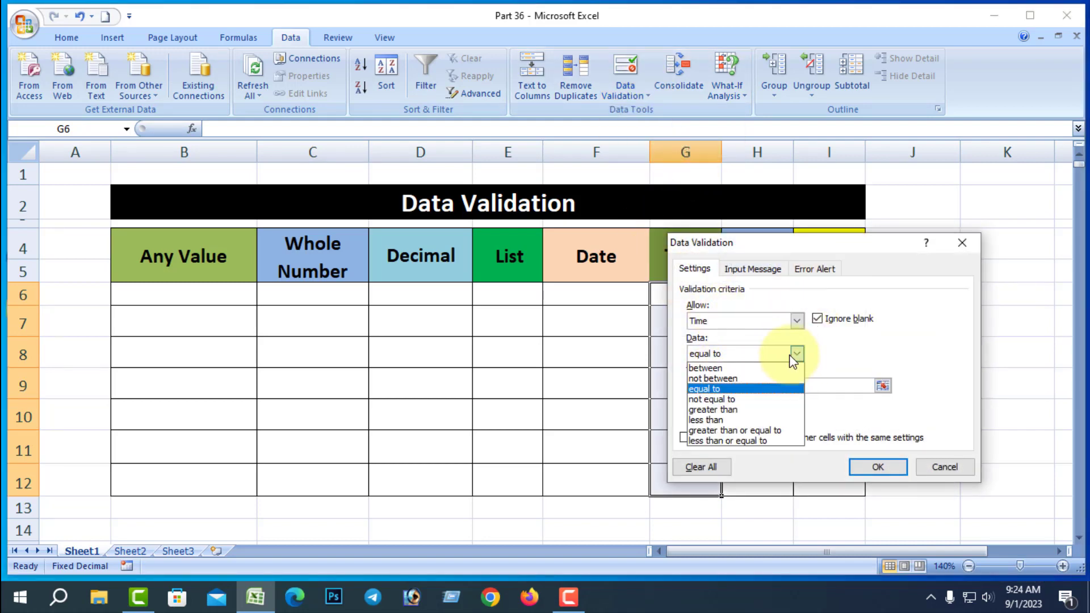
left_click(706, 399)
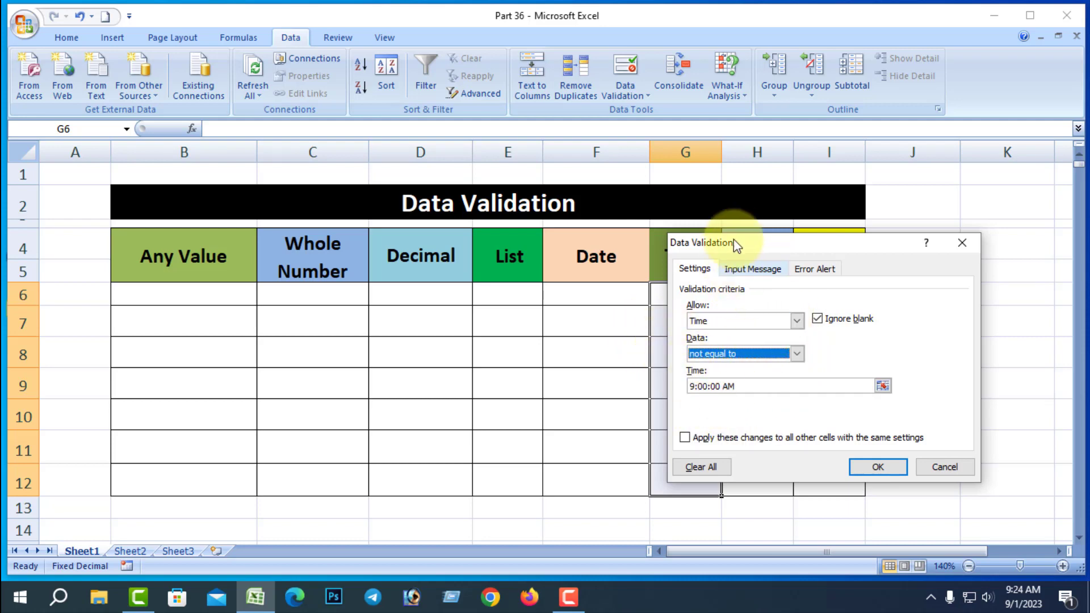
left_click_drag(752, 246, 344, 255)
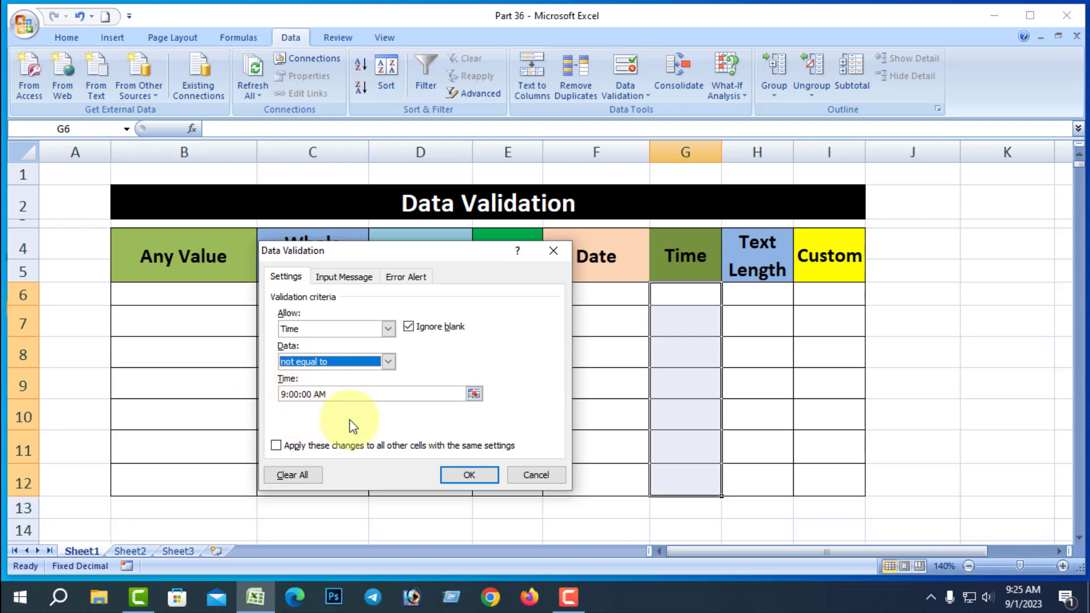
left_click(469, 475)
Enter 8:00 in G7 to test the not-equal-to time rule.
left_click(681, 322)
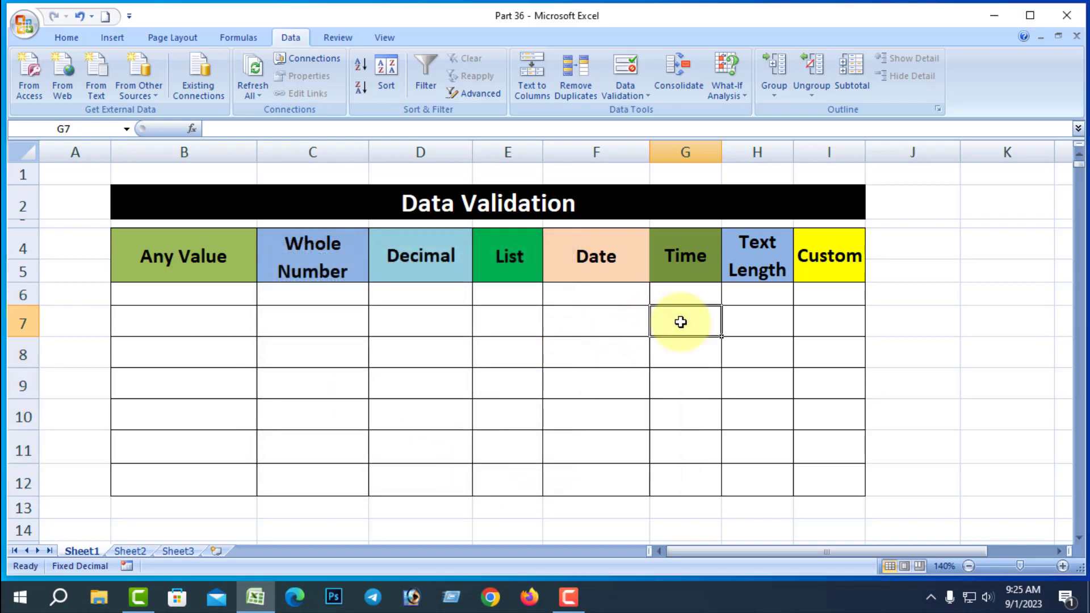
type("8")
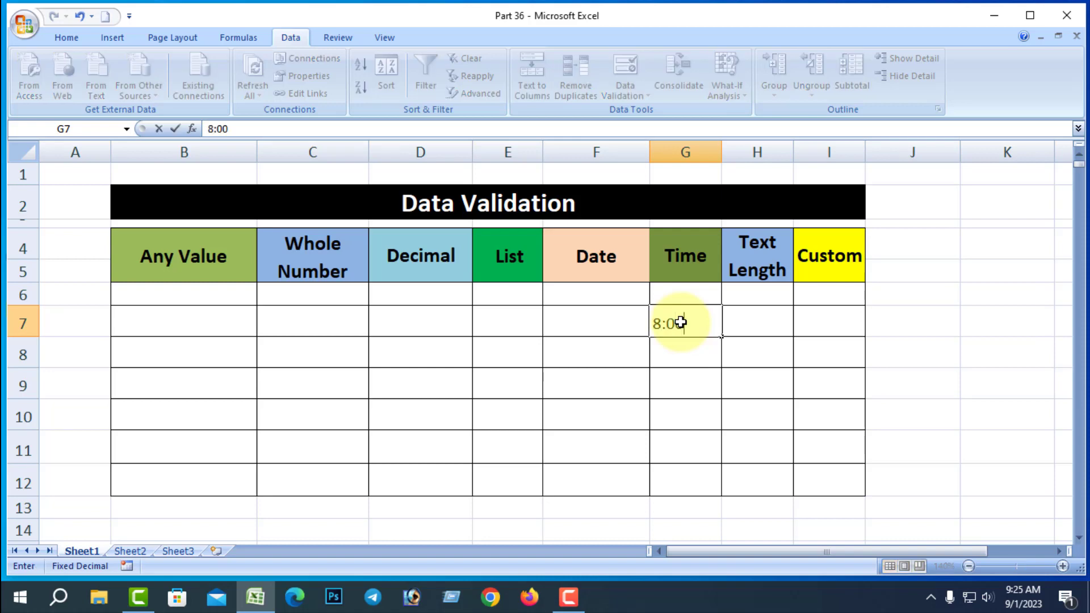
type(":00")
key("Return")
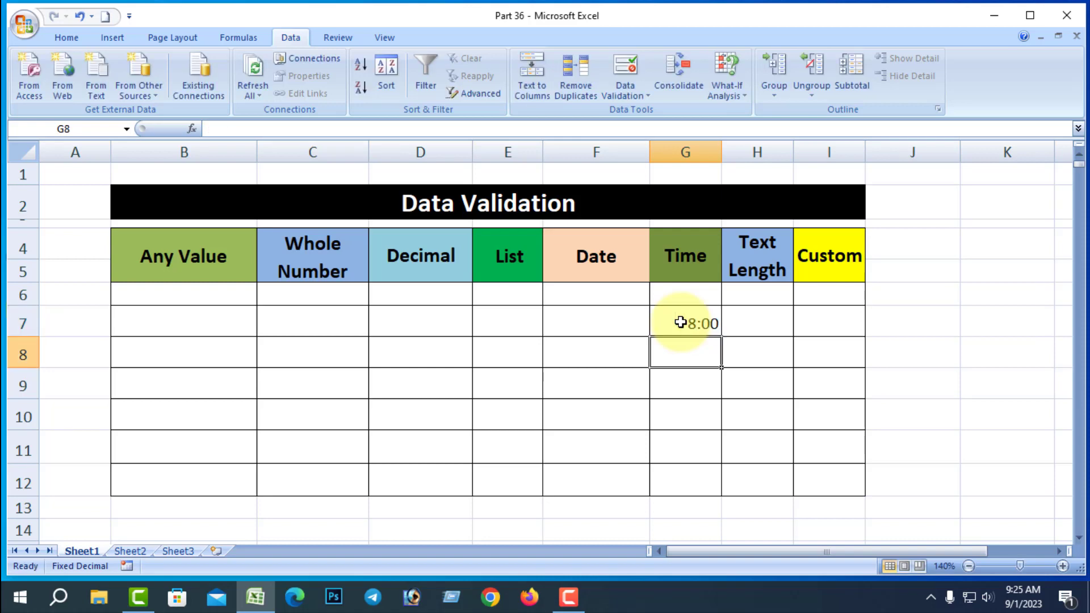
Try entering 9:00 in G8 against the not-equal-to rule, cancel that entry, and clear the test time from G7.
type("9:00")
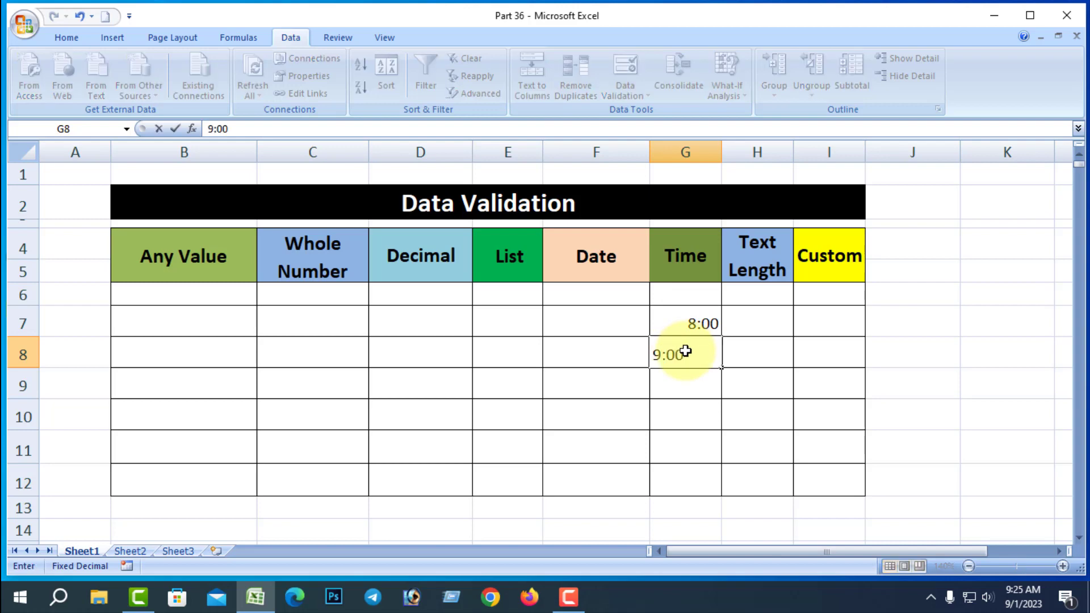
key("Return")
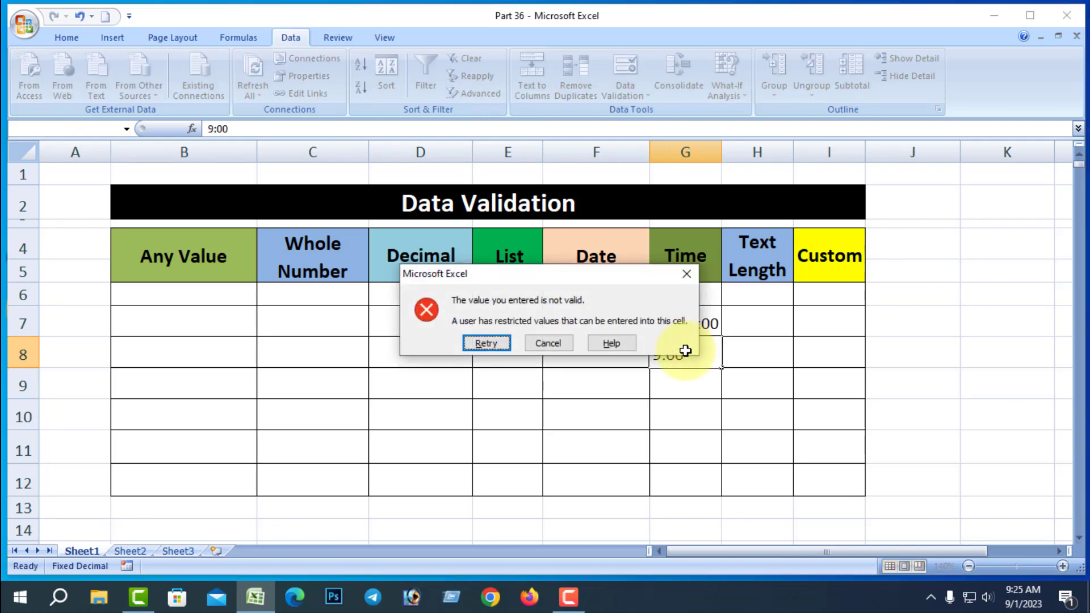
left_click(553, 342)
left_click(701, 324)
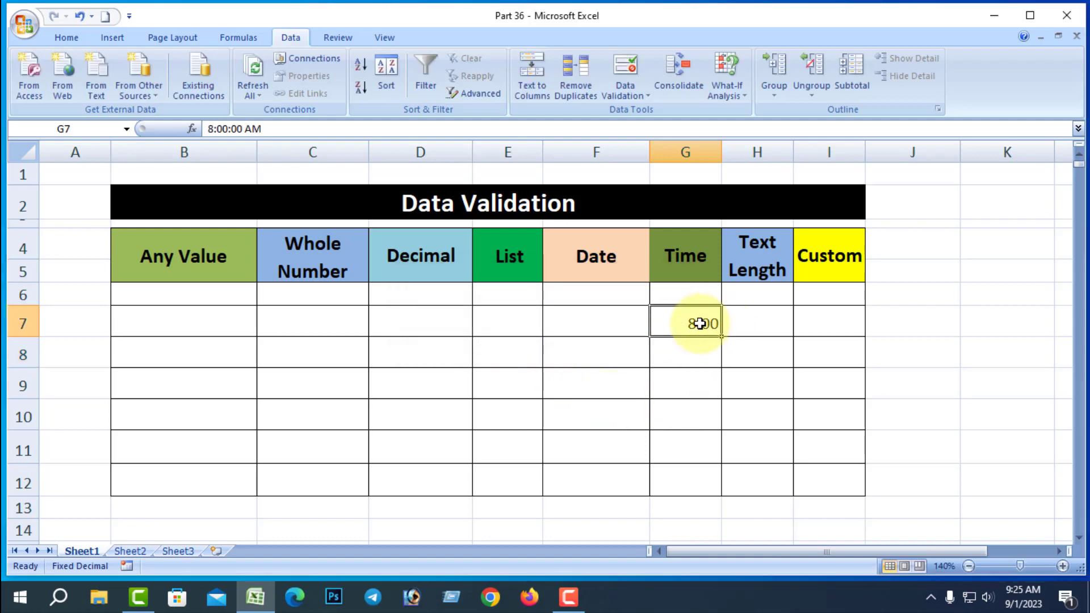
key("Delete")
Change the time validation condition for G6:G12 to "greater than" and apply it.
left_click_drag(689, 297, 696, 482)
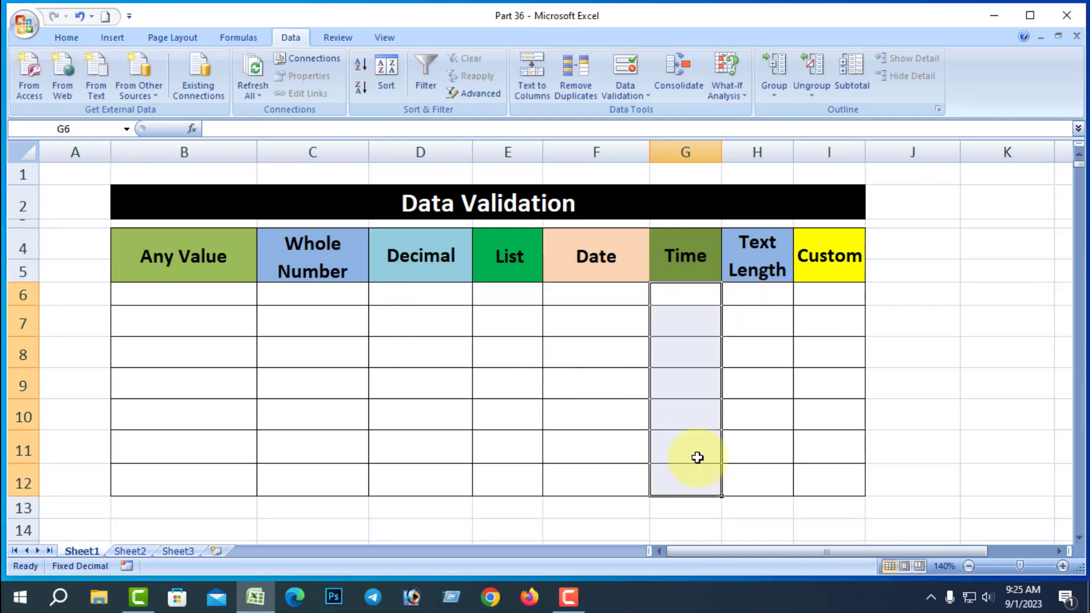
left_click(647, 93)
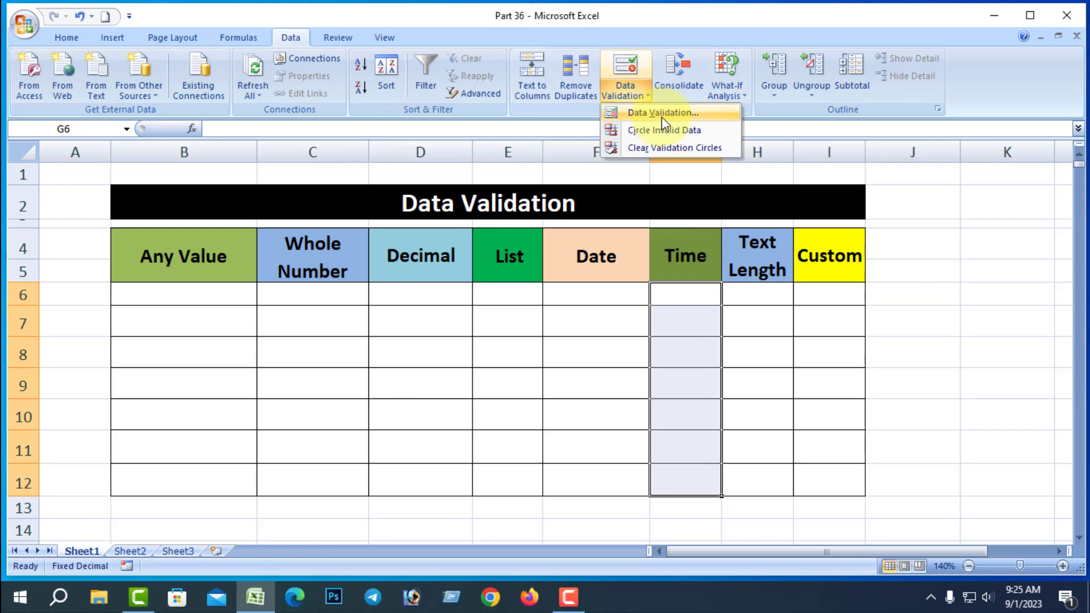
left_click(662, 117)
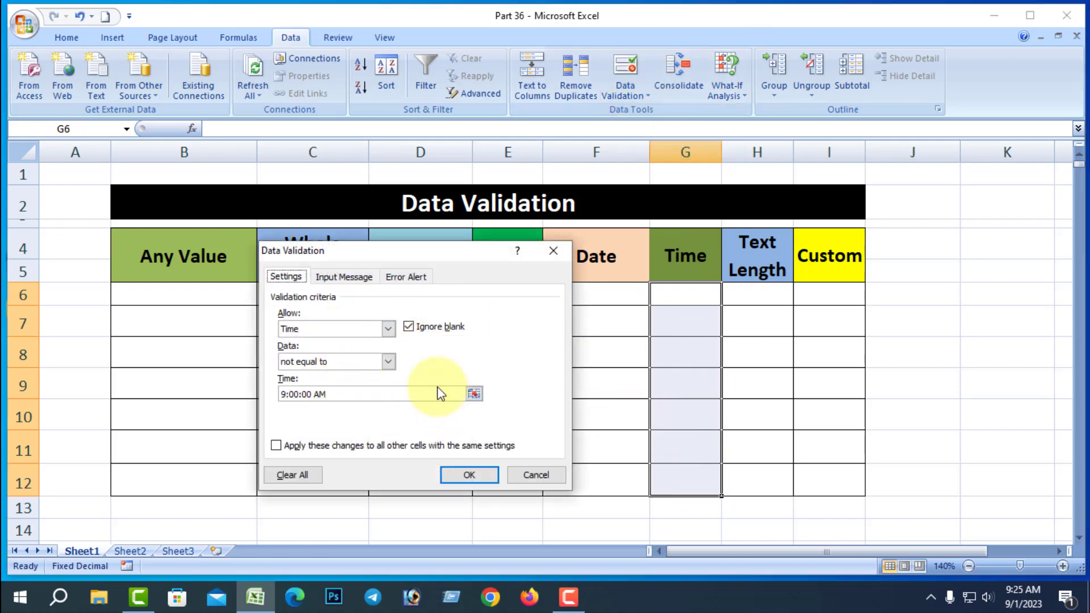
left_click(389, 362)
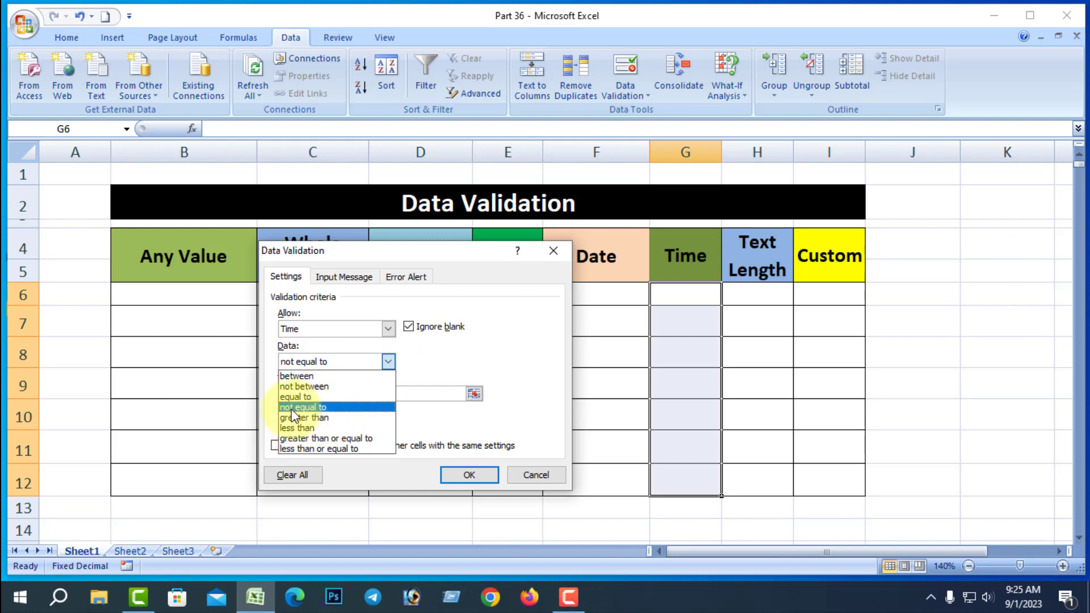
left_click(325, 418)
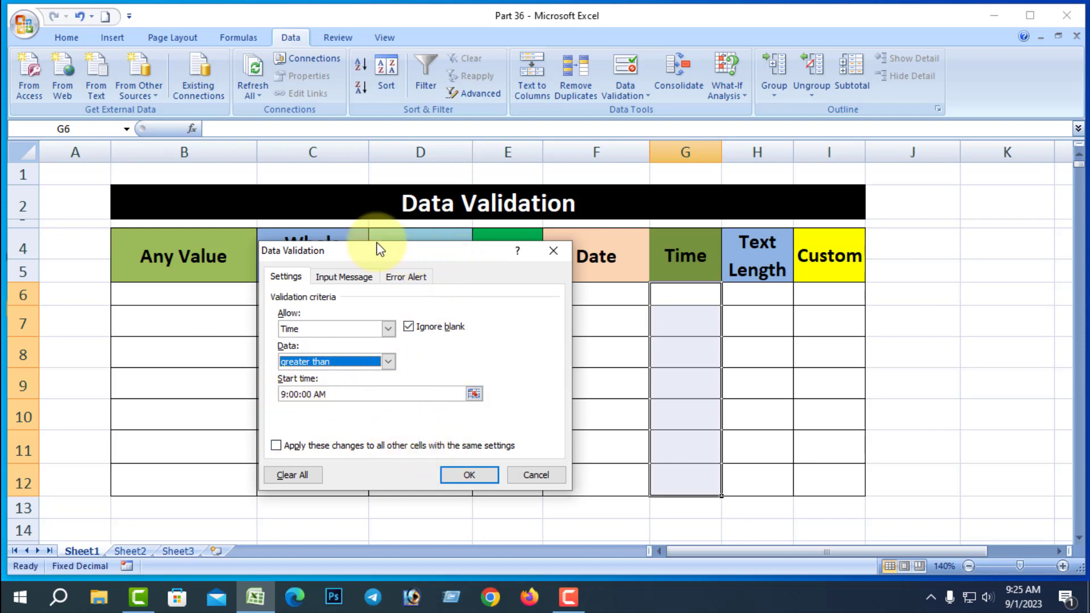
left_click_drag(376, 242, 290, 216)
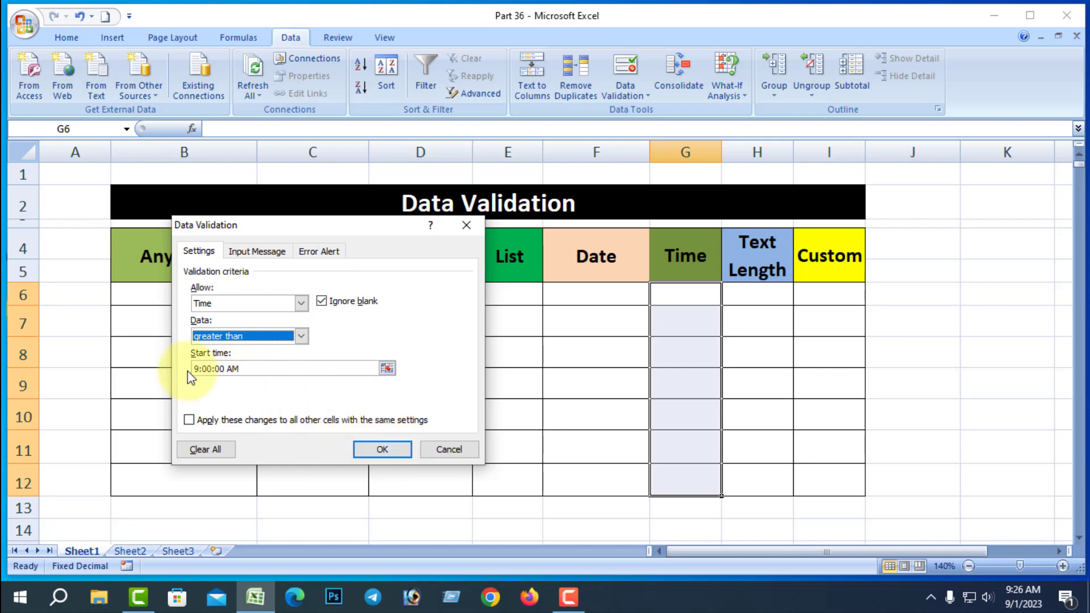
left_click(382, 451)
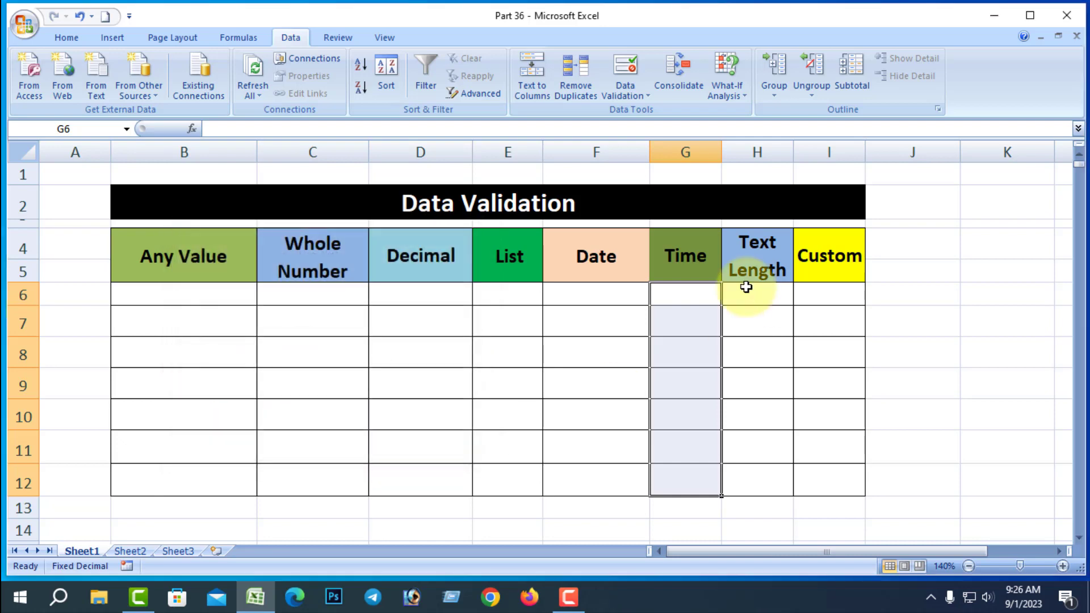
Test the greater-than rule in G6 by trying 8:00, then retrying with the entry changed to 10:00.
left_click(685, 298)
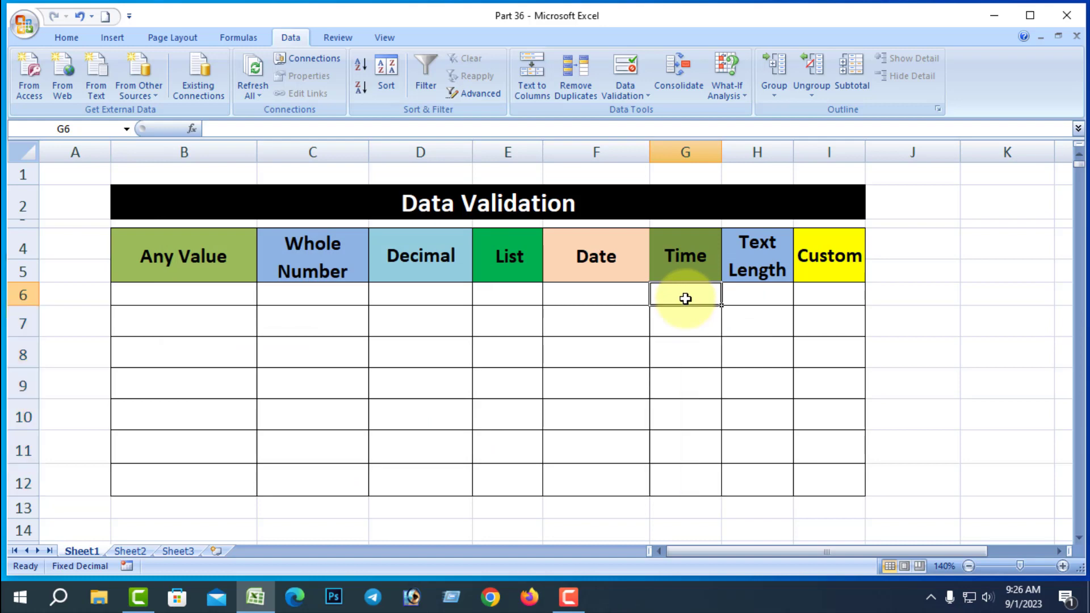
type("8:00")
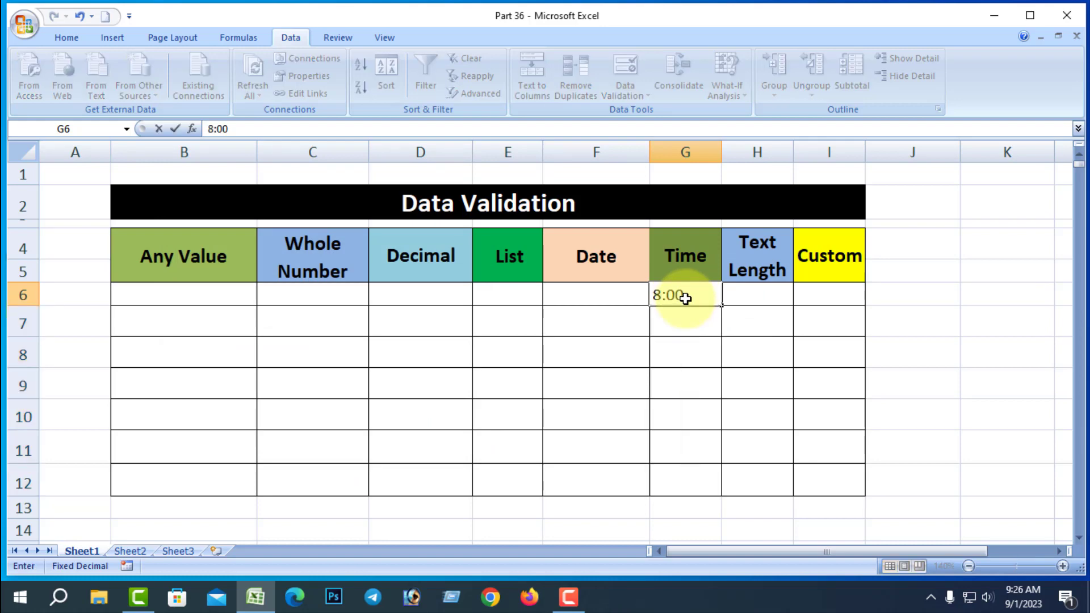
key("Return")
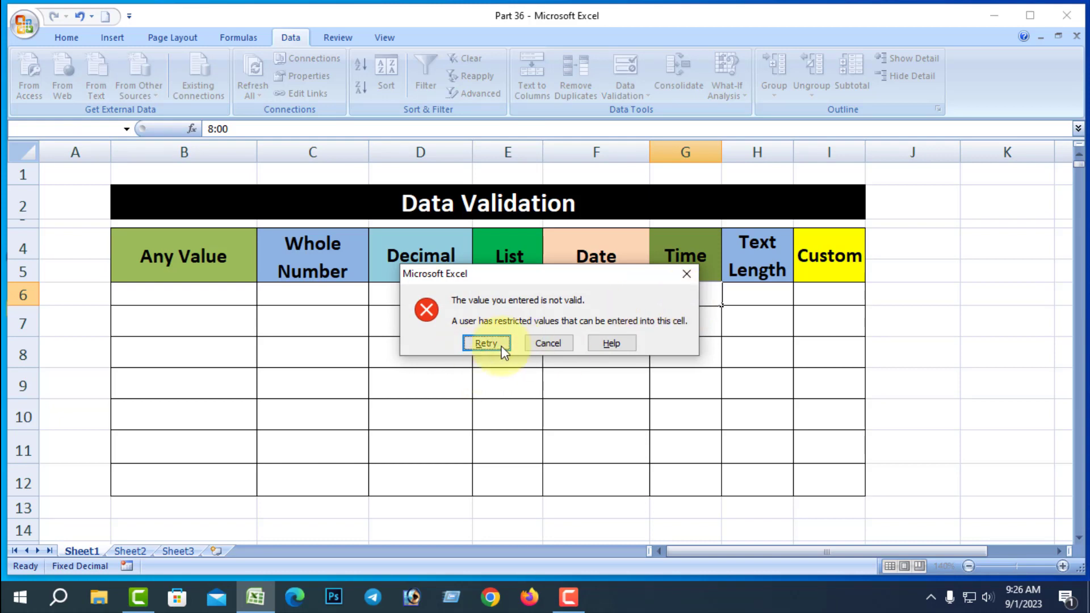
left_click(487, 343)
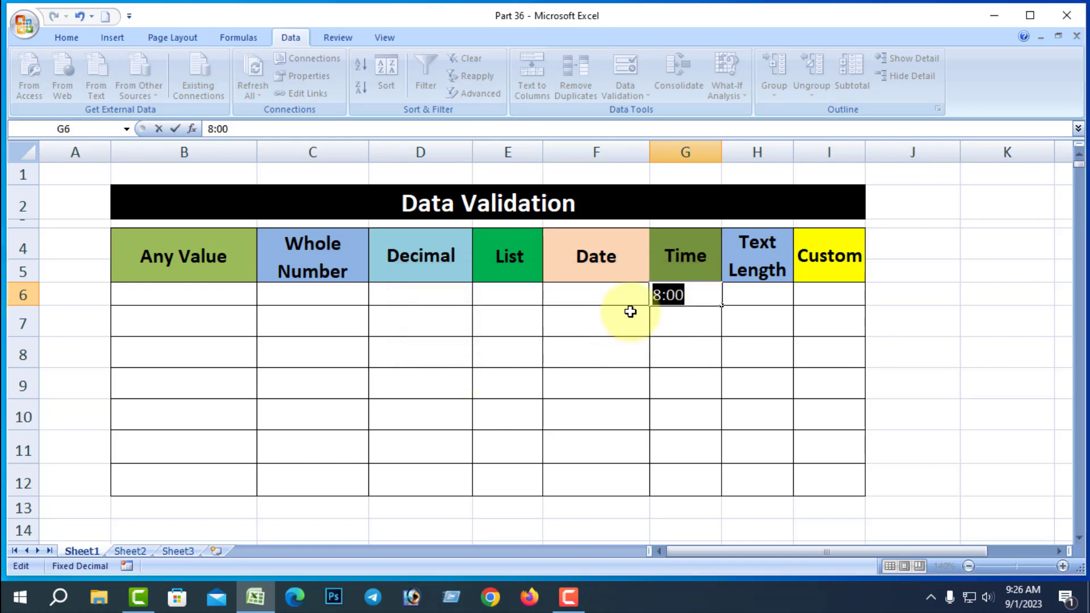
left_click(657, 297)
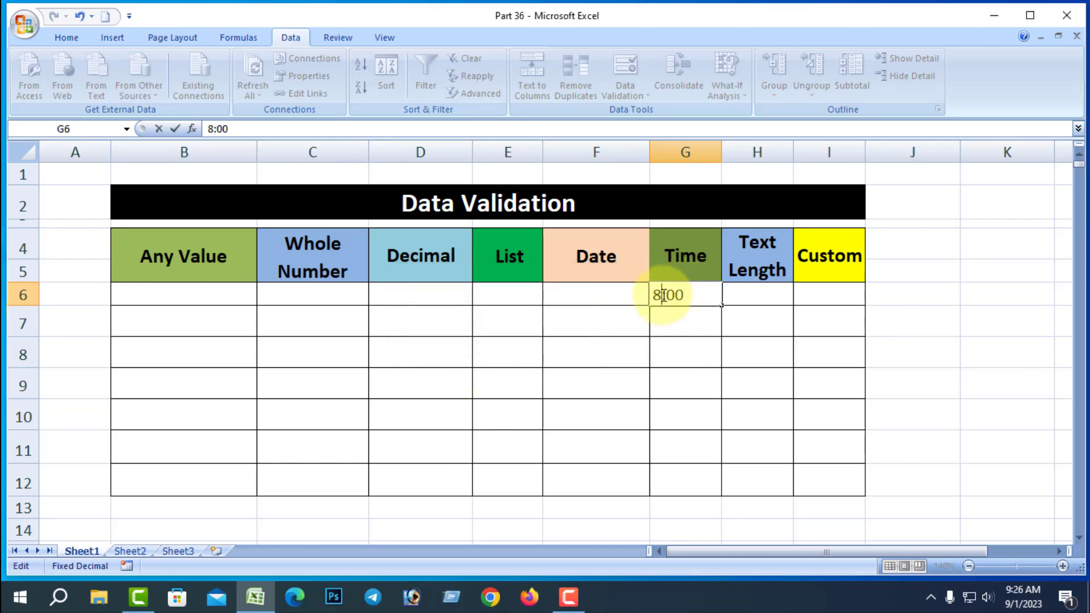
key("Delete")
type("10")
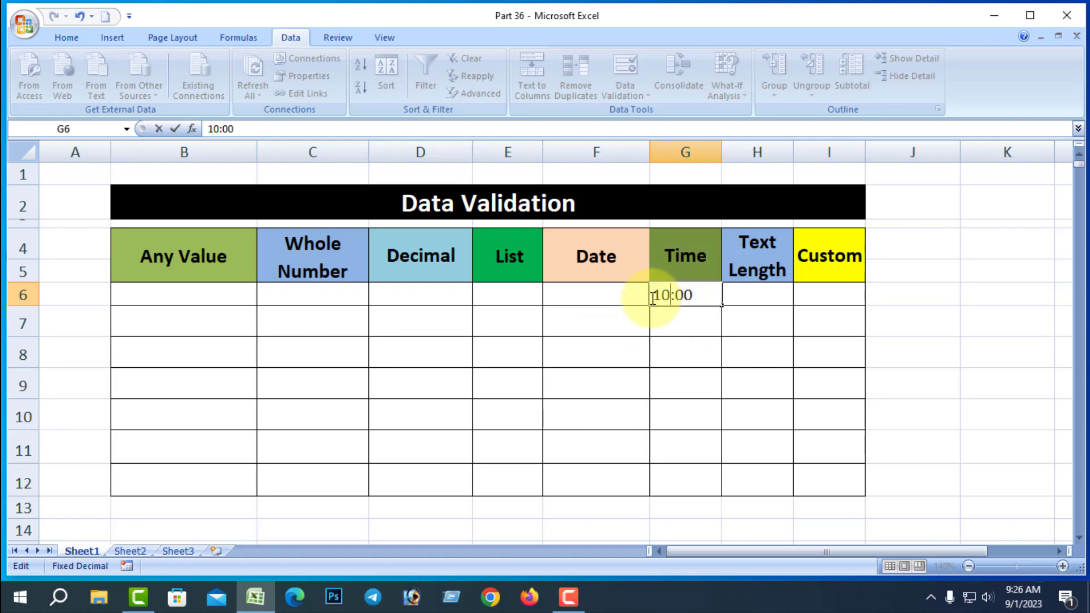
key("Return")
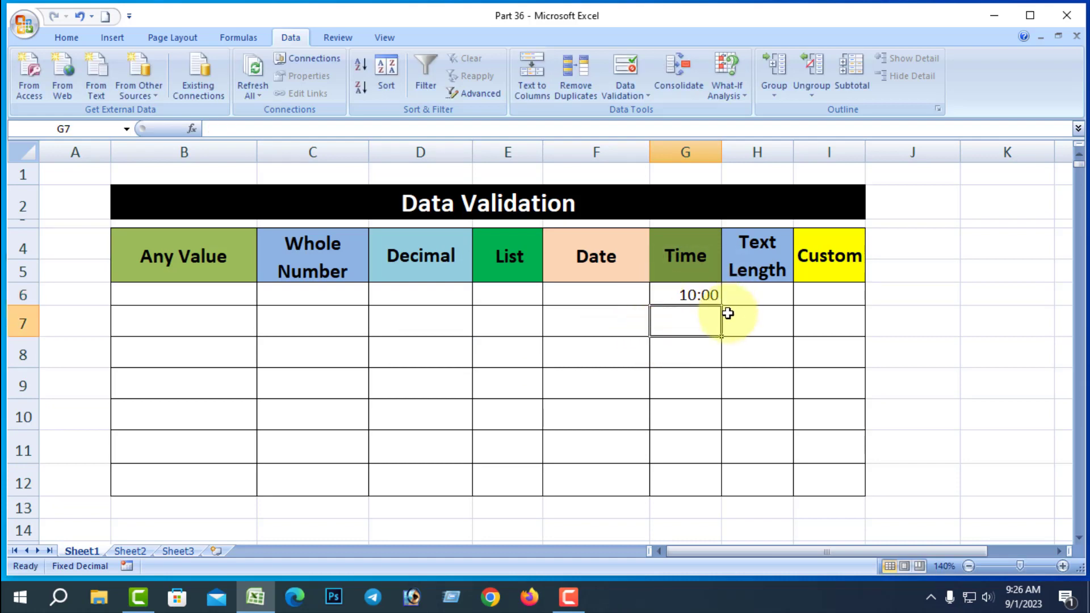
Clear the test time from G6 after the greater-than check.
left_click(700, 294)
key("BackSpace")
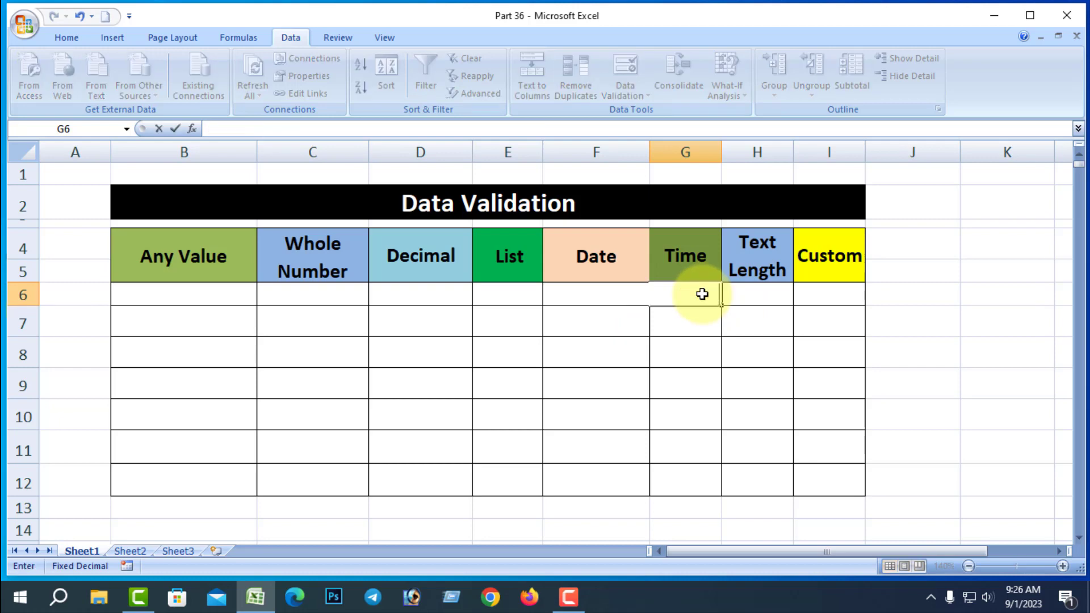
left_click(692, 314)
Change the time validation condition for G6:G12 to "less than" and apply it.
left_click_drag(696, 291, 711, 475)
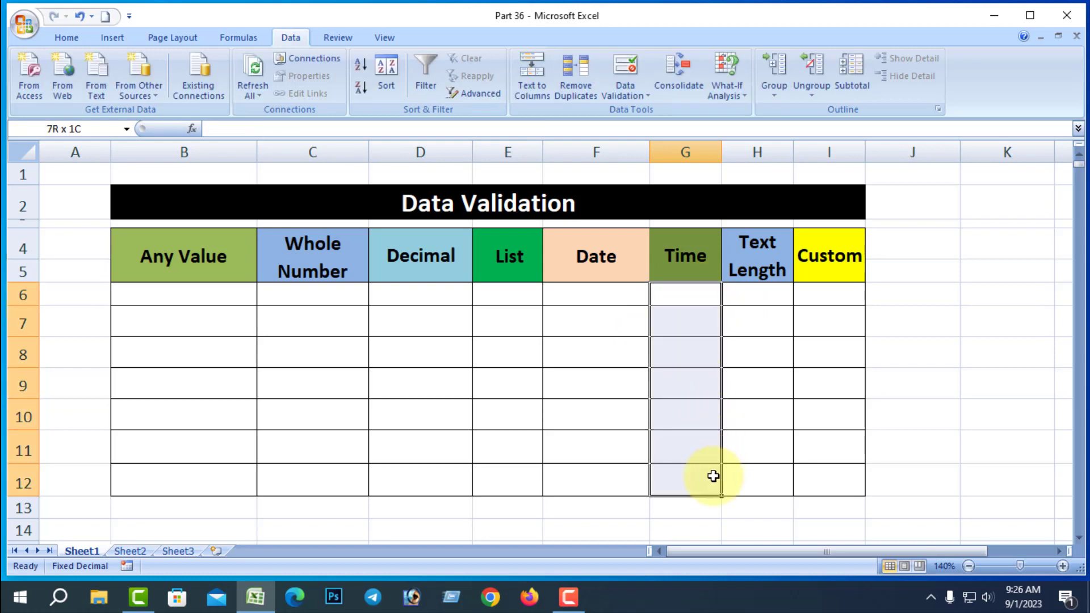
left_click(626, 92)
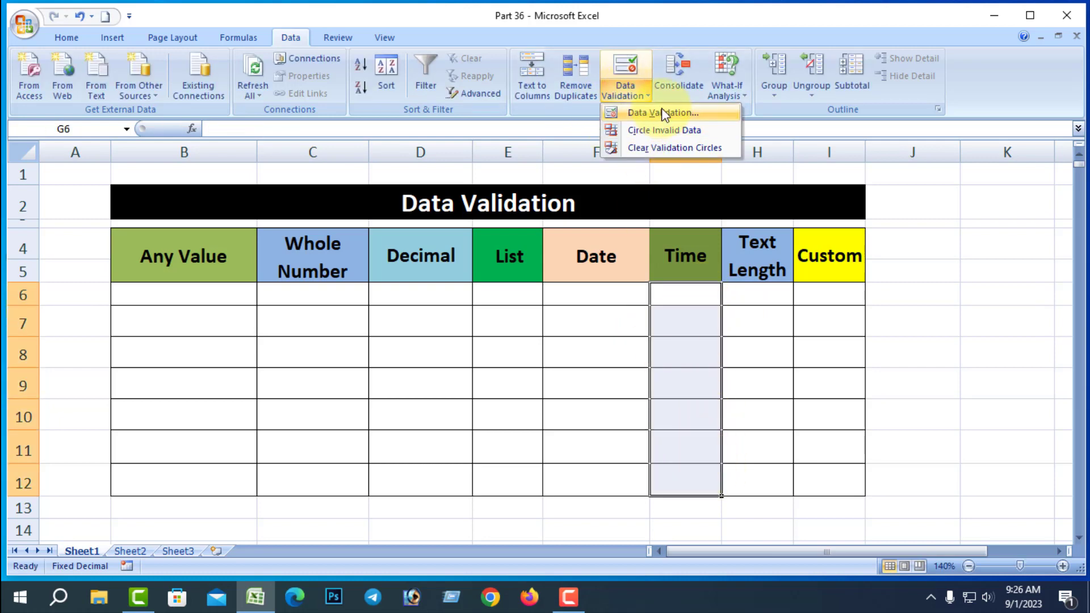
left_click(642, 112)
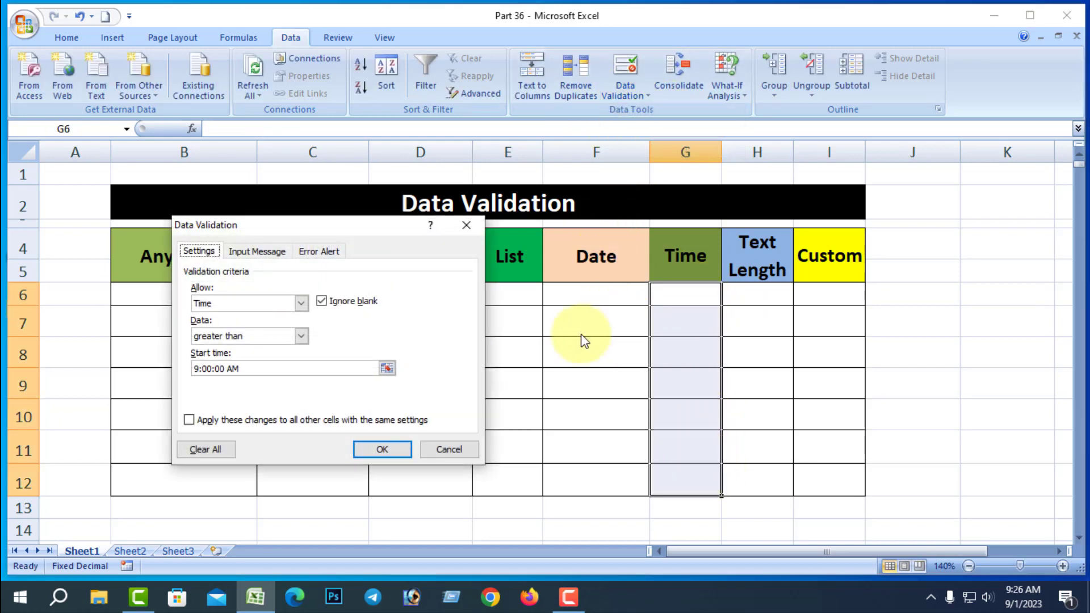
left_click(302, 336)
left_click(217, 402)
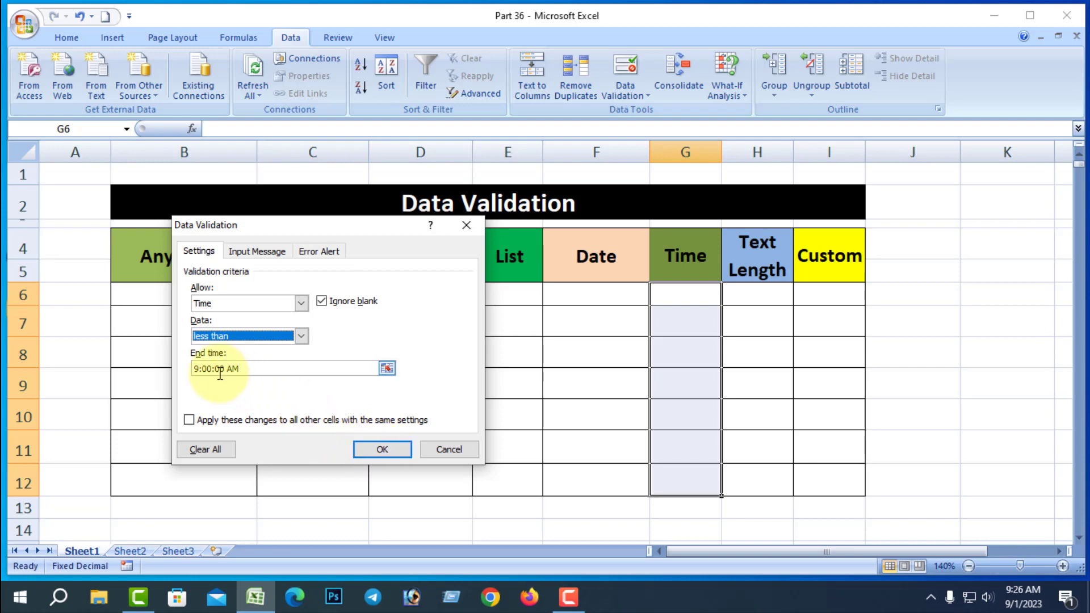
left_click(389, 450)
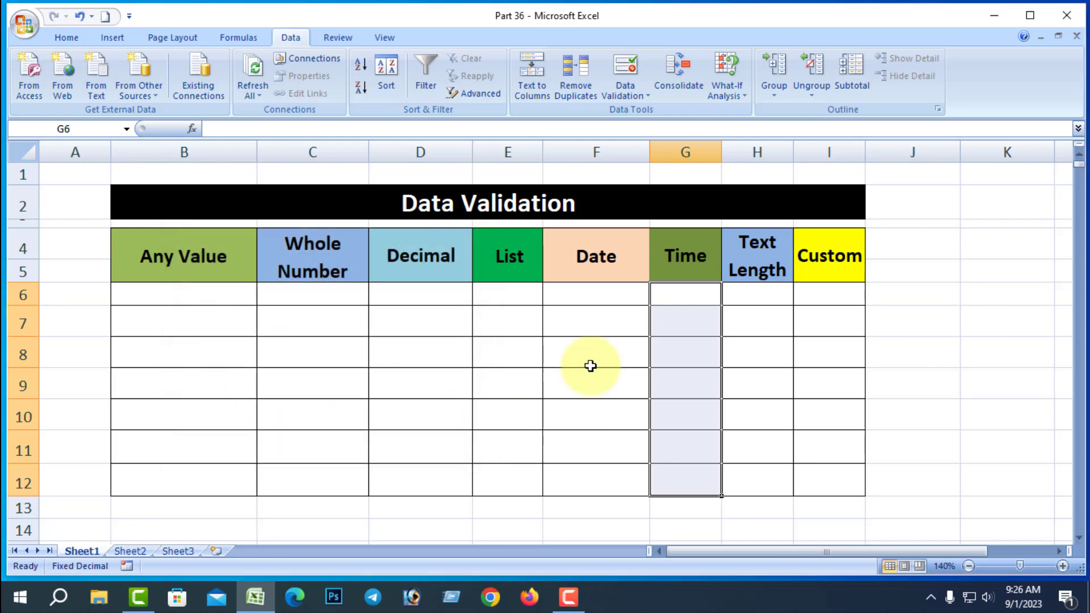
Test the less-than rule by entering 8:00 in G7 and trying 9:00 in G8, cancelling the second entry.
left_click(682, 322)
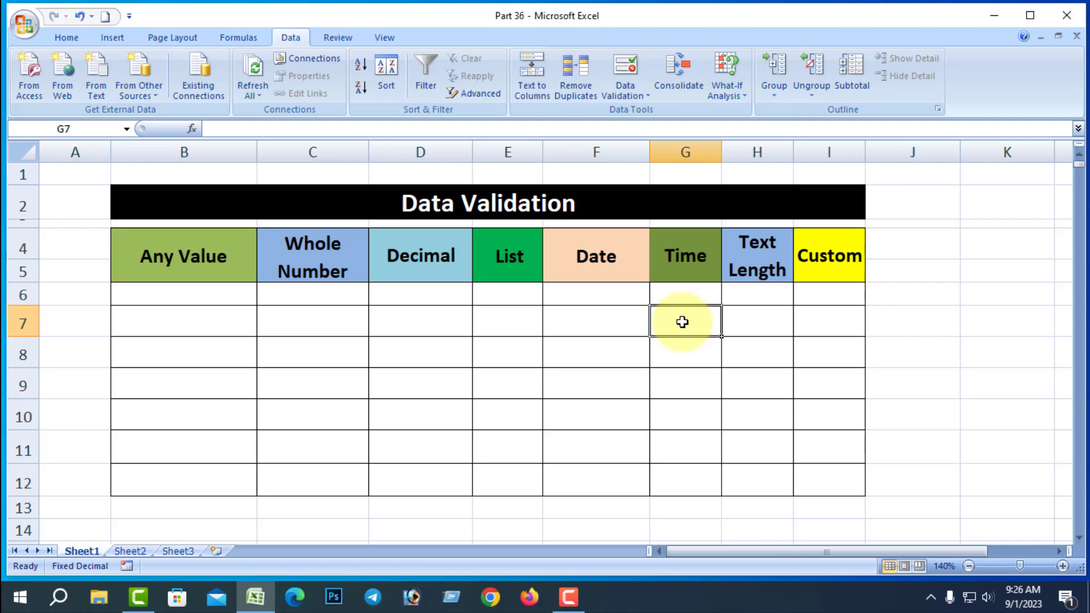
type("8:00")
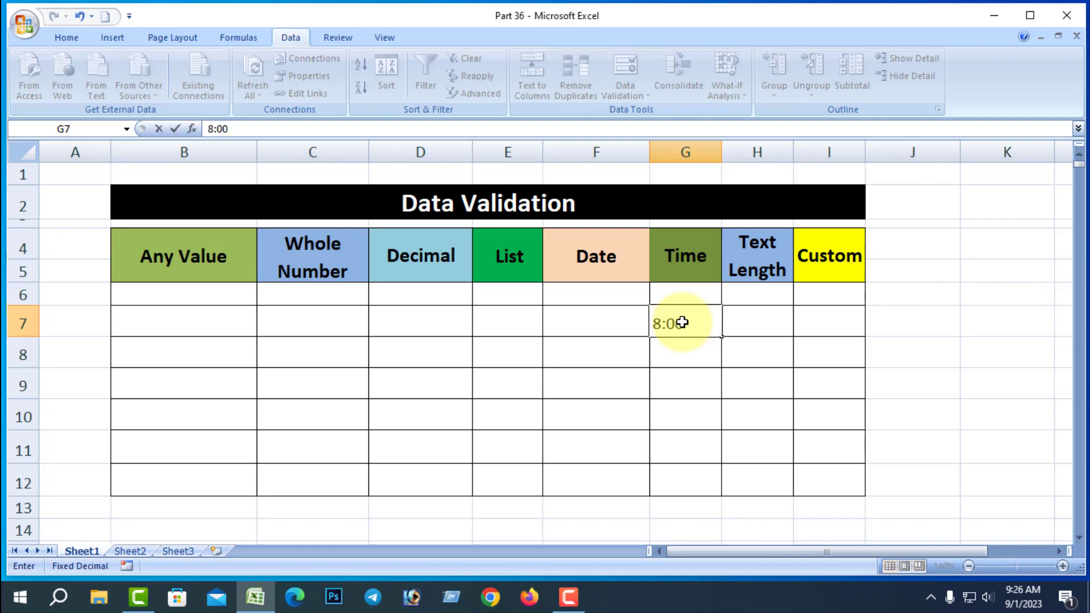
key("Return")
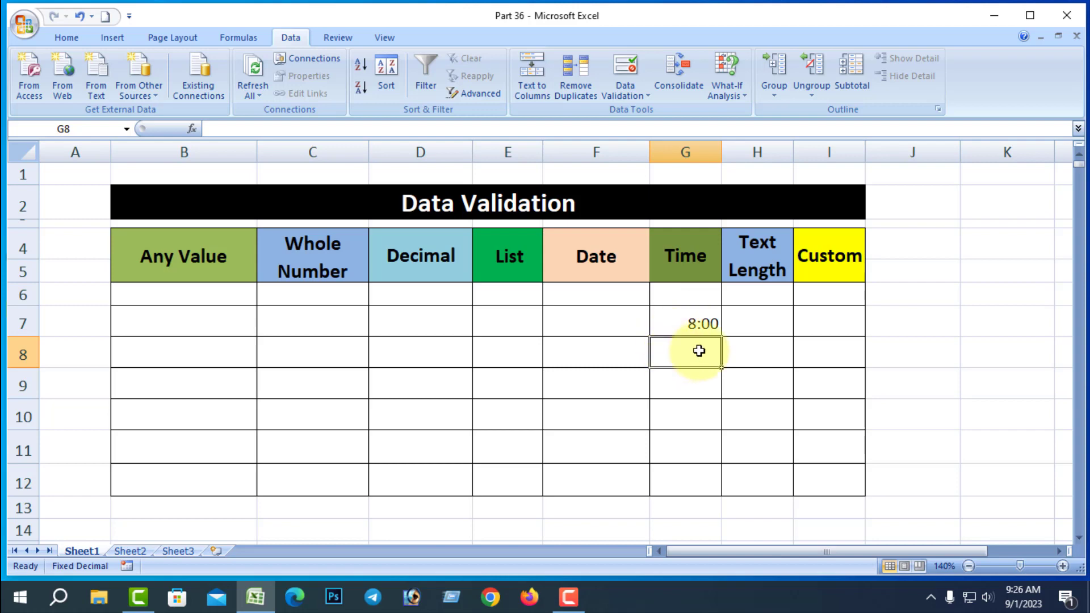
type("9:00")
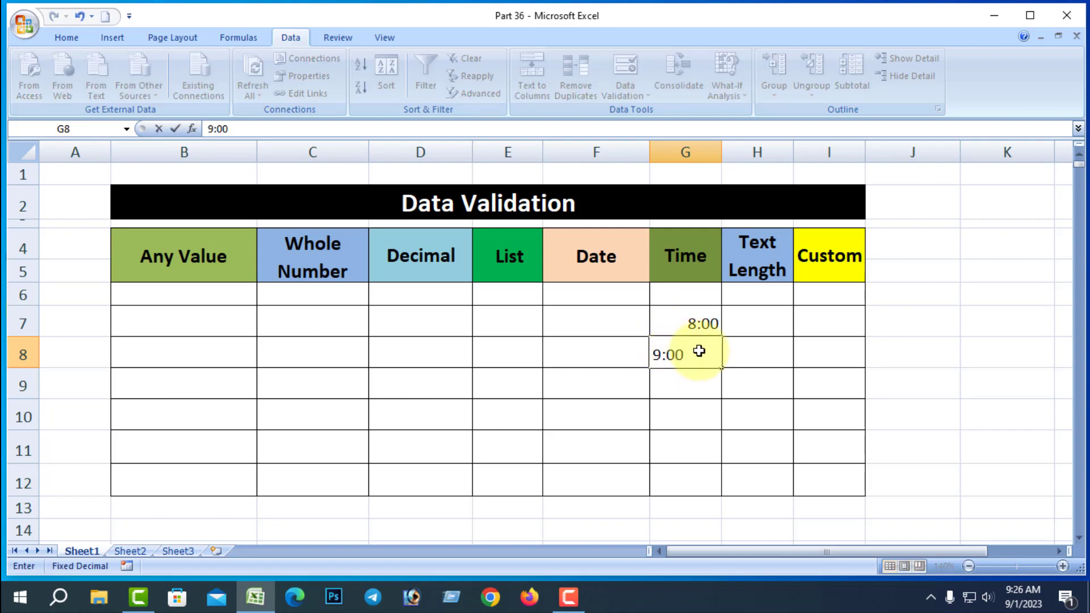
key("Return")
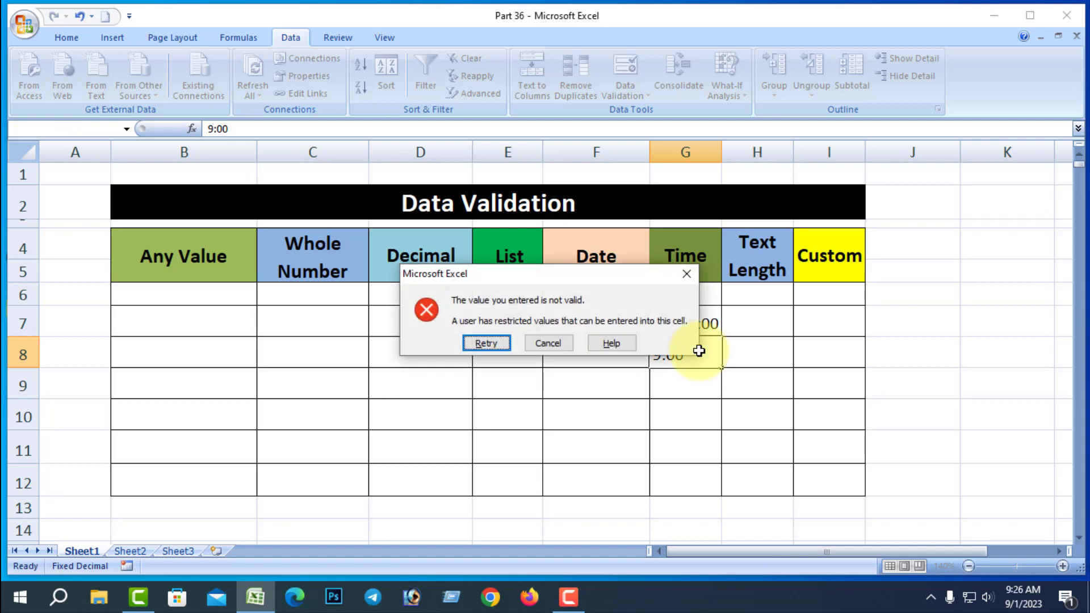
left_click(549, 343)
Clear the test time from G7 after the less-than check.
left_click(694, 316)
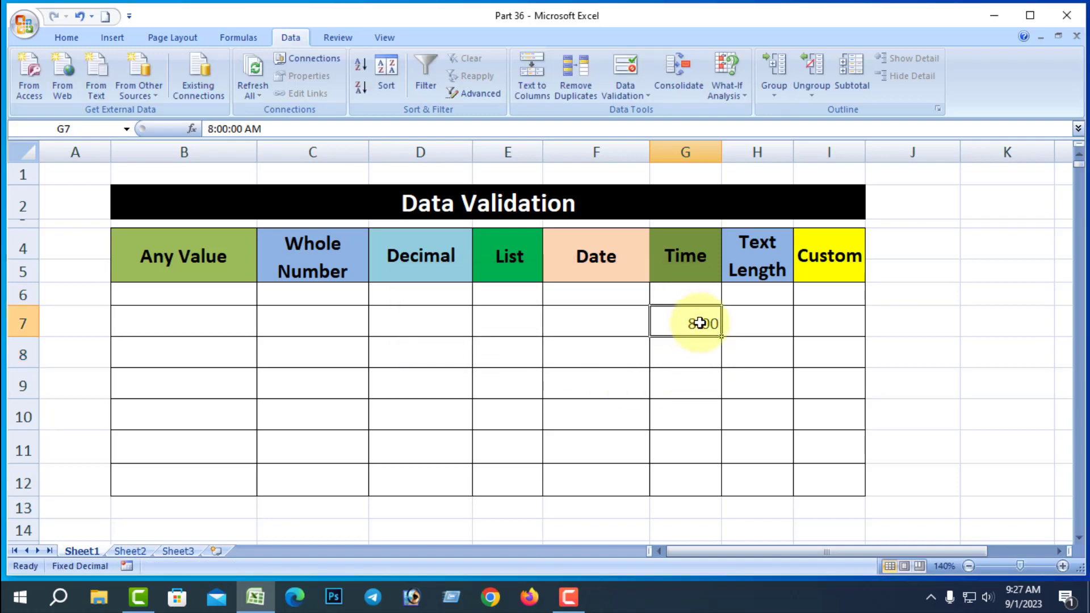
key("BackSpace")
left_click(689, 293)
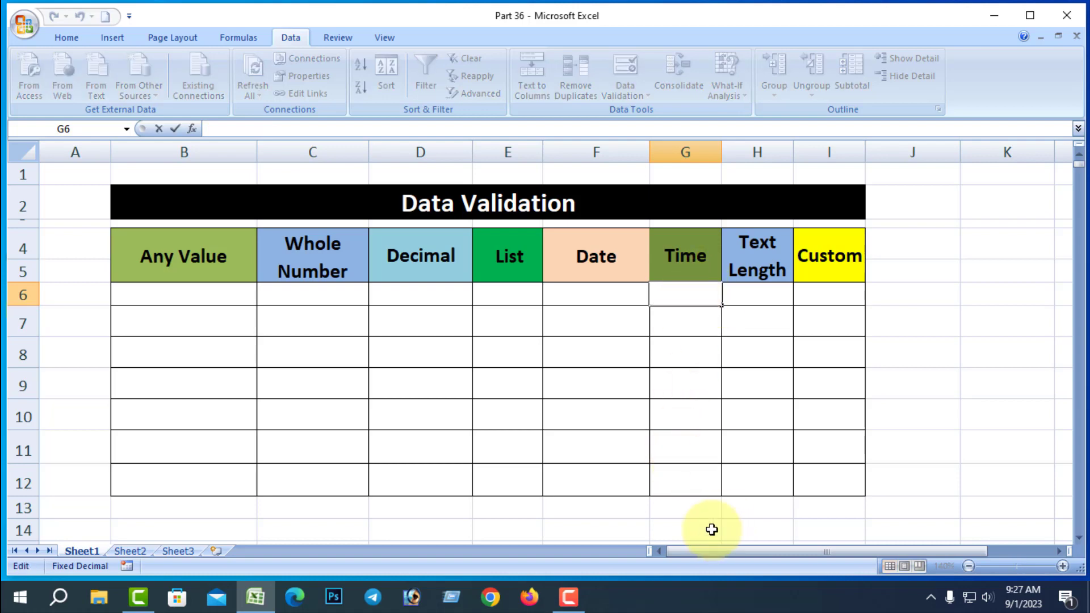
Change the time validation condition for G6:G12 to "greater than or equal to" and apply it.
left_click_drag(684, 480, 688, 293)
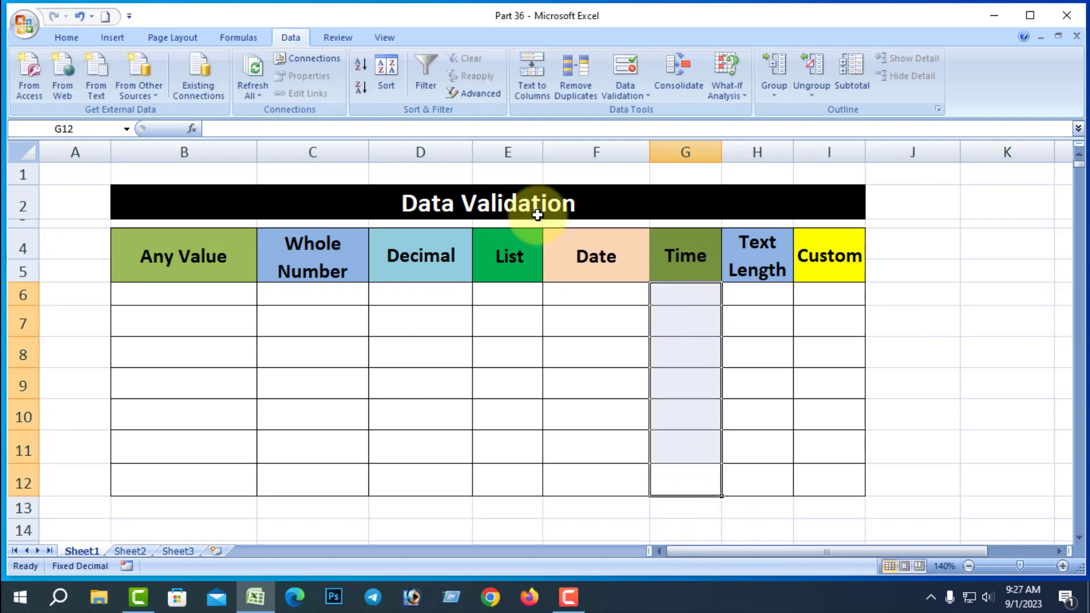
left_click(649, 96)
left_click(650, 114)
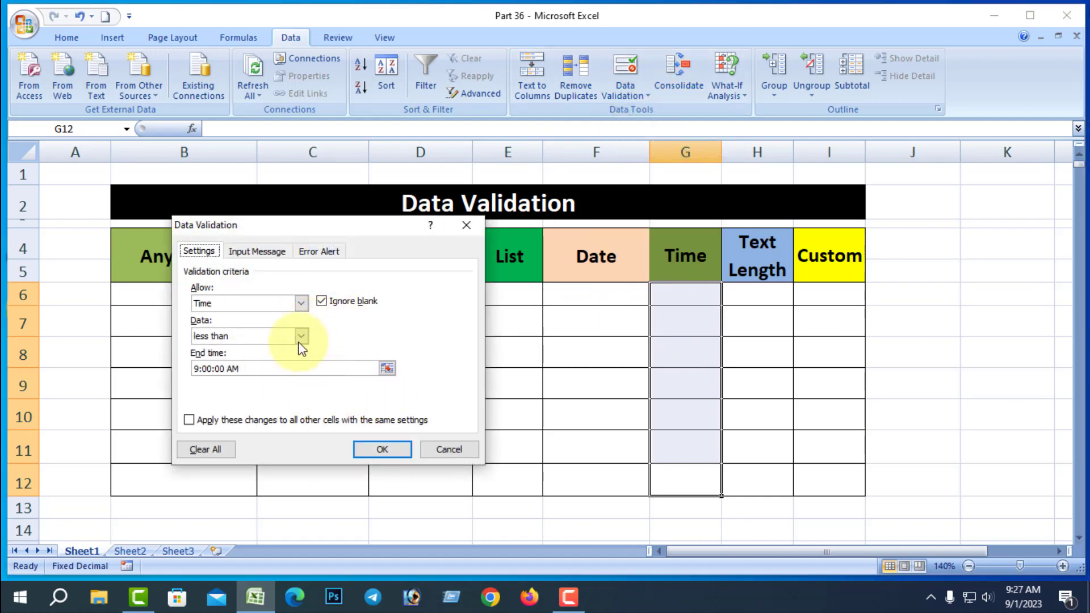
left_click(300, 336)
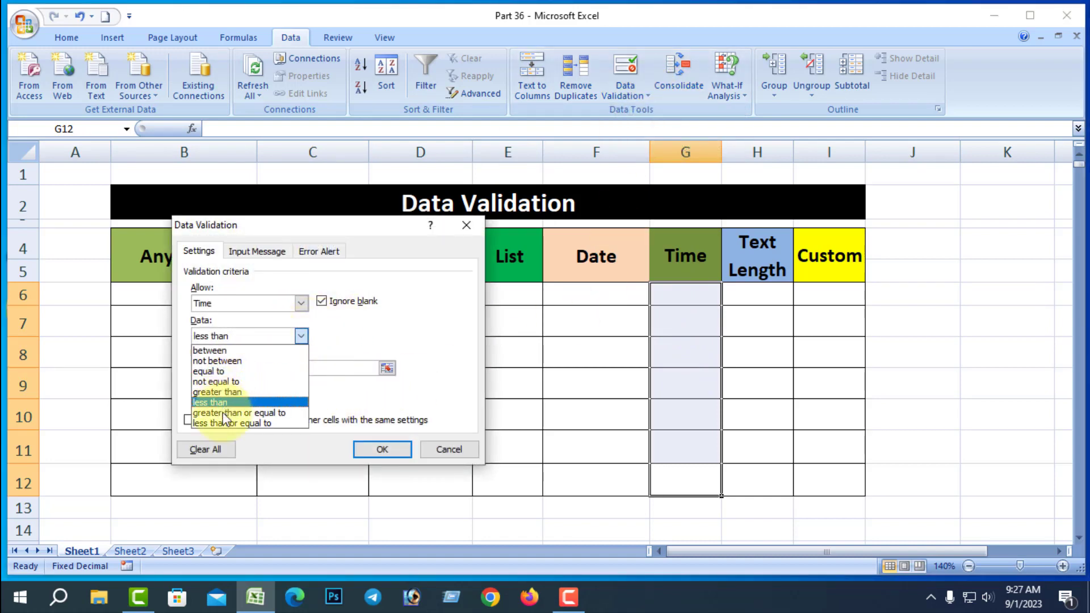
left_click(268, 413)
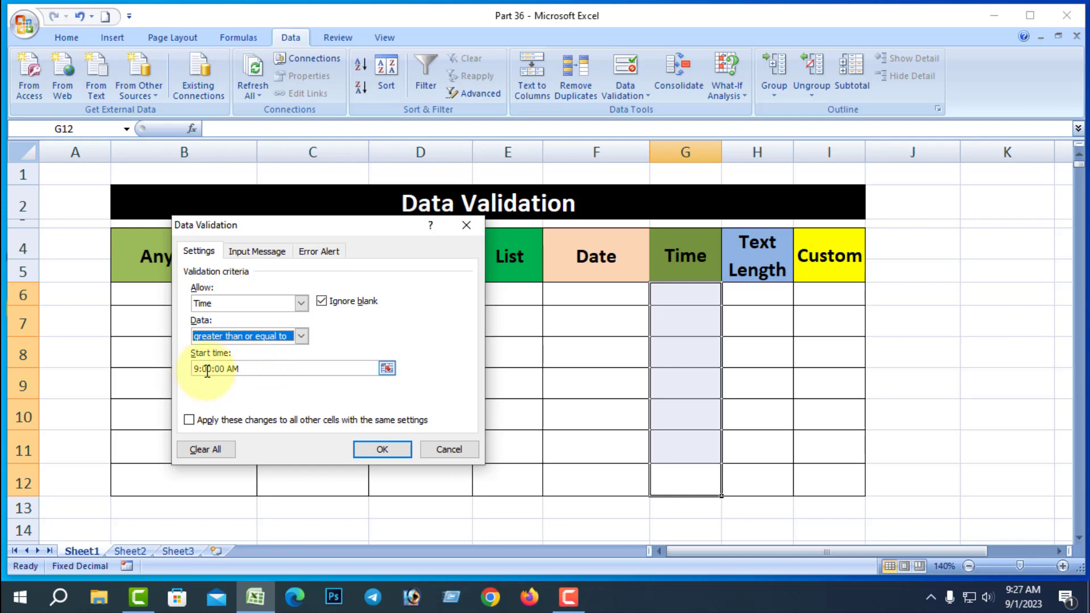
left_click(383, 449)
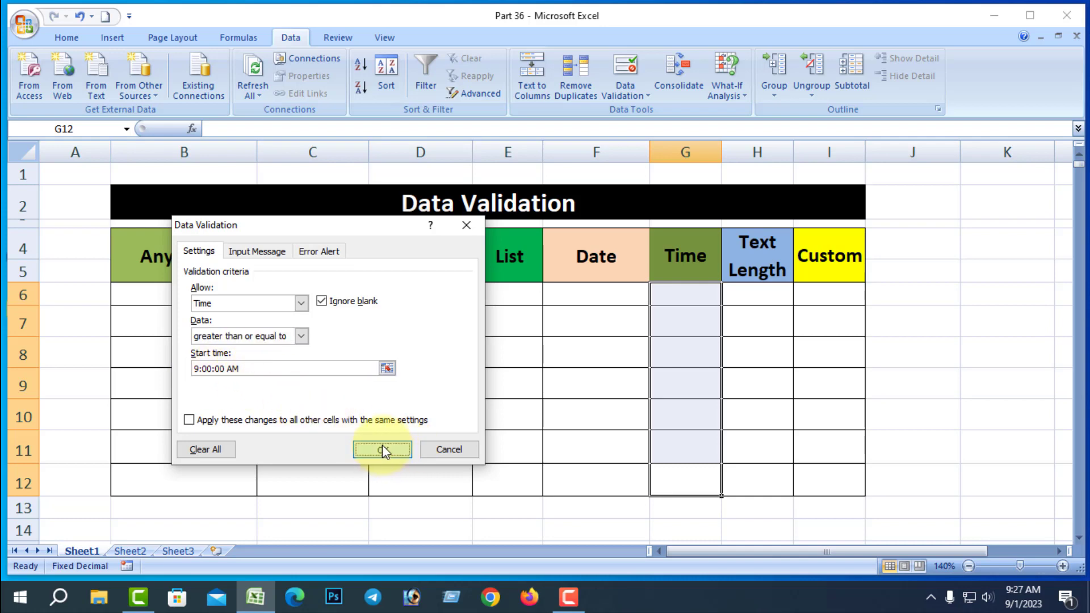
Test the greater-than-or-equal-to rule by entering 9:00 in G7 and 10:00 in G8.
left_click(679, 324)
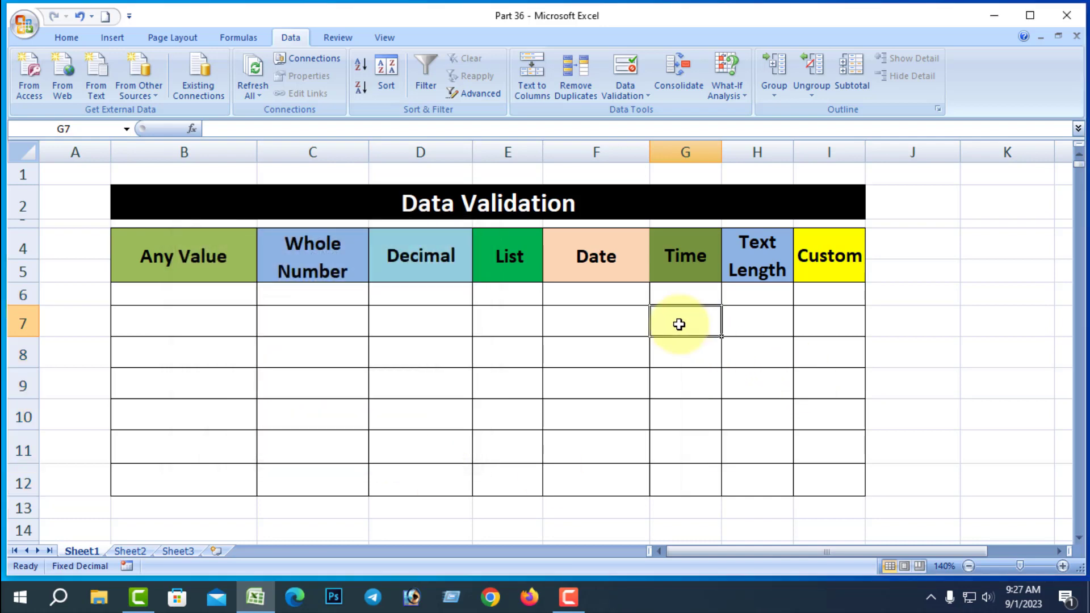
type("9:00")
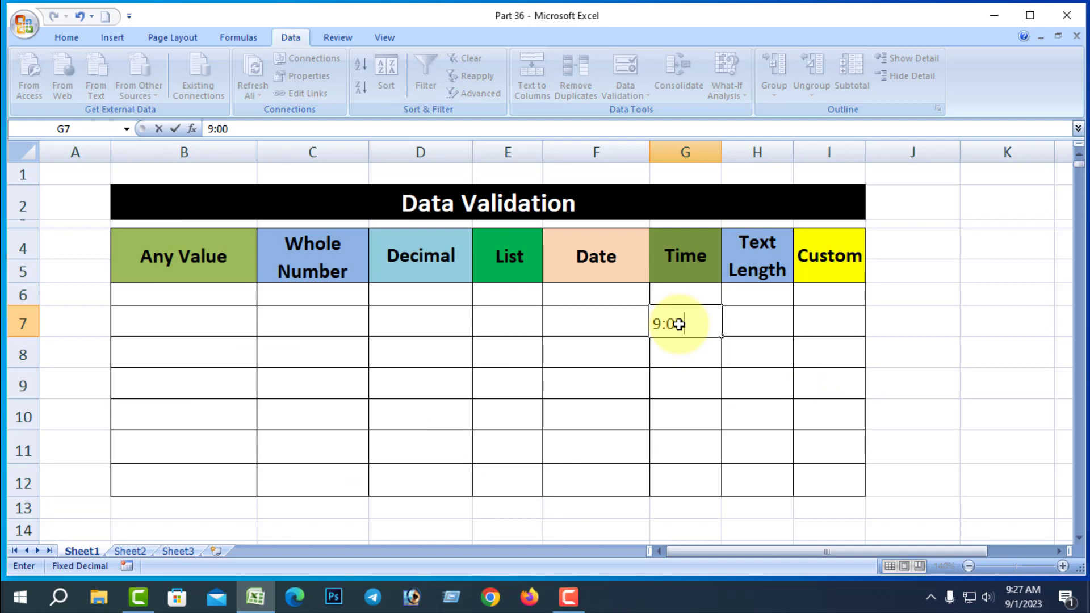
key("Return")
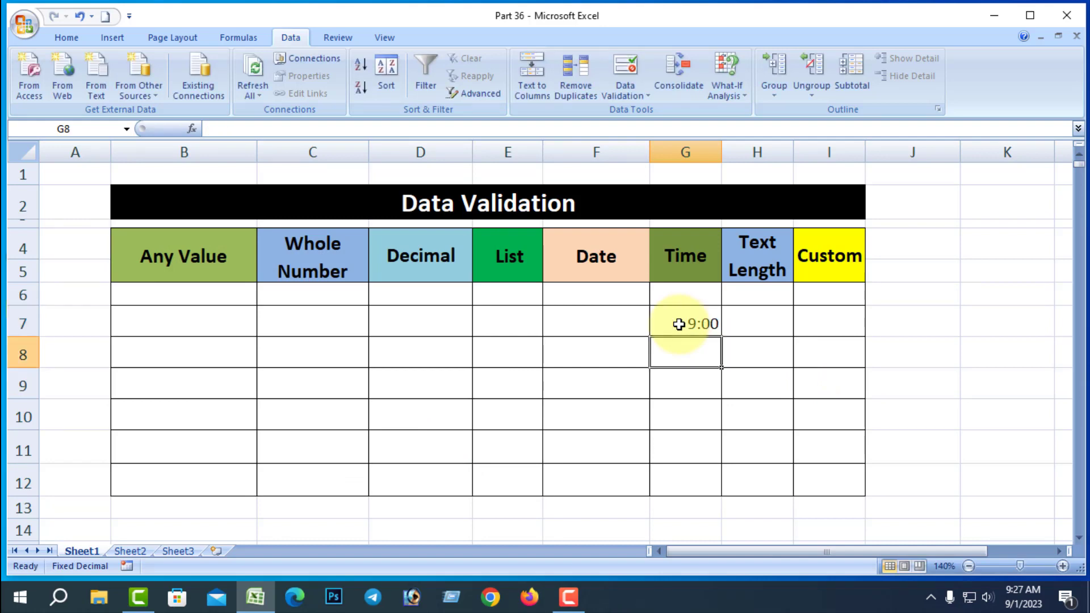
type("10")
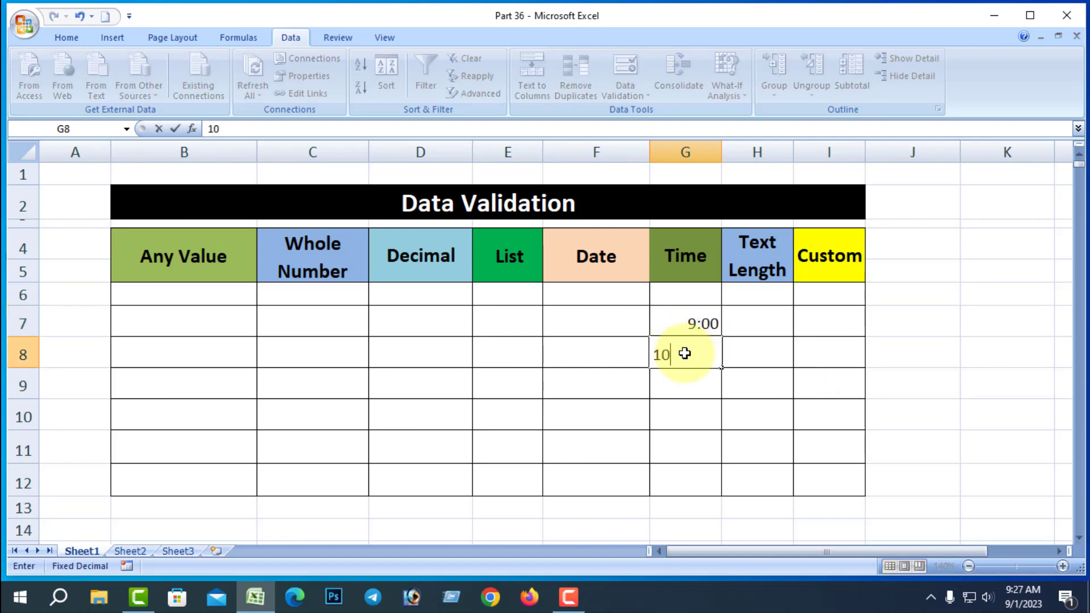
type(":00")
key("Return")
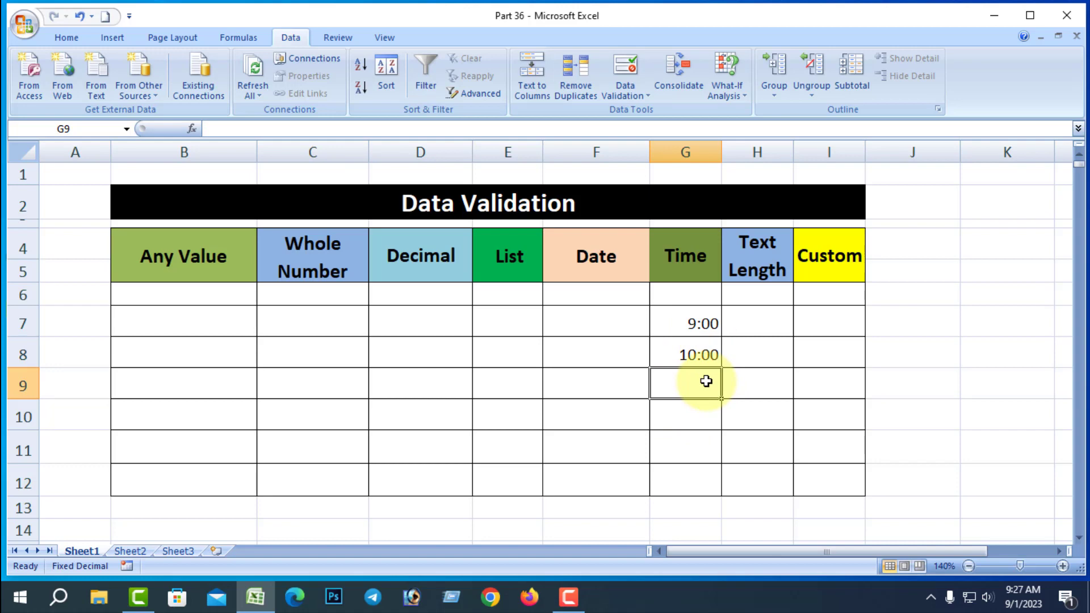
Try entering 8:00 in G9, retry it once, and cancel the entry.
type("8:00")
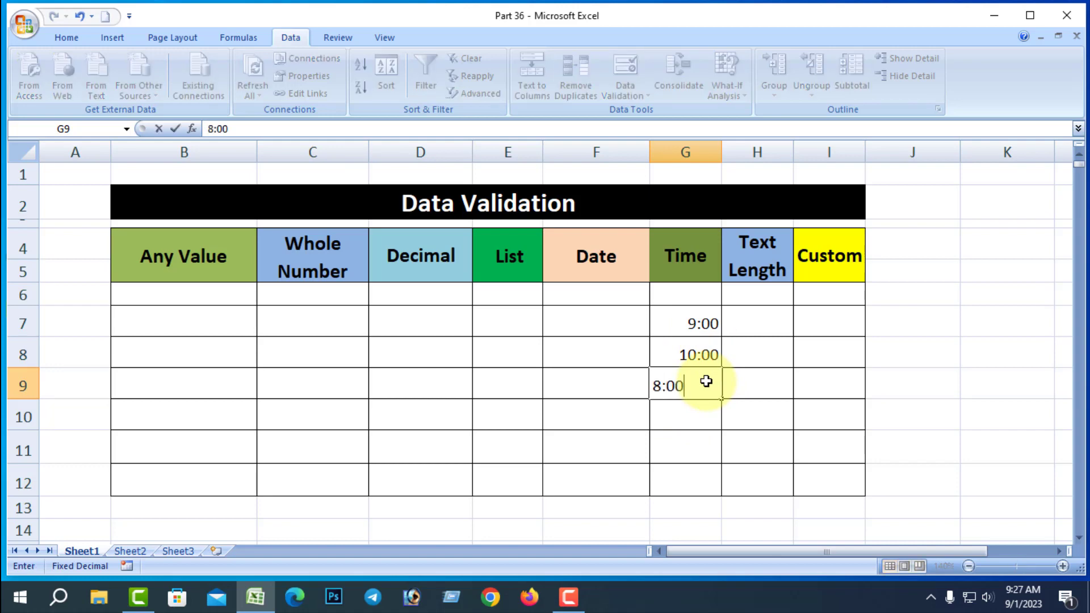
key("Return")
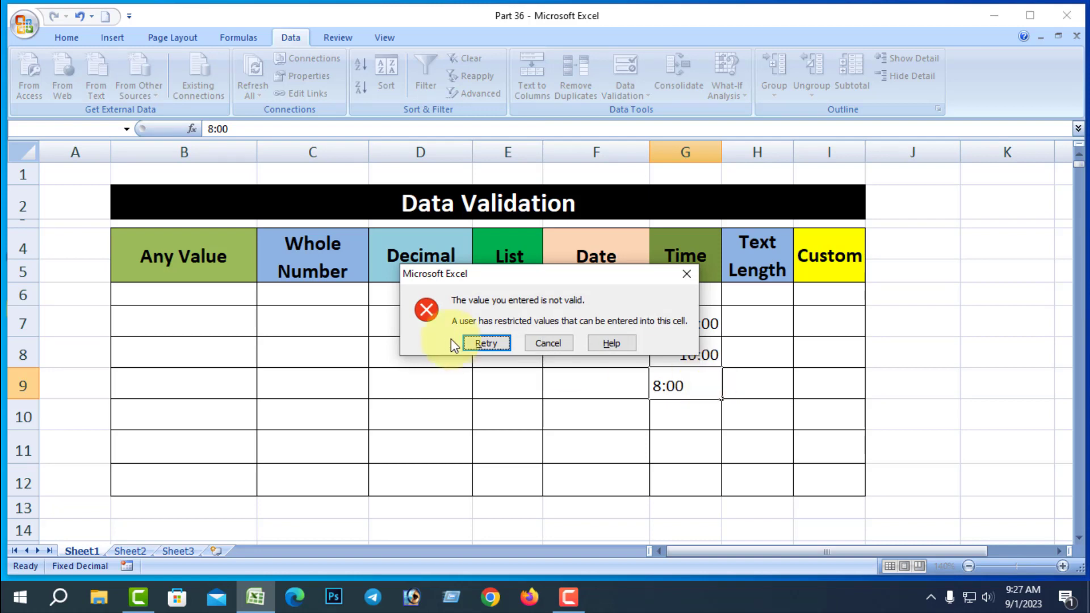
left_click(487, 341)
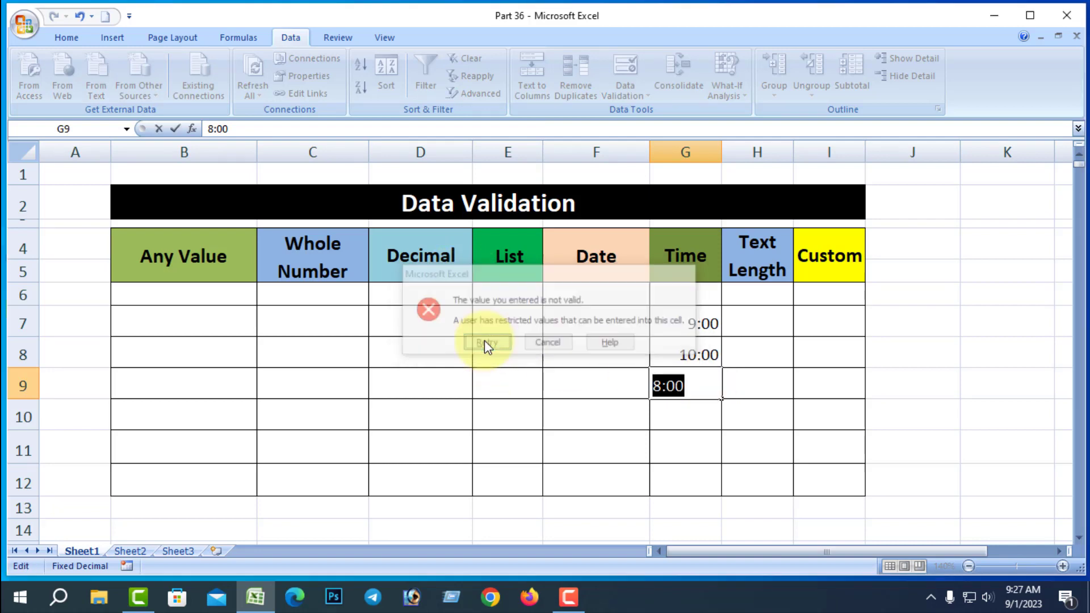
key("Return")
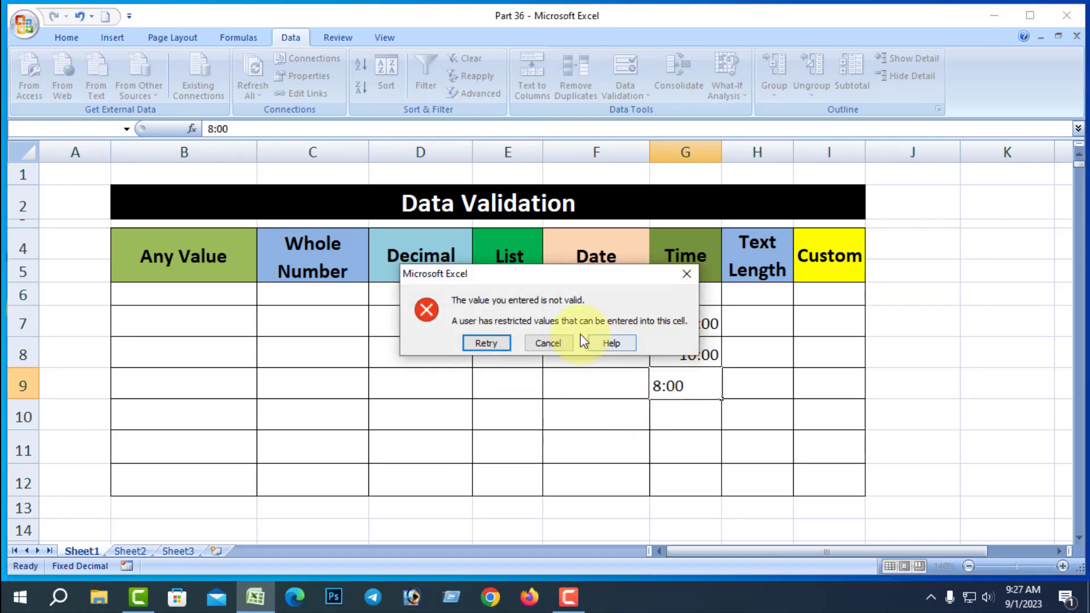
left_click(548, 343)
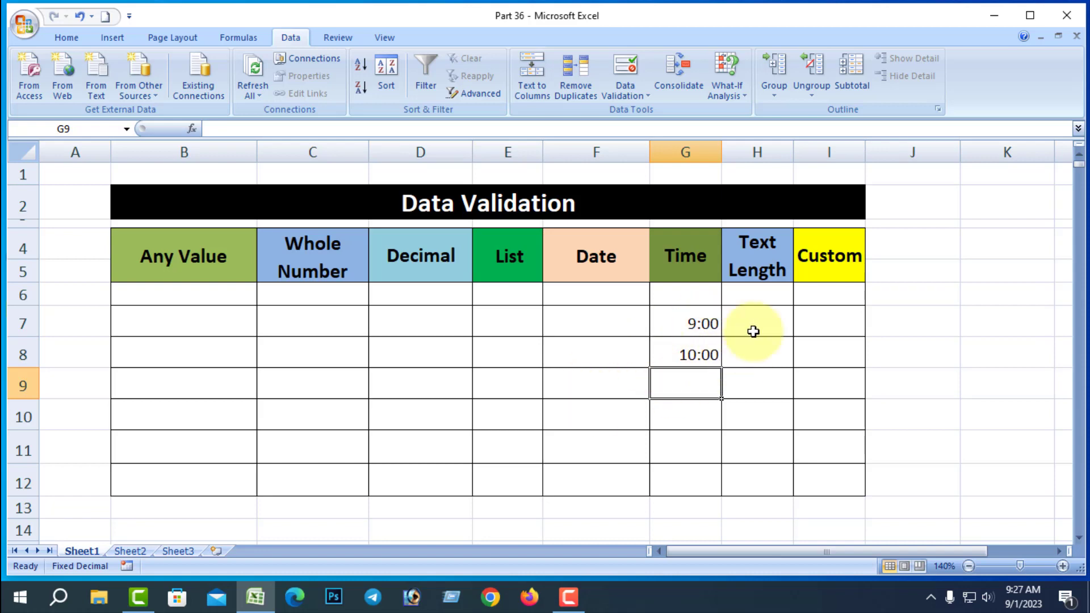
Clear the test times from the Time column after the greater-than-or-equal-to check.
left_click_drag(692, 294, 692, 466)
key("Delete")
left_click(693, 380)
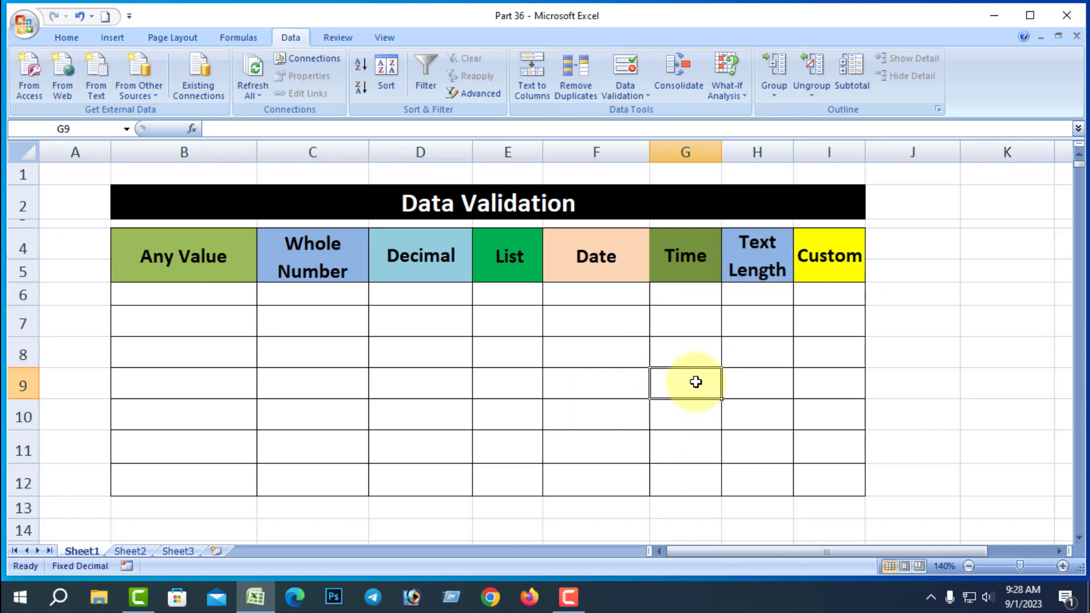
Change the time validation condition for G6:G12 to "less than or equal to" and apply it.
left_click_drag(710, 293, 692, 482)
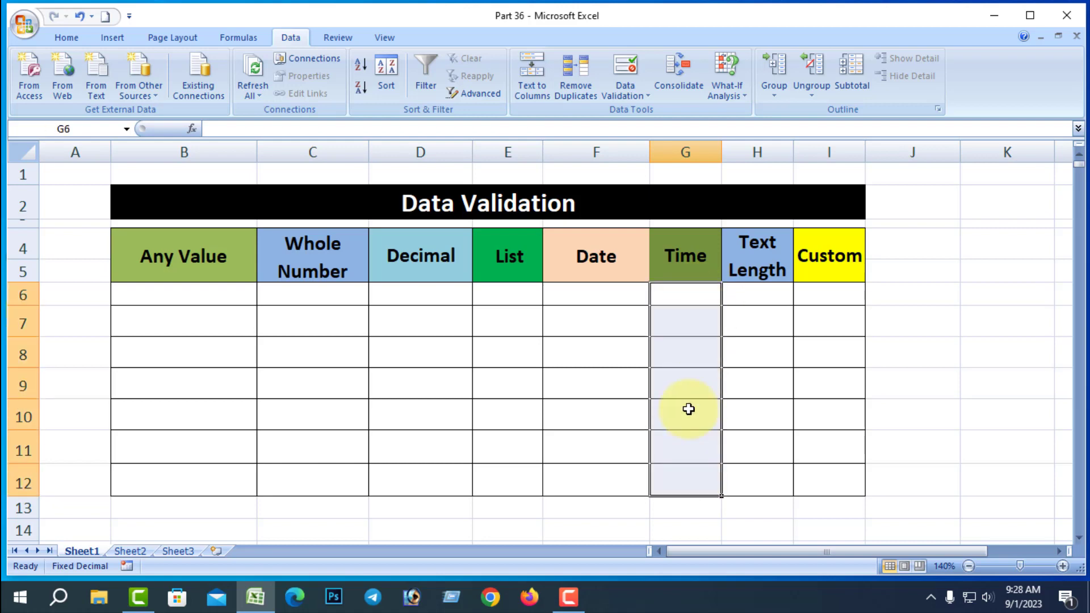
left_click(642, 90)
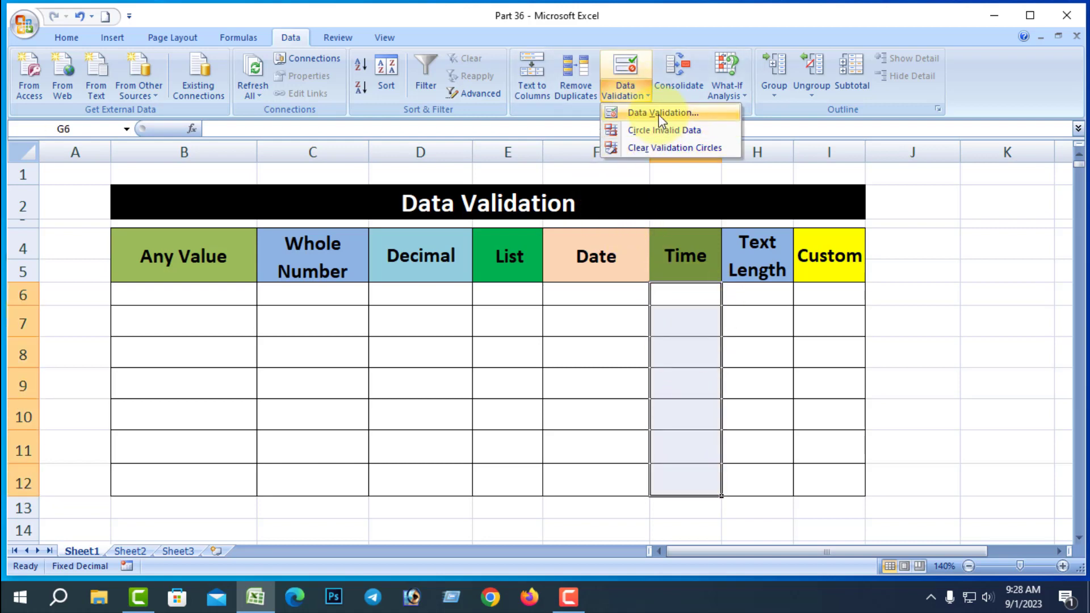
left_click(638, 113)
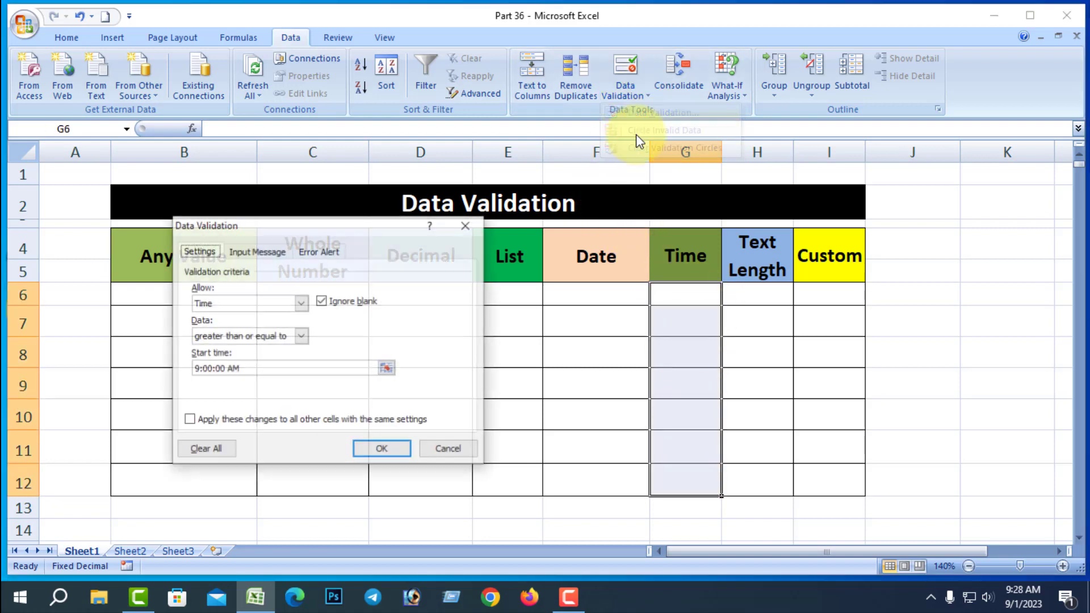
left_click(301, 336)
left_click(227, 425)
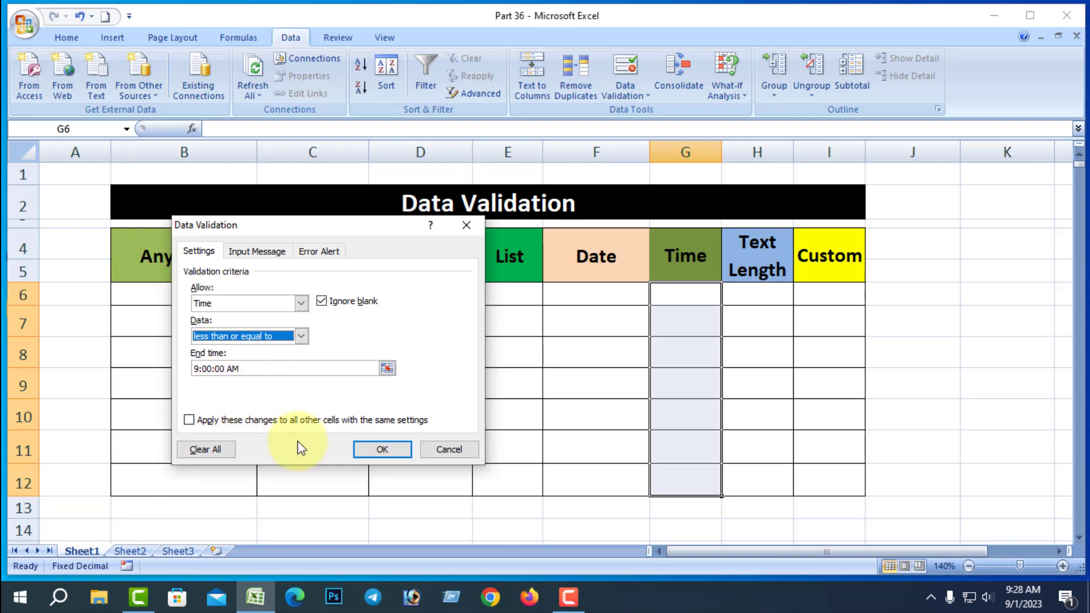
left_click(383, 449)
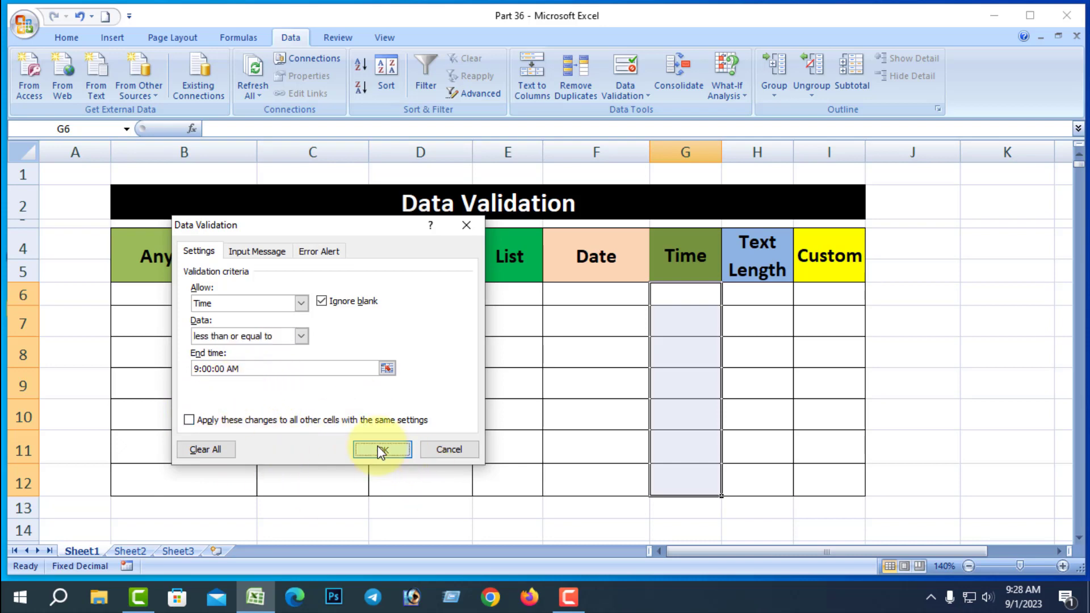
Test the less-than-or-equal-to rule by entering 8:00 in G6 and 9:00 in G7.
left_click(689, 298)
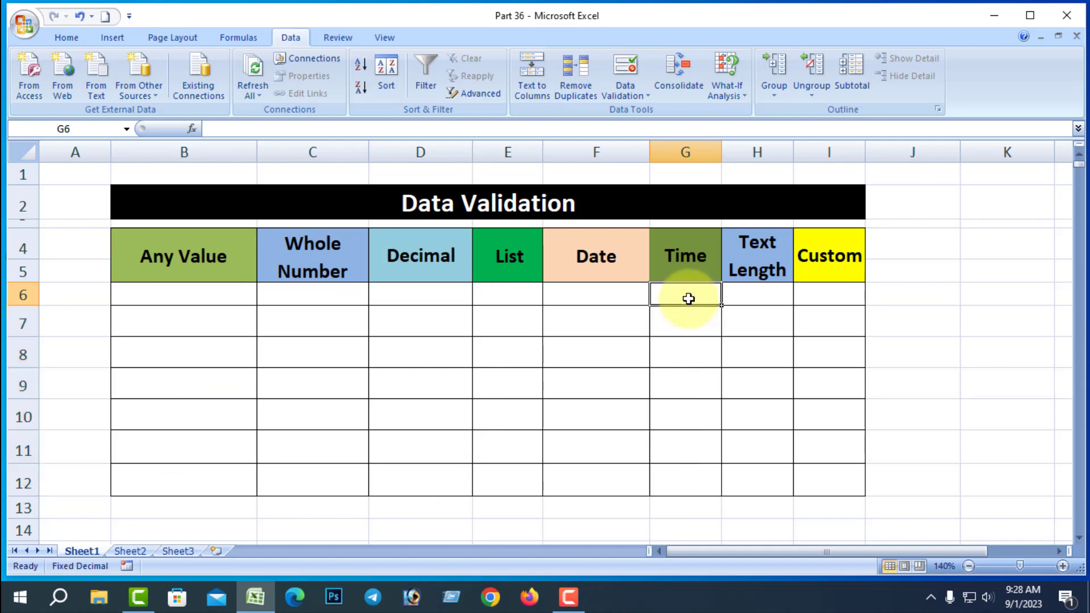
type("8:00")
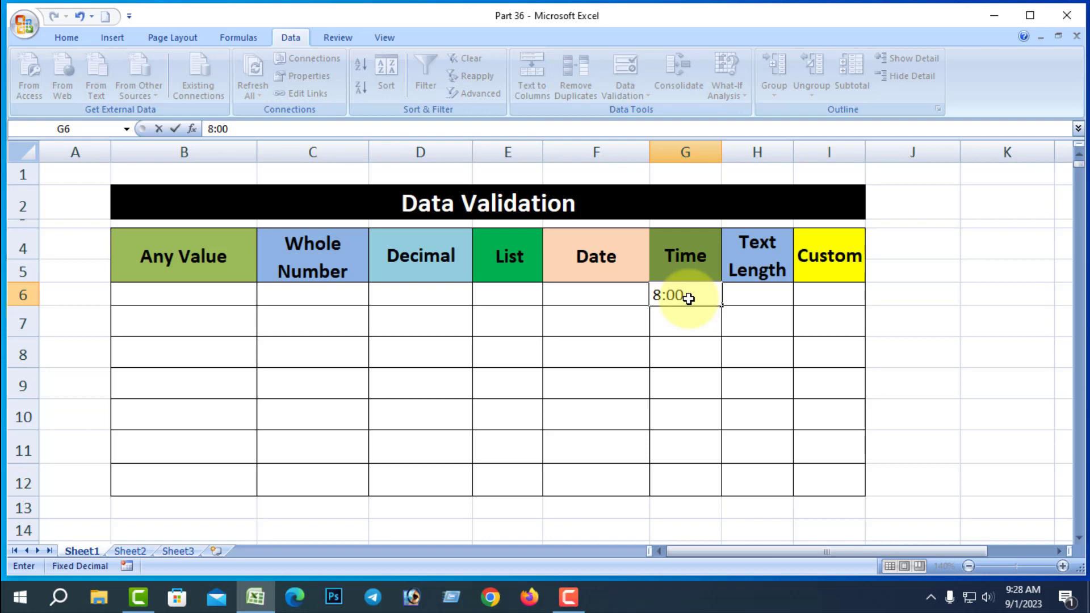
key("Return")
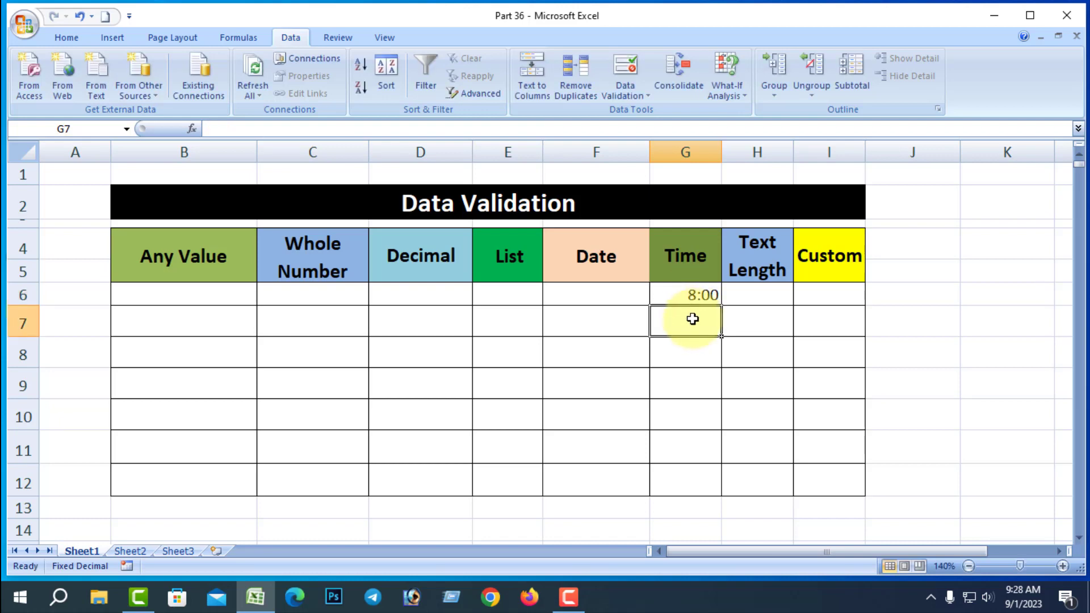
type("9;")
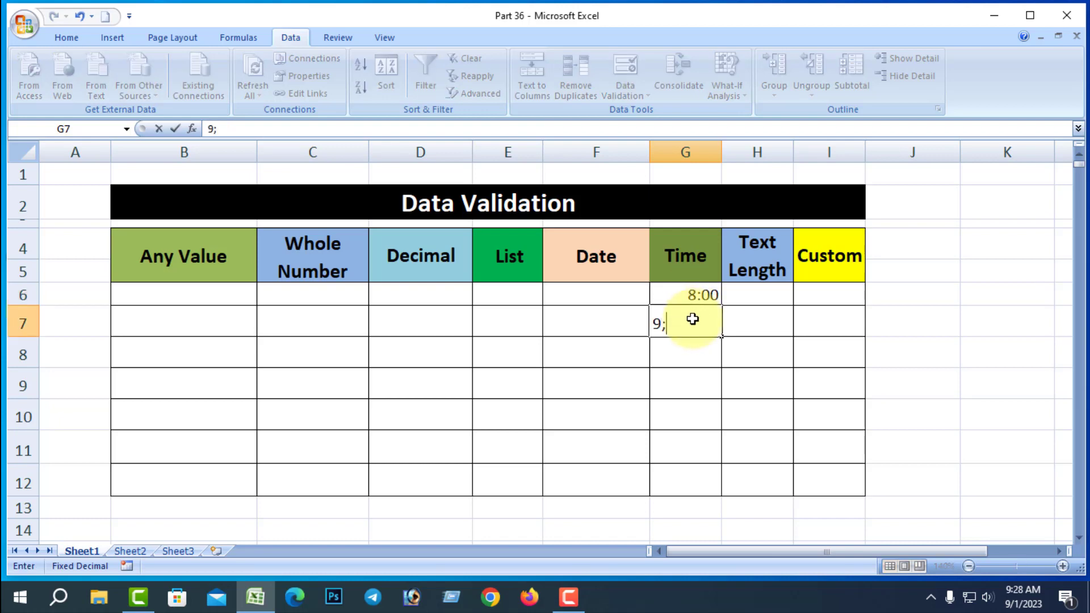
type("))")
key("BackSpace")
key("BackSpace")
key("BackSpace")
type(":00")
key("Return")
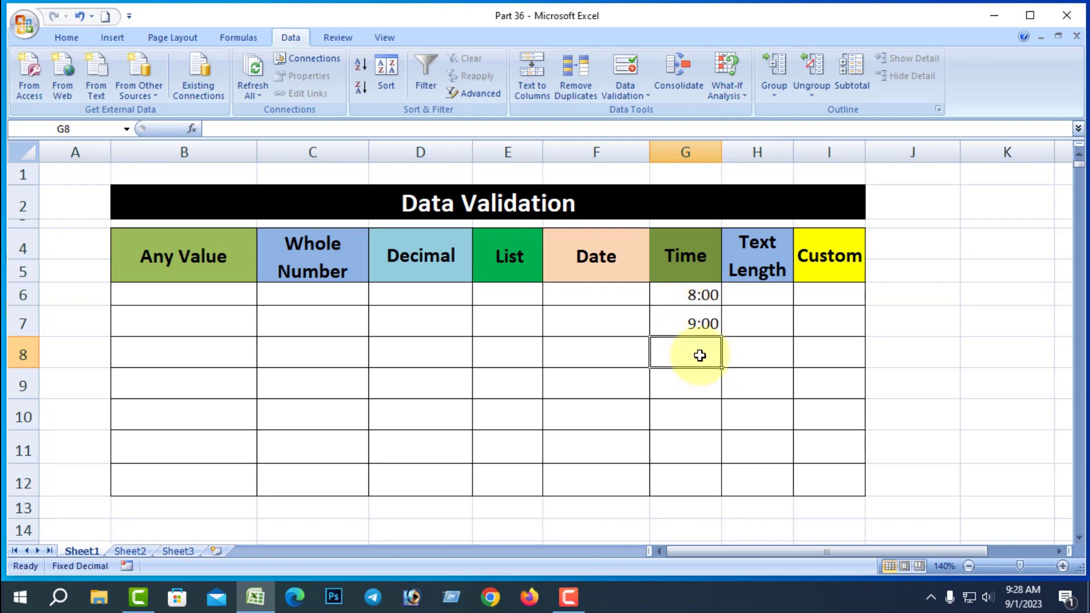
Try entering 10:00 in G8, open and close the error's help, and dismiss the entry.
type("10")
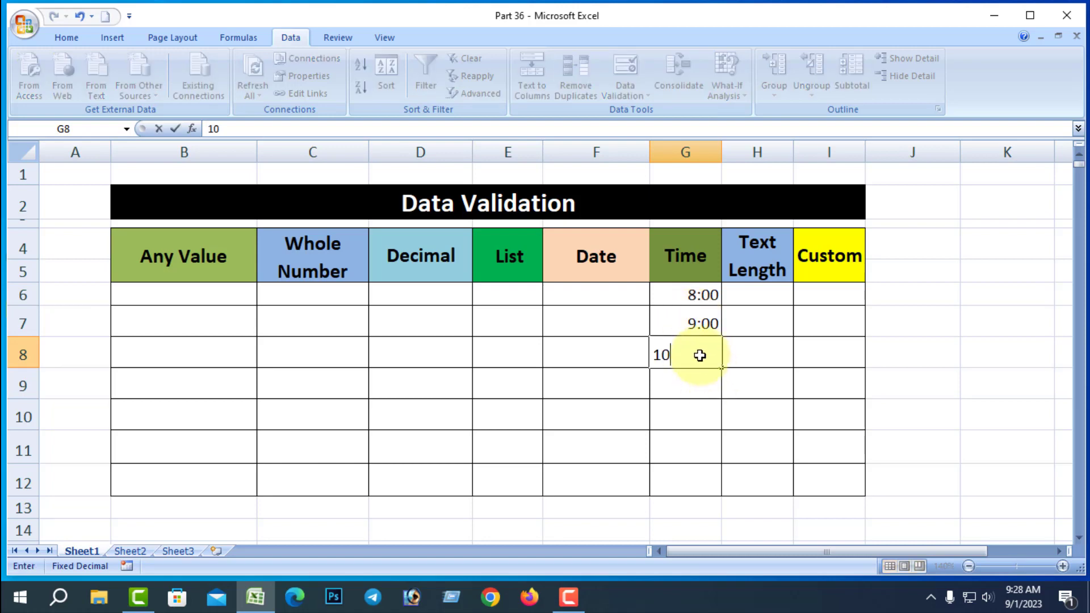
type(":00")
key("Return")
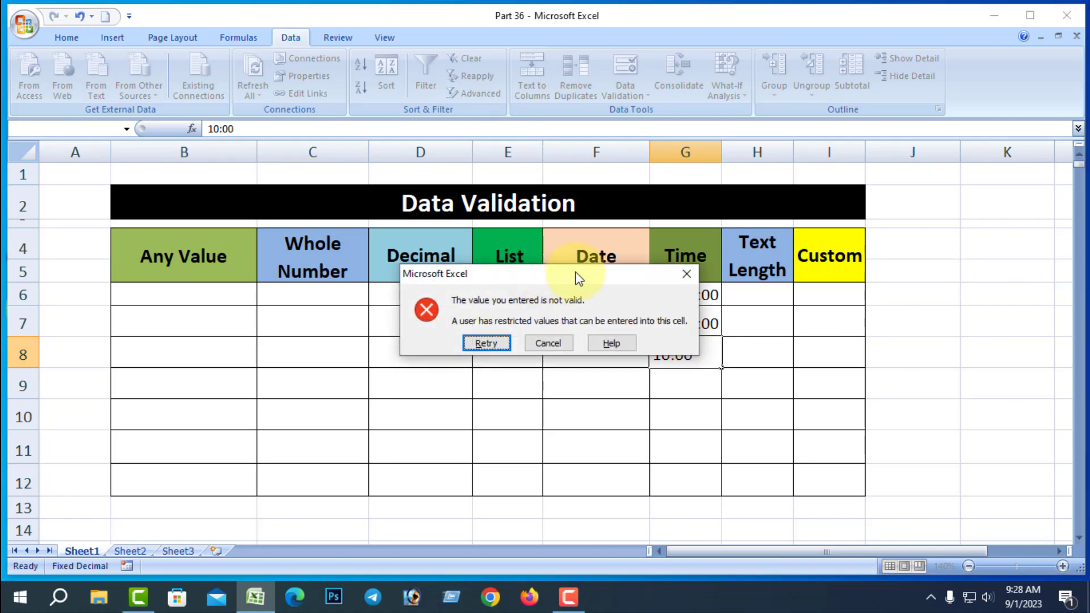
left_click_drag(577, 275, 398, 304)
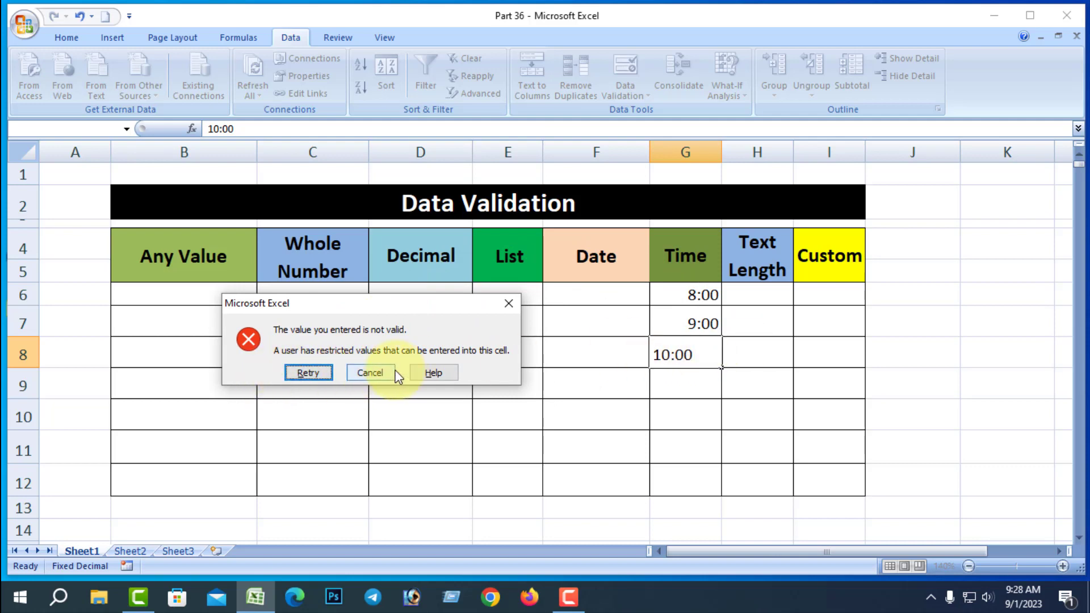
left_click(438, 376)
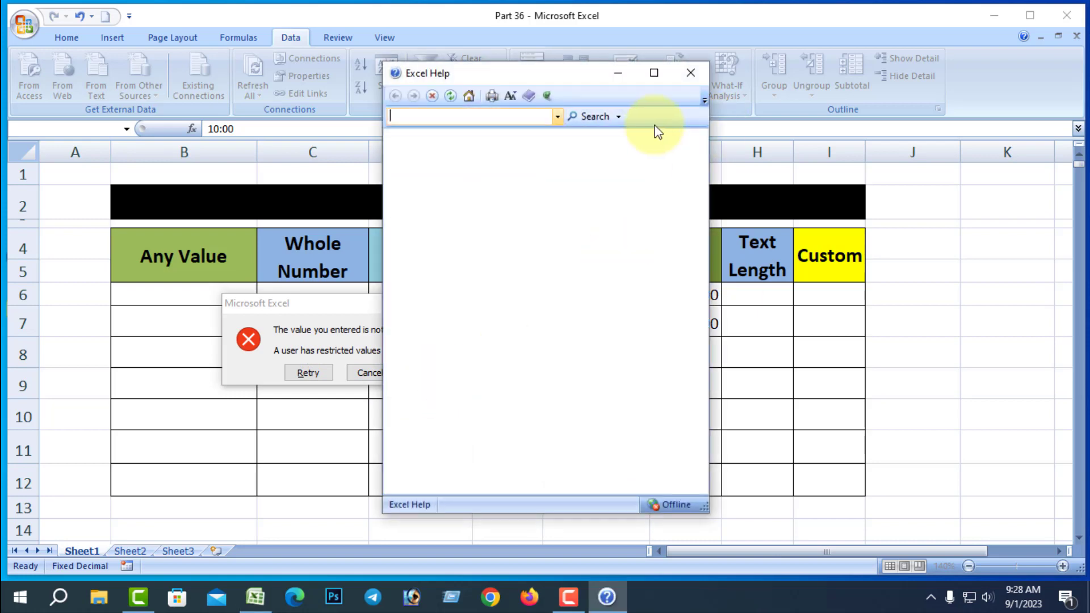
left_click(695, 72)
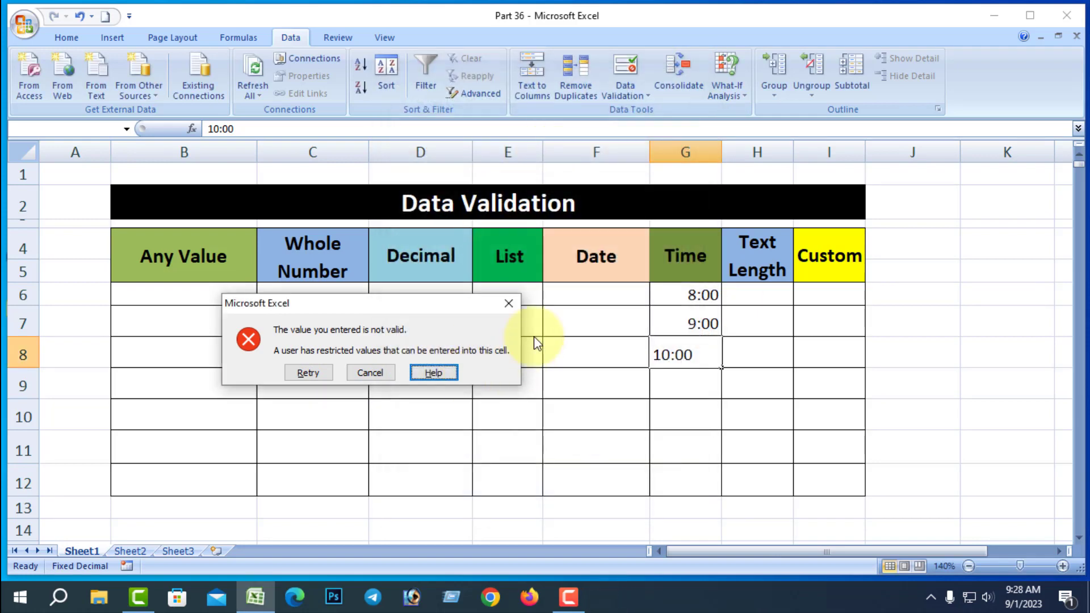
left_click(515, 305)
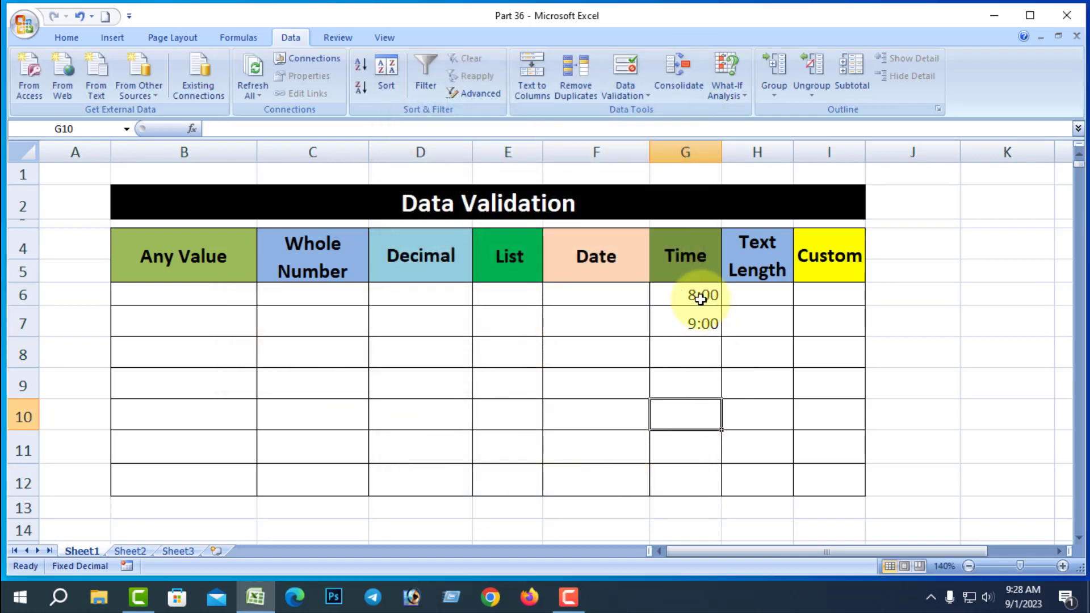
Clear the test times from G6:G12 after the less-than-or-equal-to check.
left_click_drag(701, 296, 683, 477)
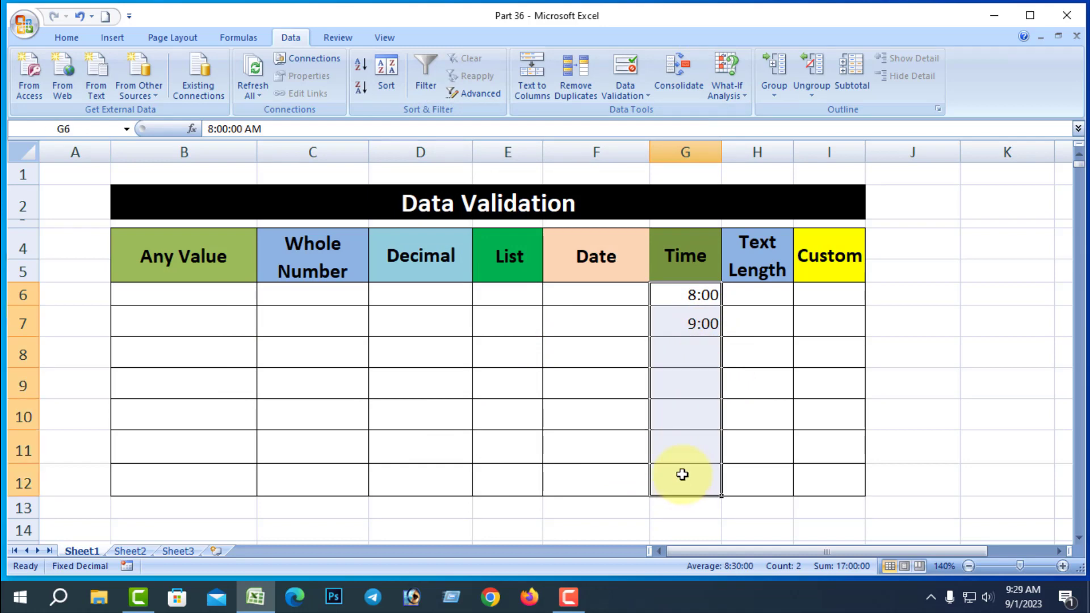
key("Delete")
left_click(585, 405)
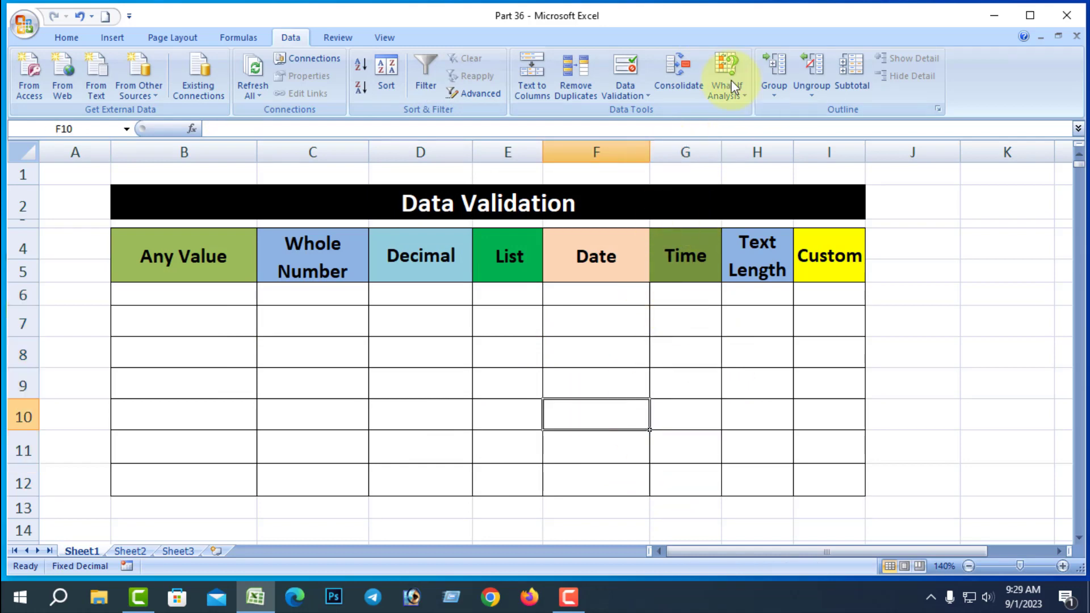
left_click(645, 96)
left_click(662, 113)
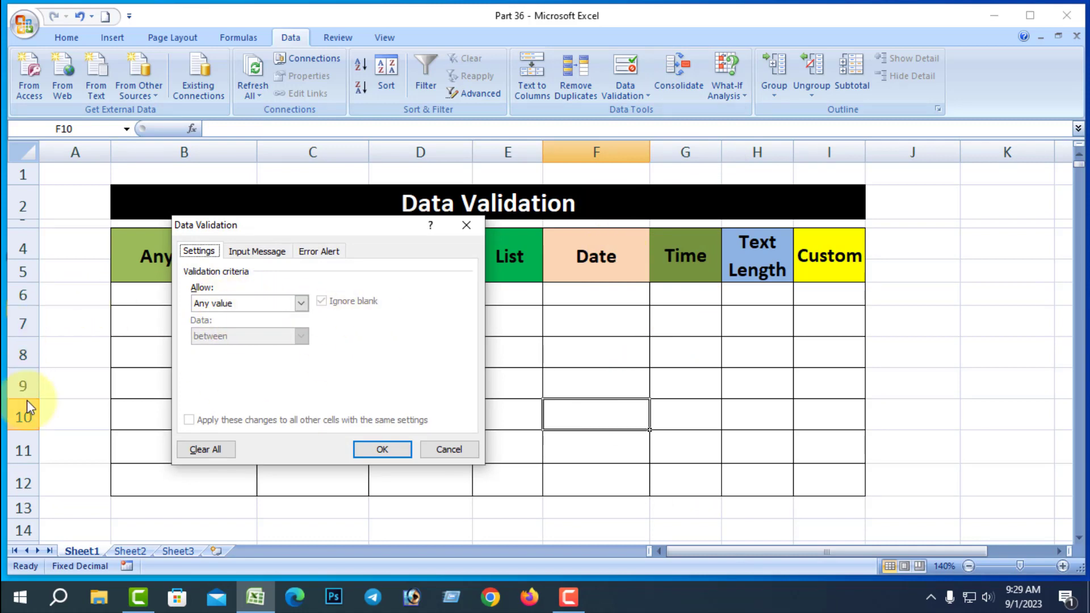
left_click(300, 304)
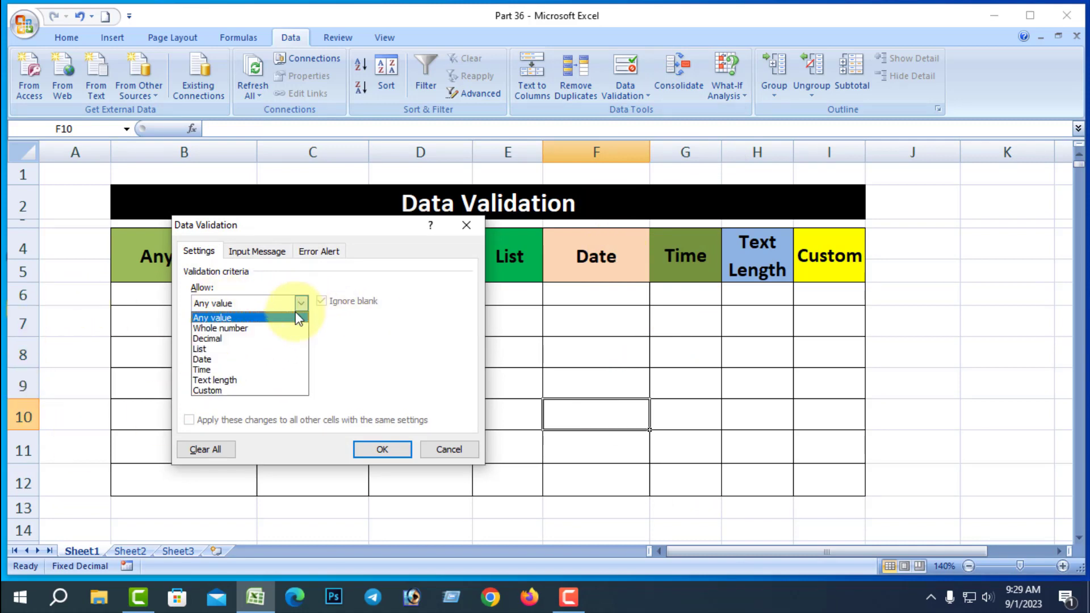
left_click(215, 367)
left_click(301, 336)
left_click(383, 451)
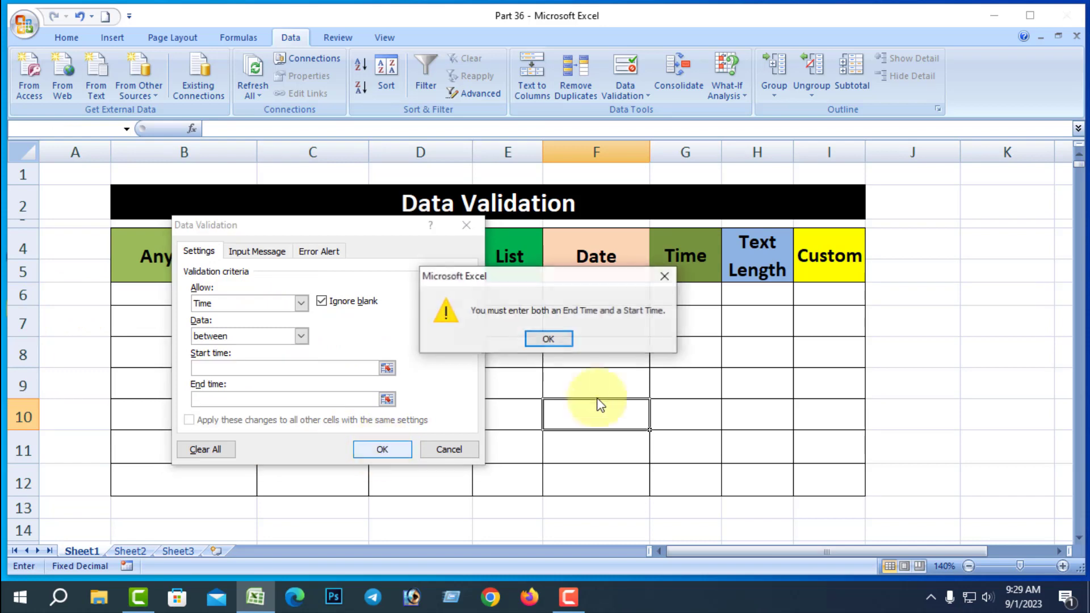
left_click(550, 336)
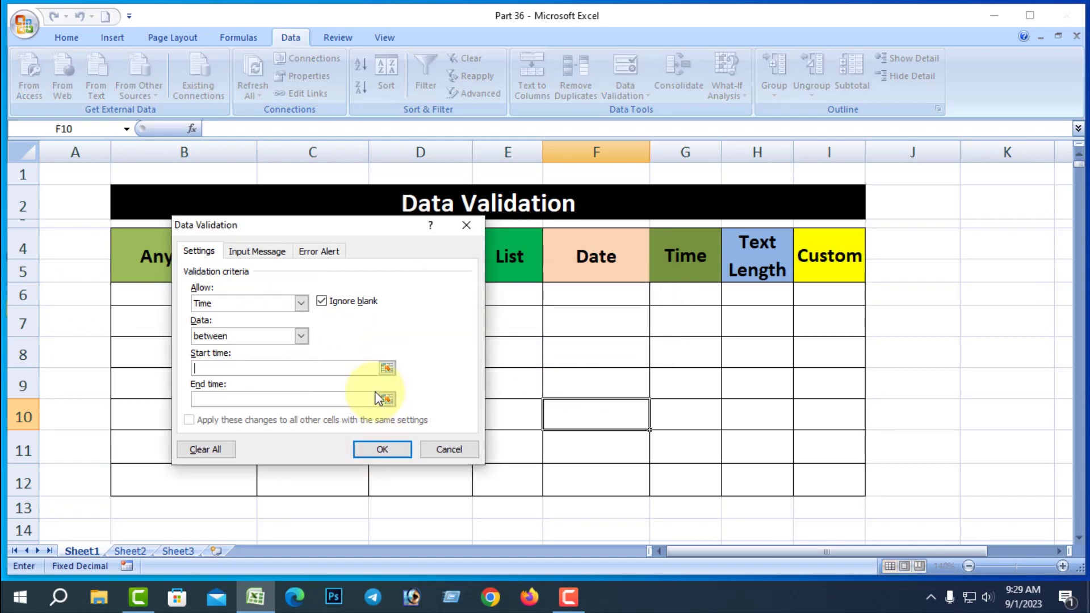
left_click(455, 450)
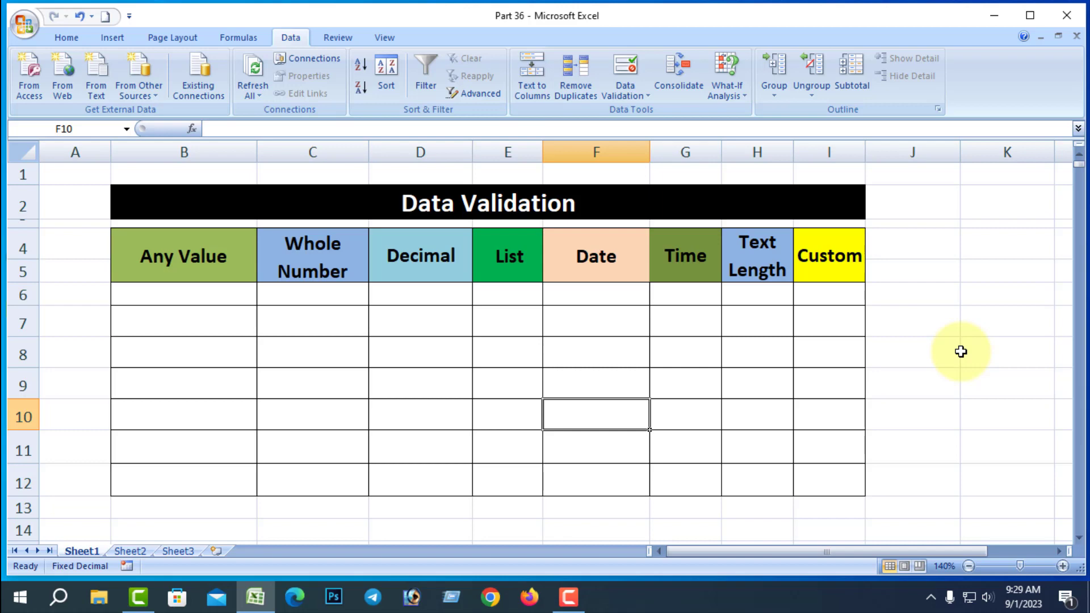
left_click(569, 596)
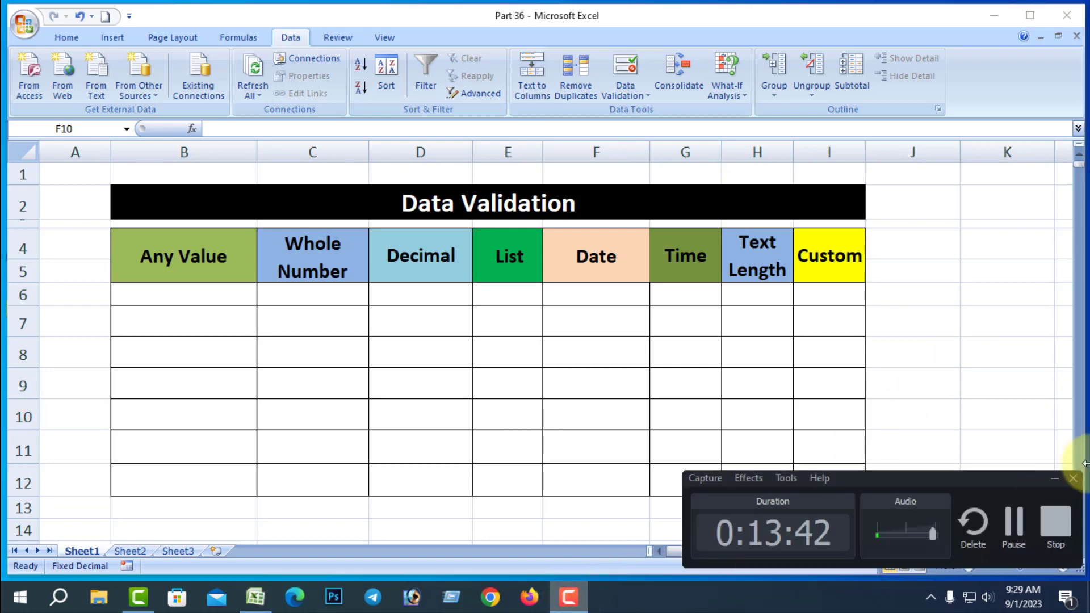